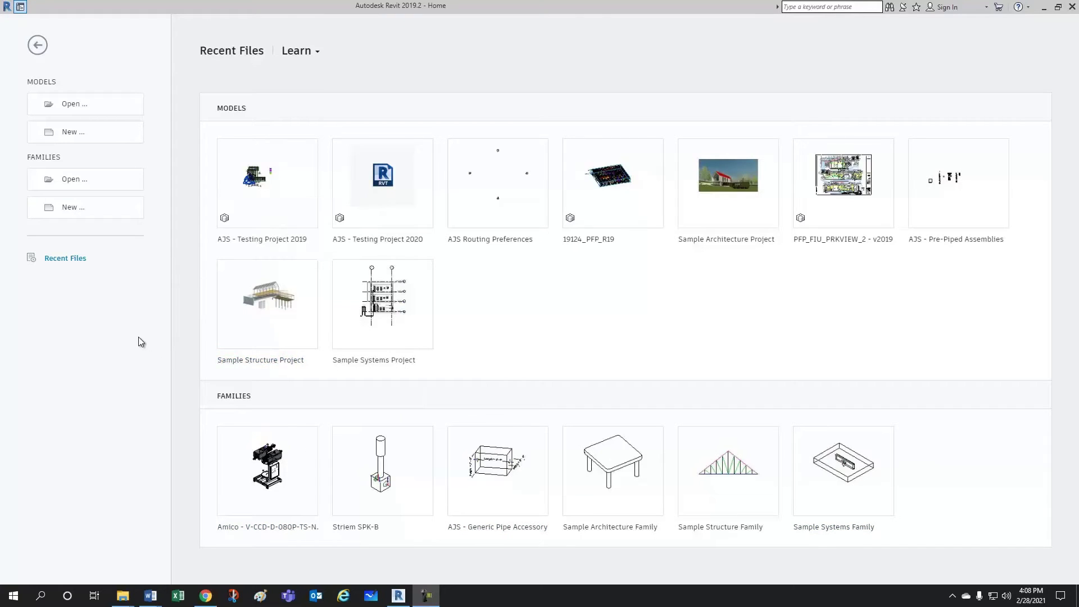
- Create a new project from the US Imperial template Mechanical-Default.rte
{"action": "left_click", "coordinate": [72, 132]}
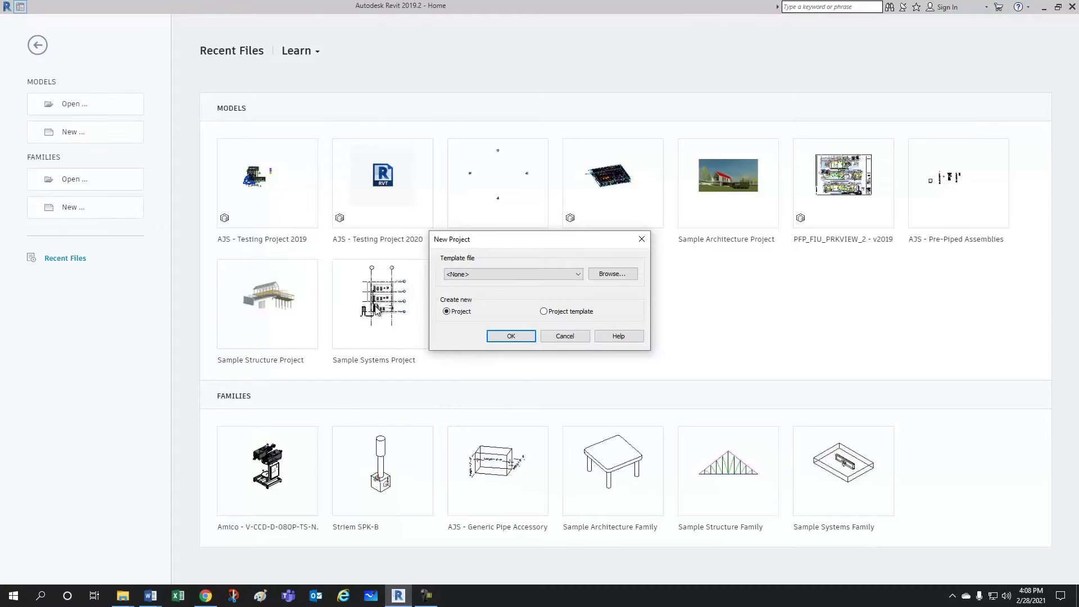
{"action": "left_click", "coordinate": [613, 274]}
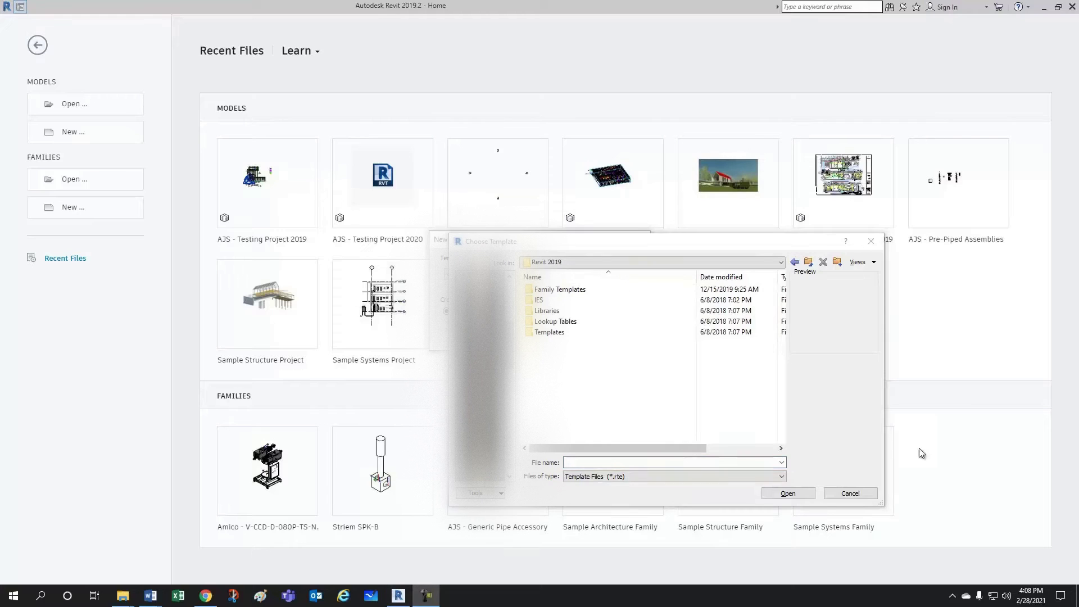
{"action": "double_click", "coordinate": [554, 332]}
{"action": "double_click", "coordinate": [545, 300]}
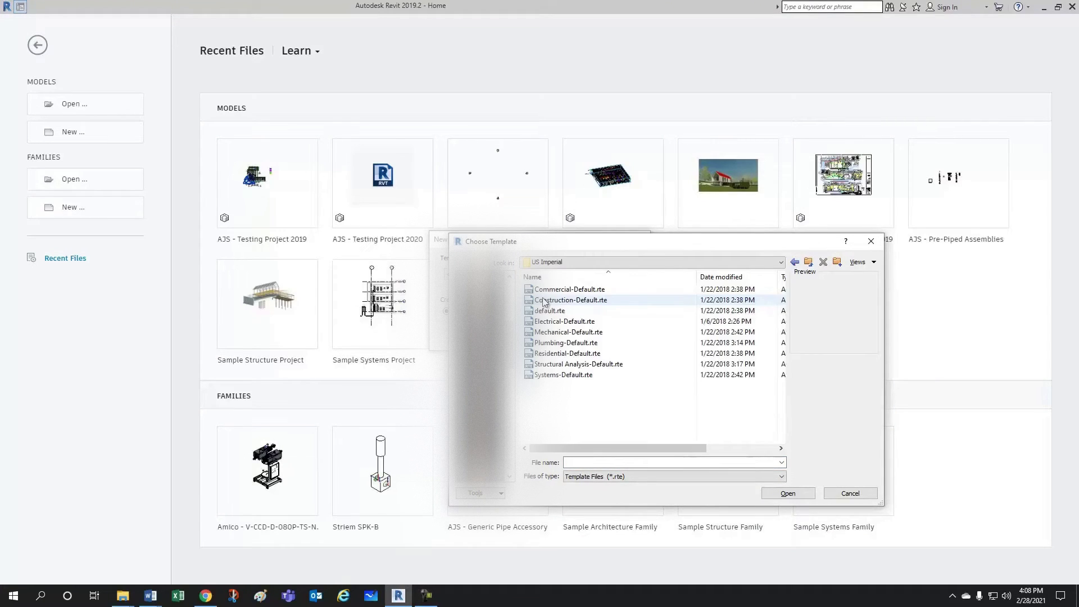
{"action": "left_click", "coordinate": [563, 333]}
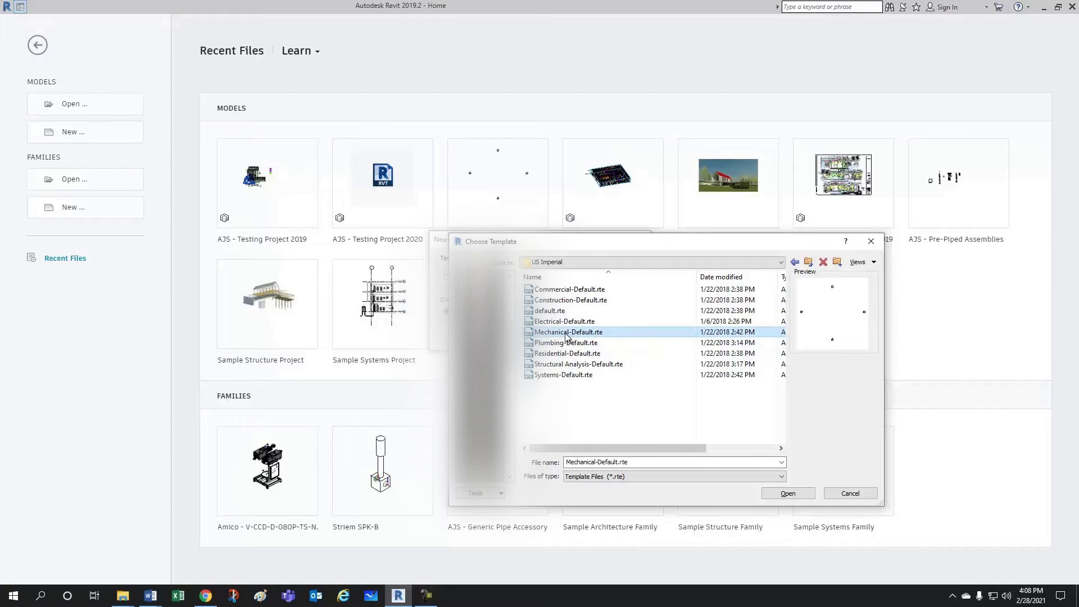
{"action": "left_click", "coordinate": [787, 493]}
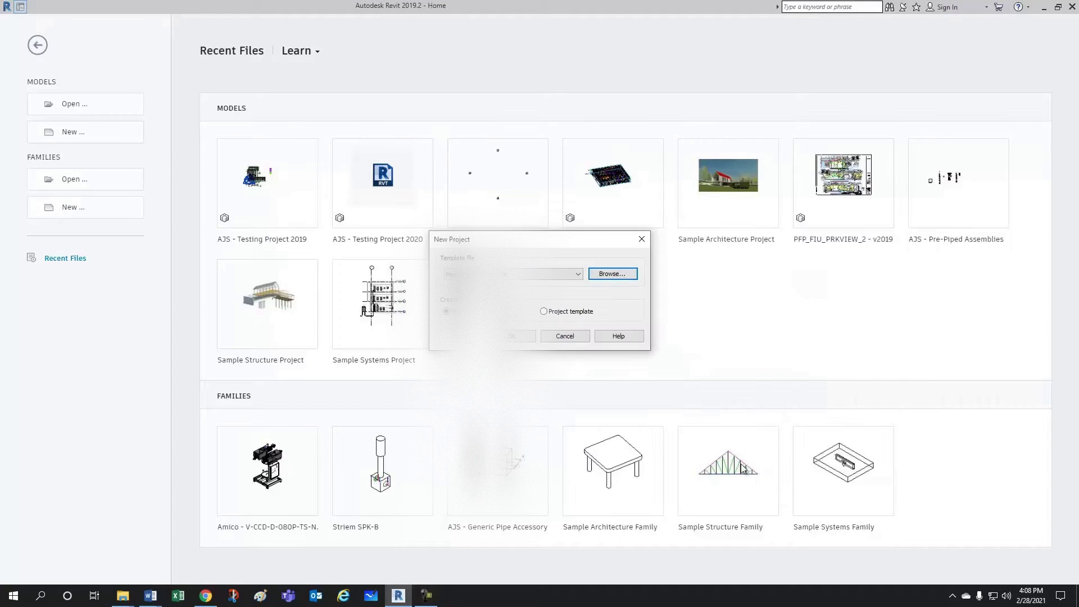
{"action": "left_click", "coordinate": [509, 336]}
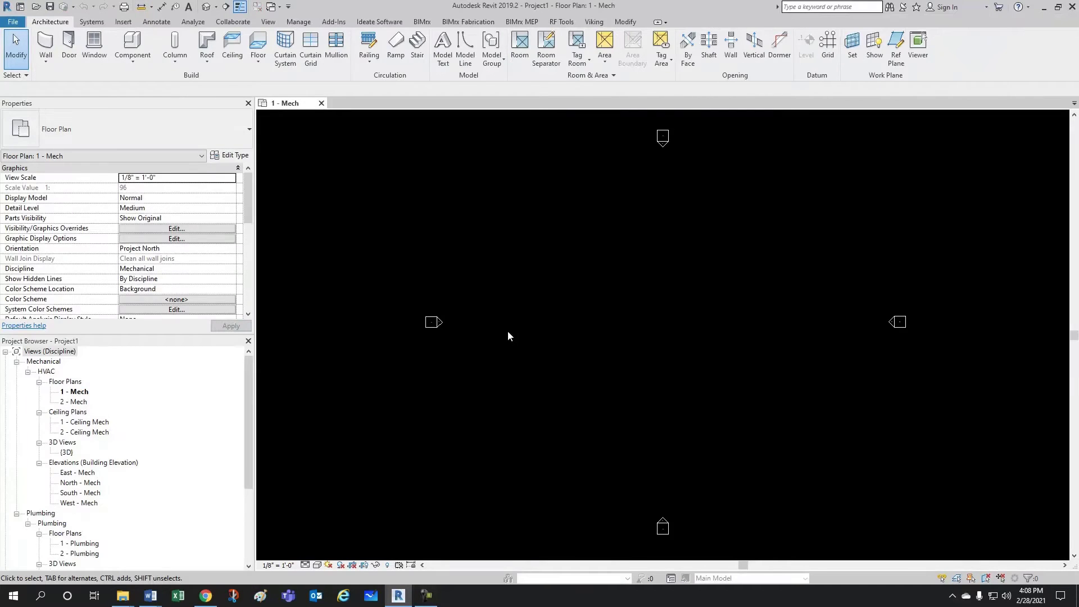
- Link the Revit model AJS - Arch Link Model 2019.rvt from the ARCH folder using Auto - Origin to Origin positioning
{"action": "scroll", "coordinate": [508, 330], "scroll_direction": "down", "scroll_amount": 1}
{"action": "middle_click_drag", "start_coordinate": [737, 368], "coordinate": [666, 366]}
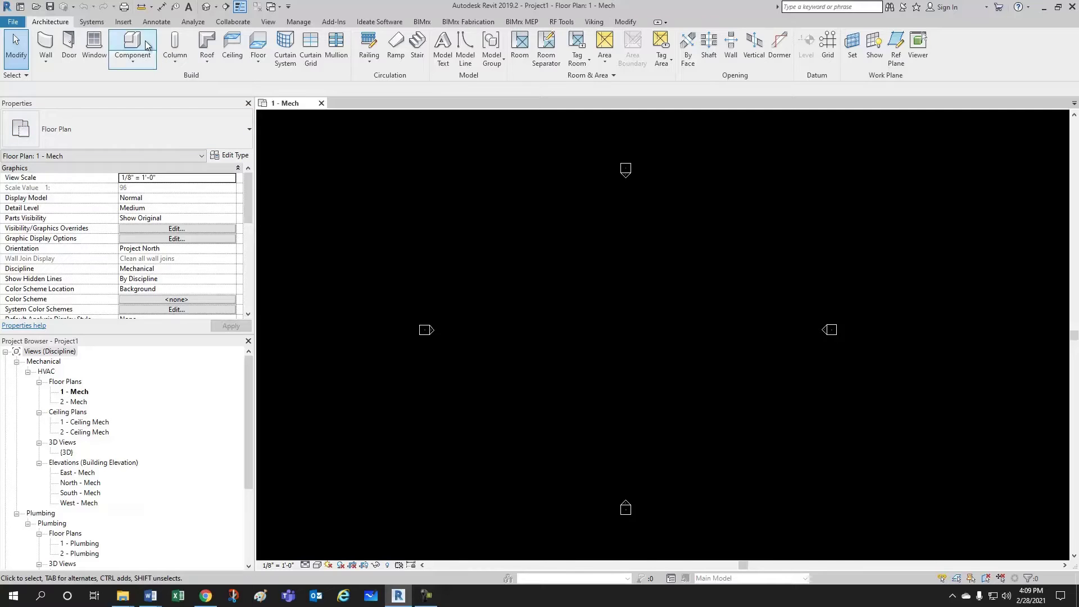
{"action": "left_click", "coordinate": [128, 24]}
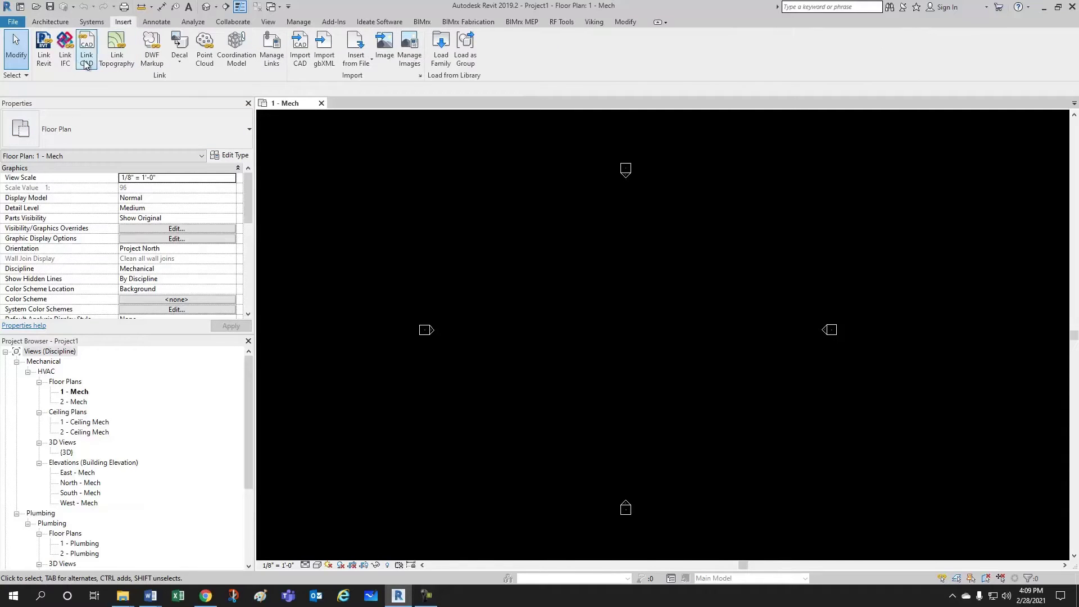
{"action": "left_click", "coordinate": [44, 48]}
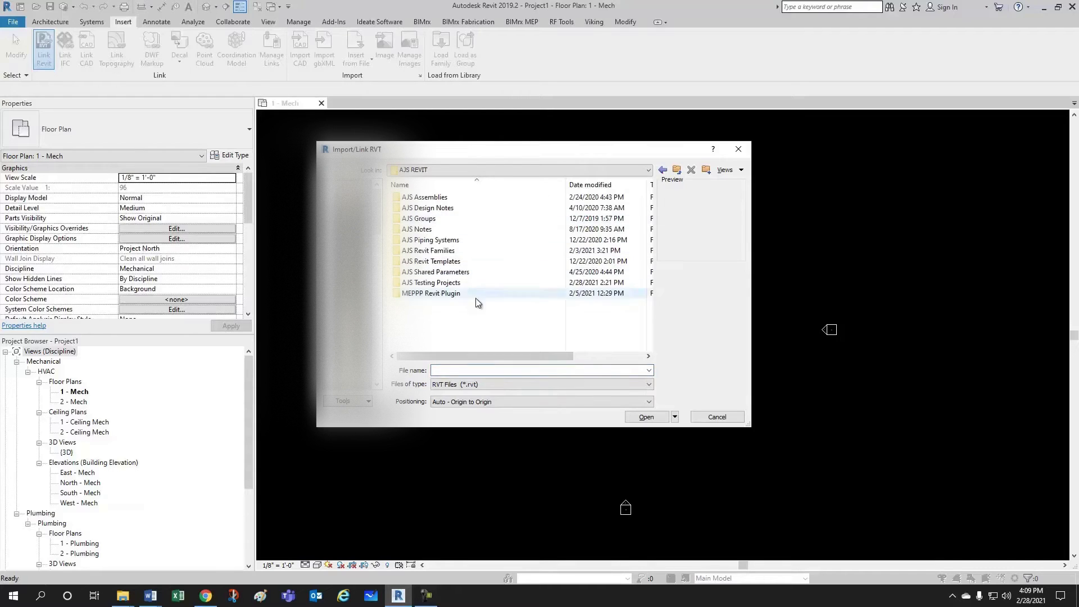
{"action": "double_click", "coordinate": [453, 293]}
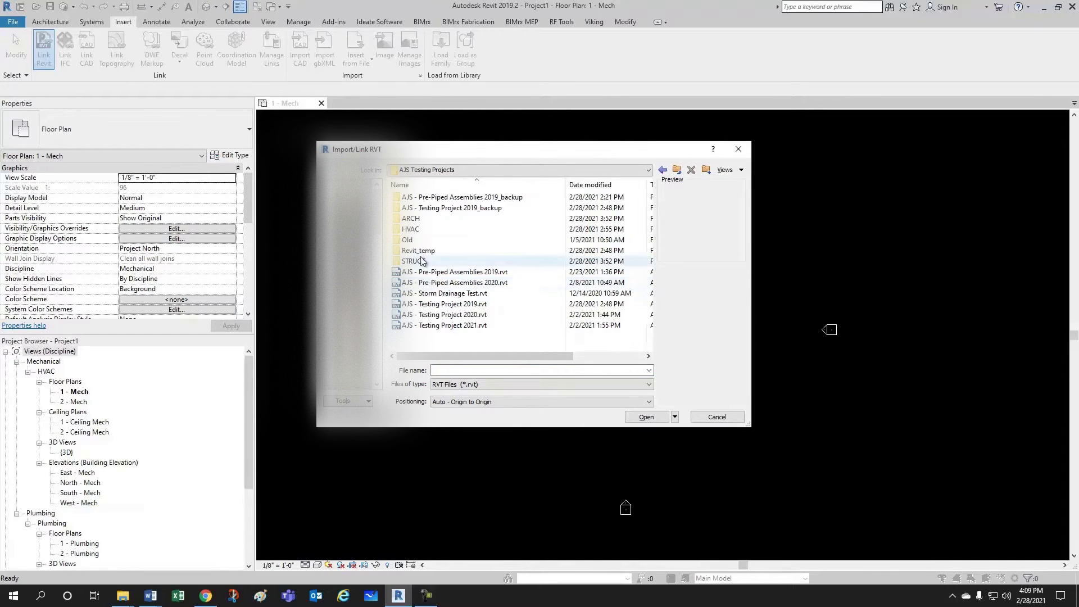
{"action": "double_click", "coordinate": [449, 219]}
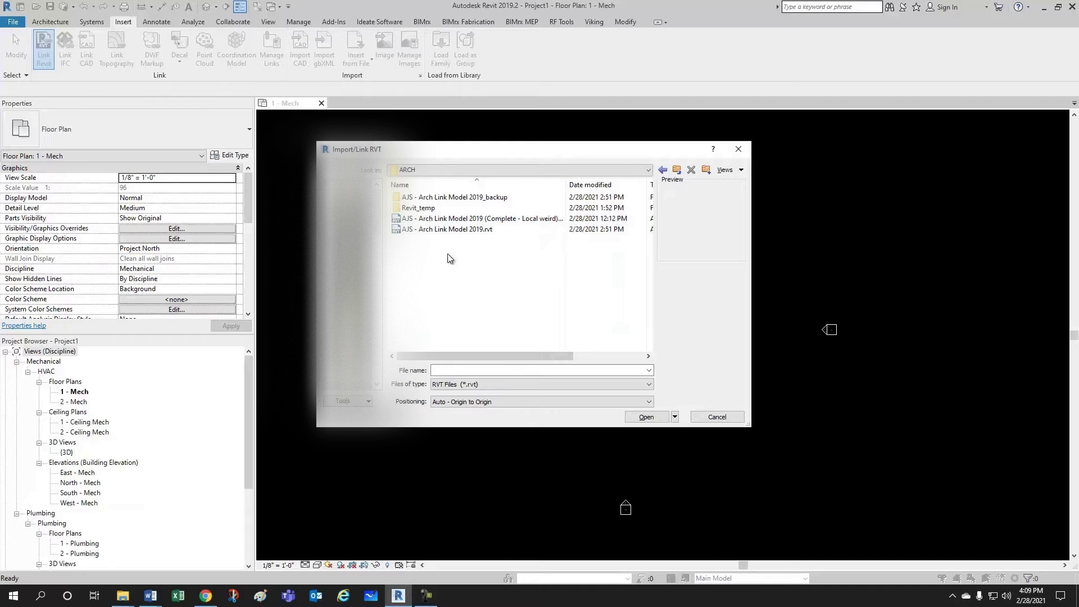
{"action": "left_click", "coordinate": [450, 228]}
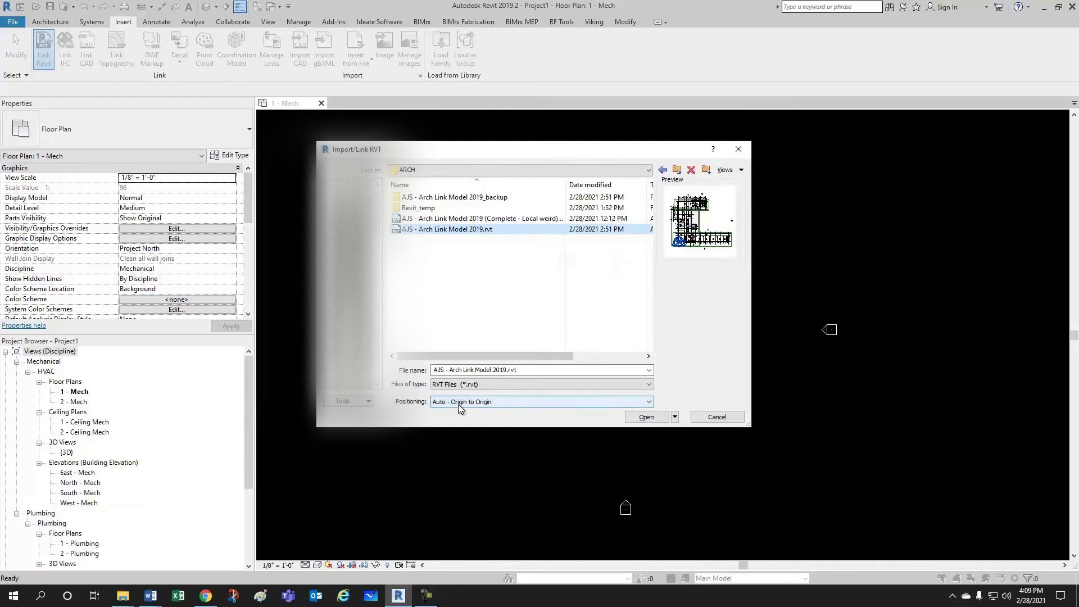
{"action": "left_click", "coordinate": [644, 418]}
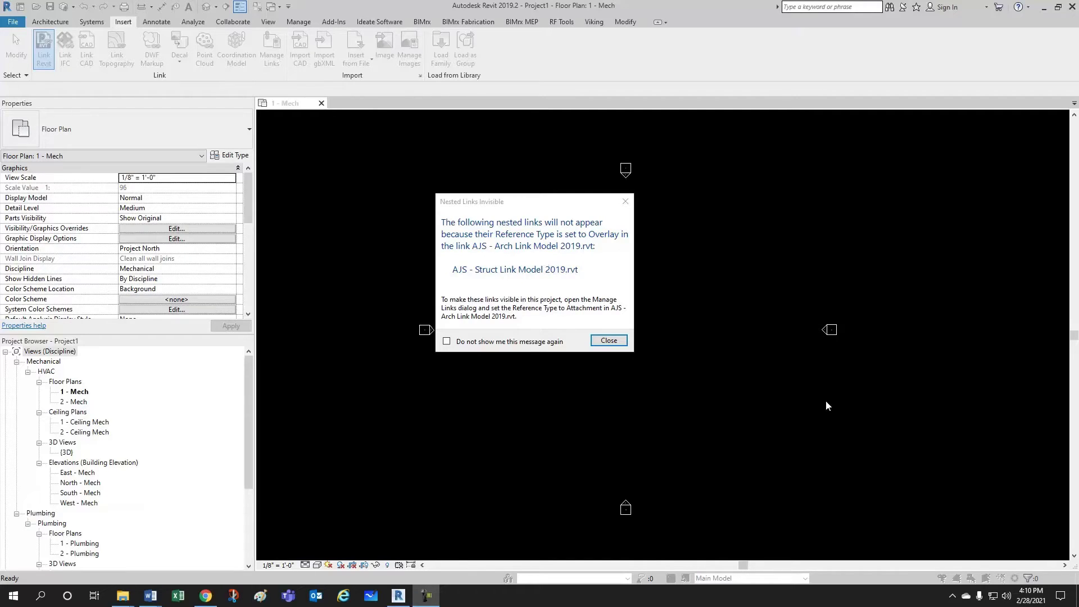
{"action": "left_click", "coordinate": [606, 339]}
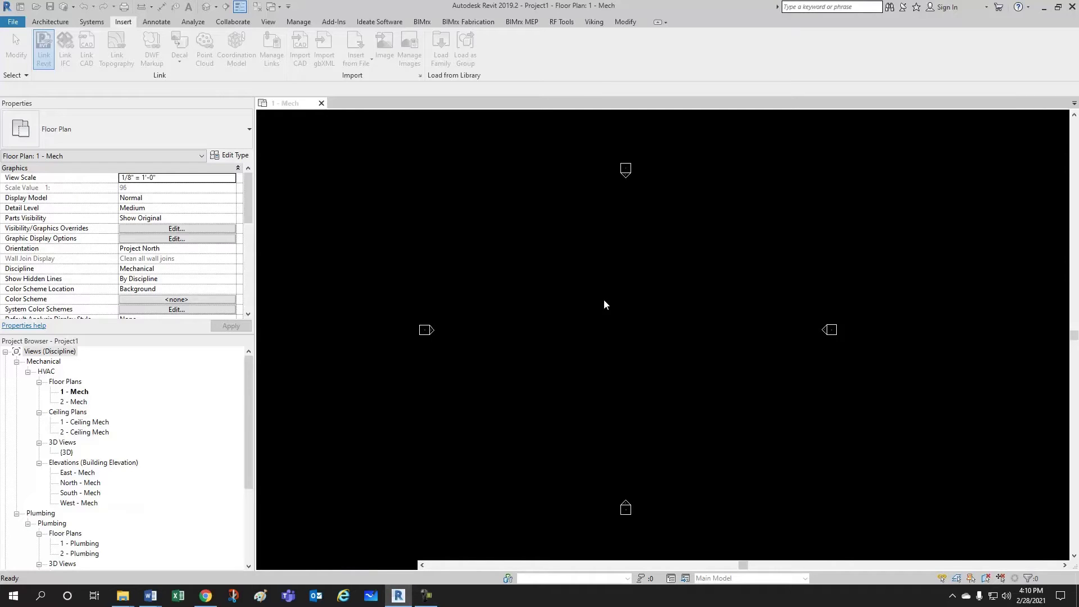
- Move the north elevation marker out of the linked building to clear space above its upper wing
{"action": "scroll", "coordinate": [579, 362], "scroll_direction": "down", "scroll_amount": 5}
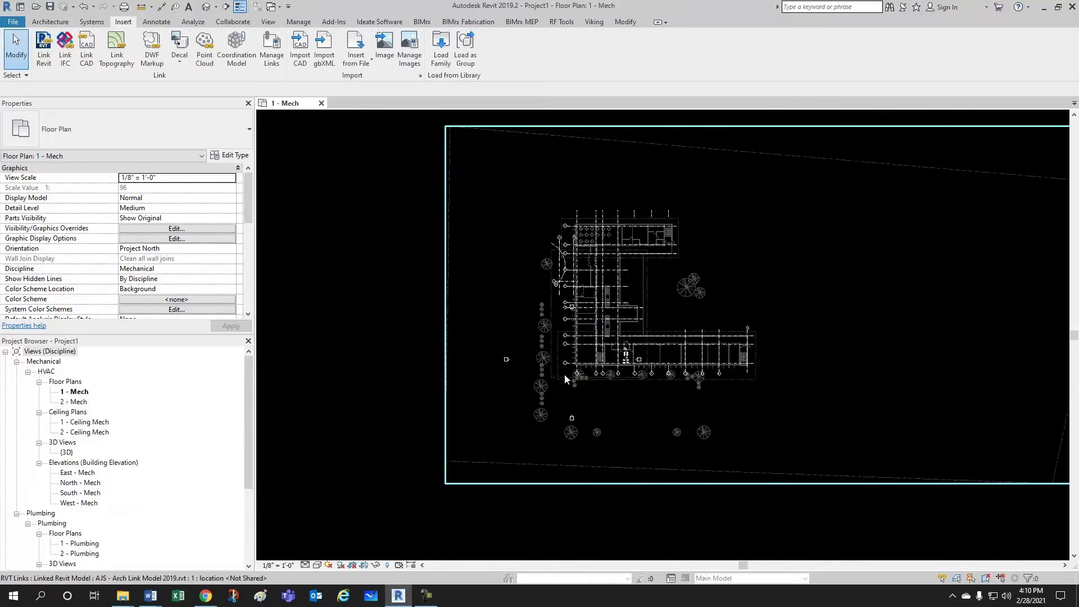
{"action": "middle_click_drag", "start_coordinate": [564, 373], "coordinate": [593, 399]}
{"action": "scroll", "coordinate": [532, 335], "scroll_direction": "up", "scroll_amount": 5}
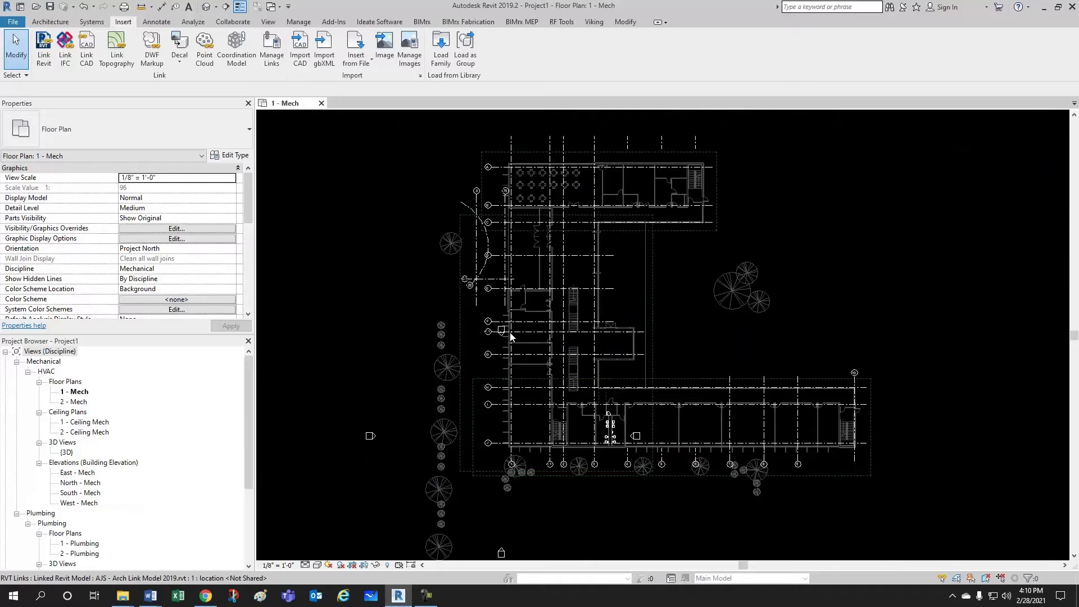
{"action": "scroll", "coordinate": [511, 333], "scroll_direction": "up", "scroll_amount": 4}
{"action": "left_click_drag", "start_coordinate": [476, 287], "coordinate": [513, 356]}
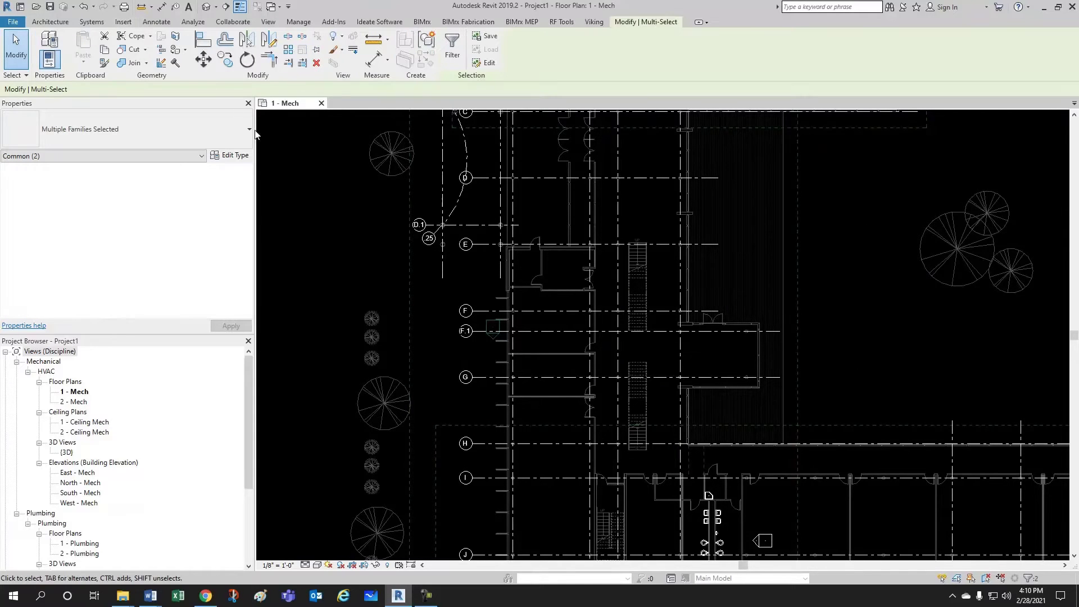
{"action": "left_click", "coordinate": [203, 59]}
{"action": "left_click", "coordinate": [597, 439]}
{"action": "scroll", "coordinate": [501, 335], "scroll_direction": "down", "scroll_amount": 3}
{"action": "scroll", "coordinate": [562, 281], "scroll_direction": "down", "scroll_amount": 2}
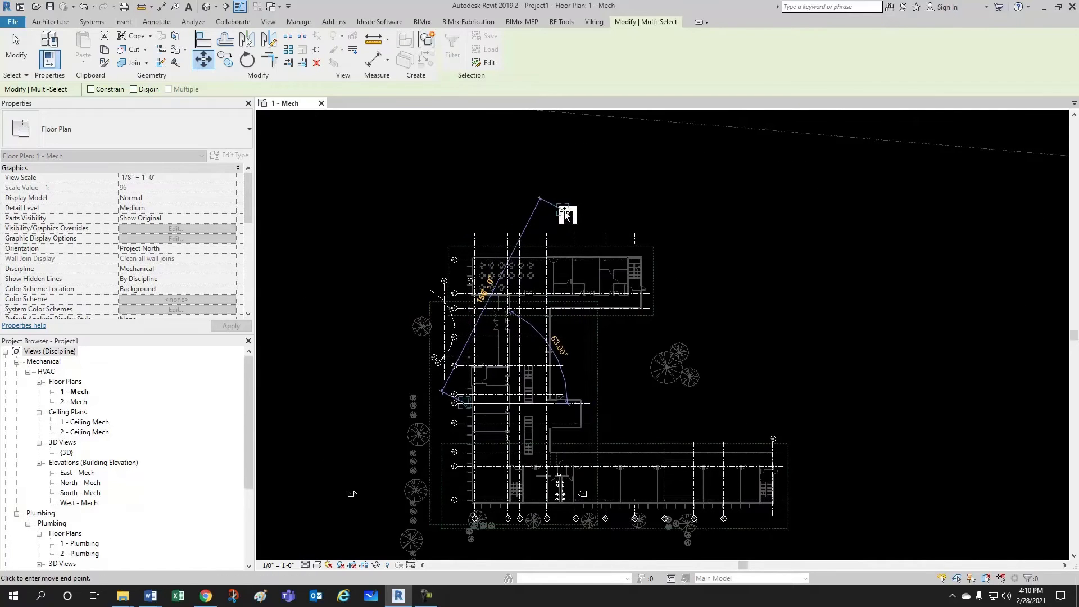
{"action": "left_click", "coordinate": [569, 216]}
{"action": "key", "text": "Escape"}
- Move the east elevation marker from inside the lower wing to clear space beyond the building's east end
{"action": "middle_click_drag", "start_coordinate": [578, 493], "coordinate": [557, 418]}
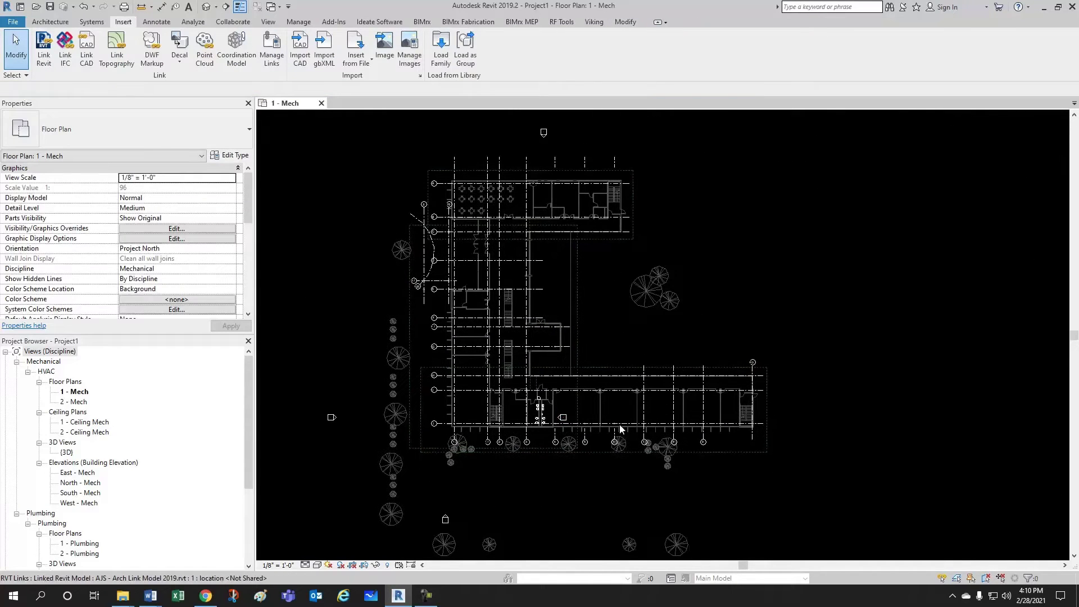
{"action": "scroll", "coordinate": [520, 450], "scroll_direction": "up", "scroll_amount": 5}
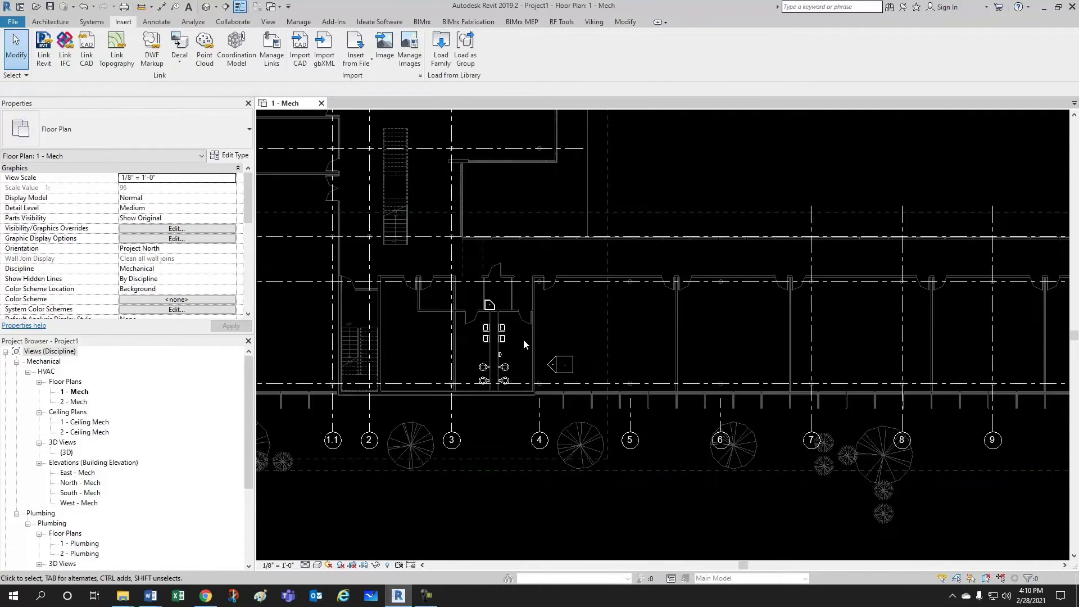
{"action": "left_click_drag", "start_coordinate": [611, 399], "coordinate": [611, 400]}
{"action": "key", "text": "m"}
{"action": "key", "text": "v"}
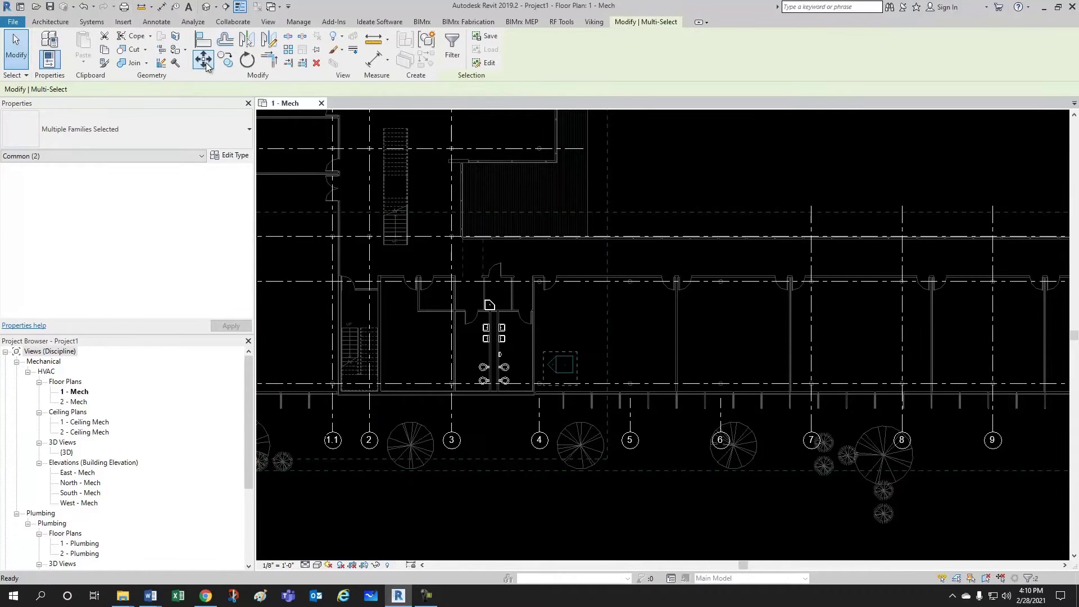
{"action": "scroll", "coordinate": [401, 285], "scroll_direction": "down", "scroll_amount": 2}
{"action": "left_click", "coordinate": [458, 267]}
{"action": "scroll", "coordinate": [489, 309], "scroll_direction": "down", "scroll_amount": 2}
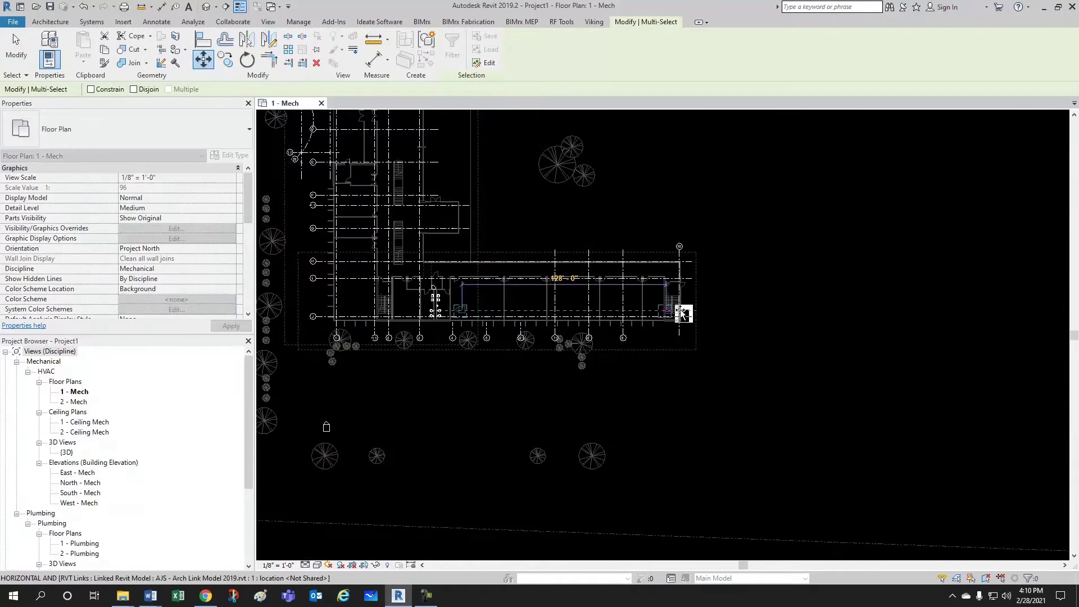
{"action": "key", "text": "Escape"}
{"action": "key", "text": "Escape"}
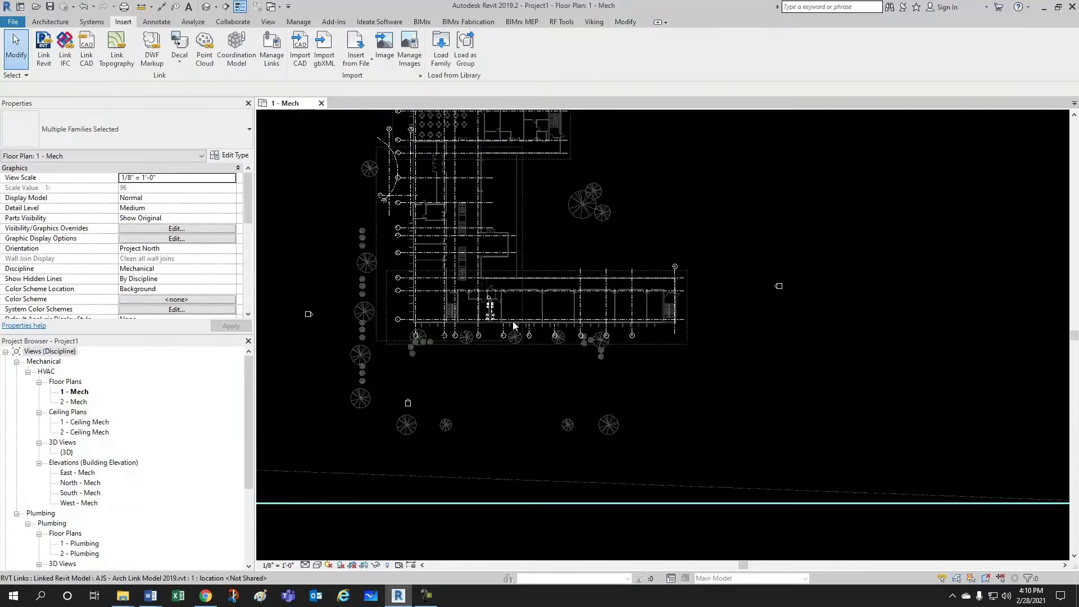
- Pin the linked architectural model in place
{"action": "scroll", "coordinate": [731, 439], "scroll_direction": "down", "scroll_amount": 2}
{"action": "scroll", "coordinate": [575, 436], "scroll_direction": "up", "scroll_amount": 1}
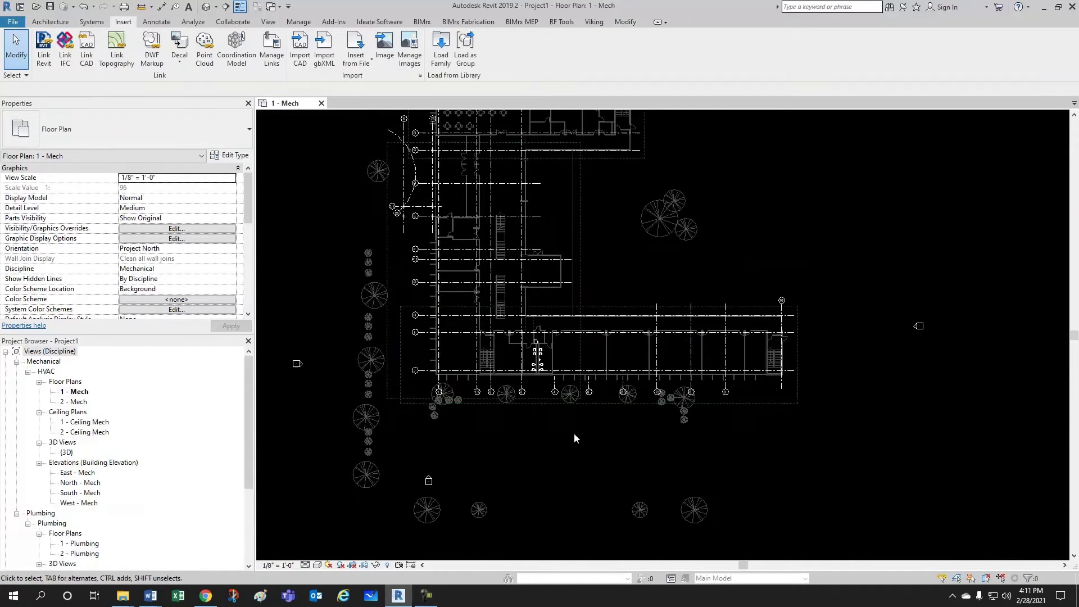
{"action": "scroll", "coordinate": [554, 428], "scroll_direction": "down", "scroll_amount": 2}
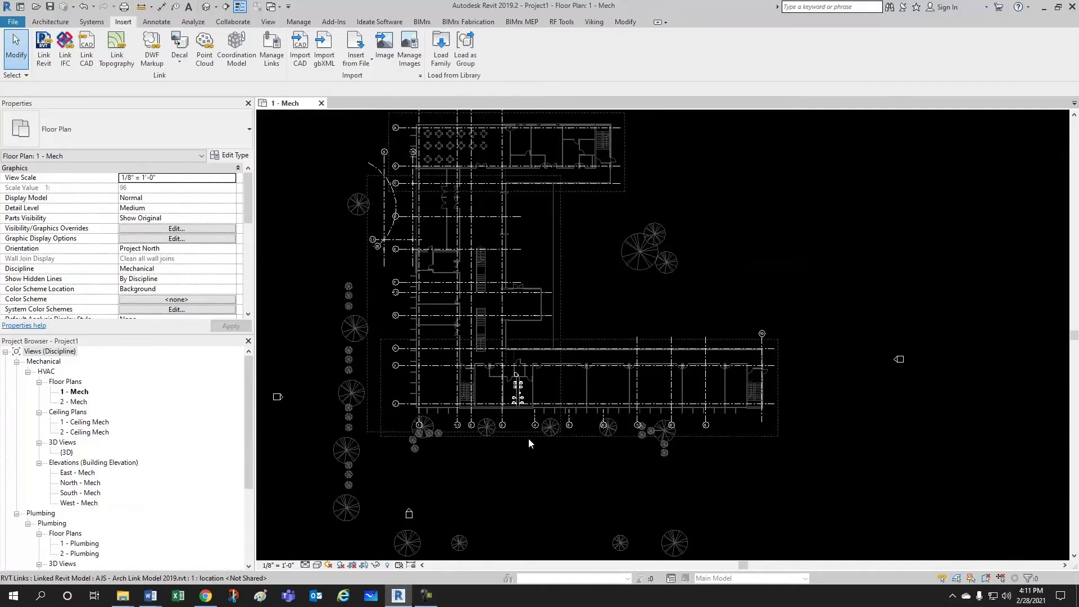
{"action": "left_click", "coordinate": [527, 389]}
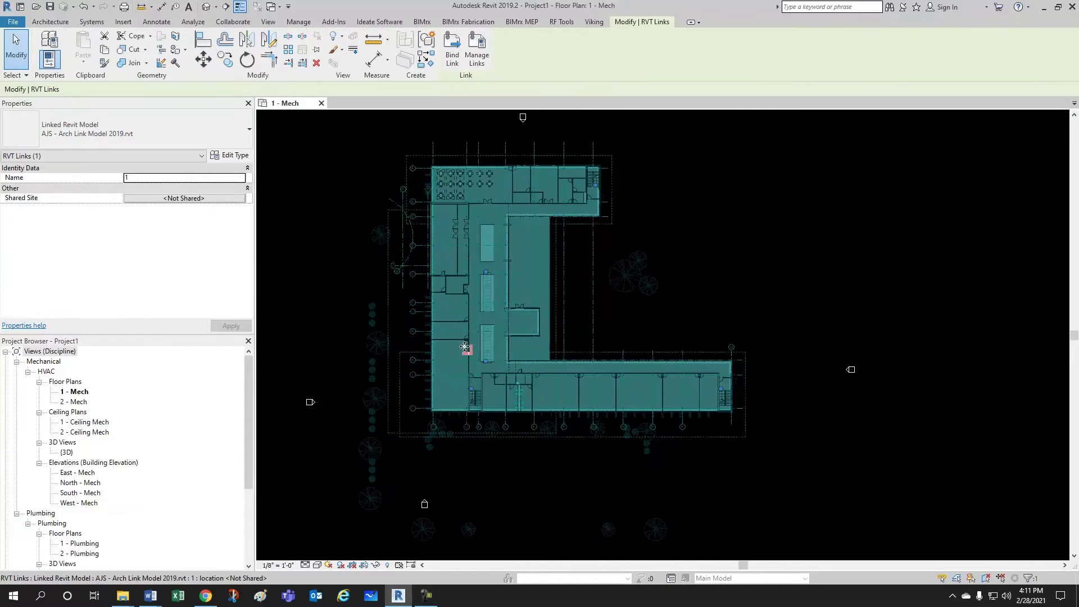
{"action": "left_click", "coordinate": [316, 50]}
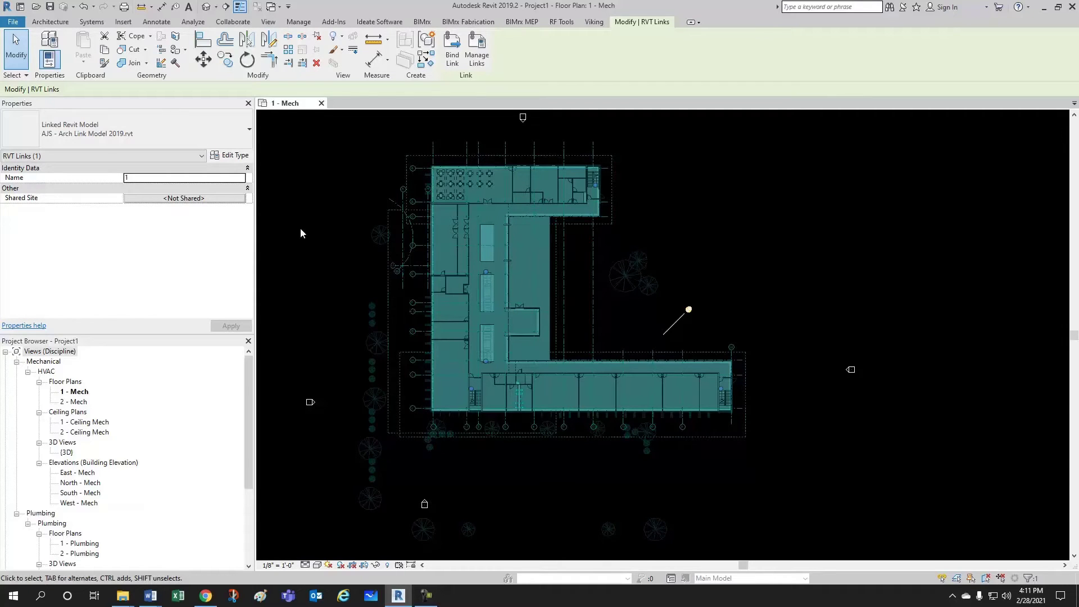
- Enable Room Bounding in the type properties of the linked architectural model
{"action": "left_click", "coordinate": [230, 156]}
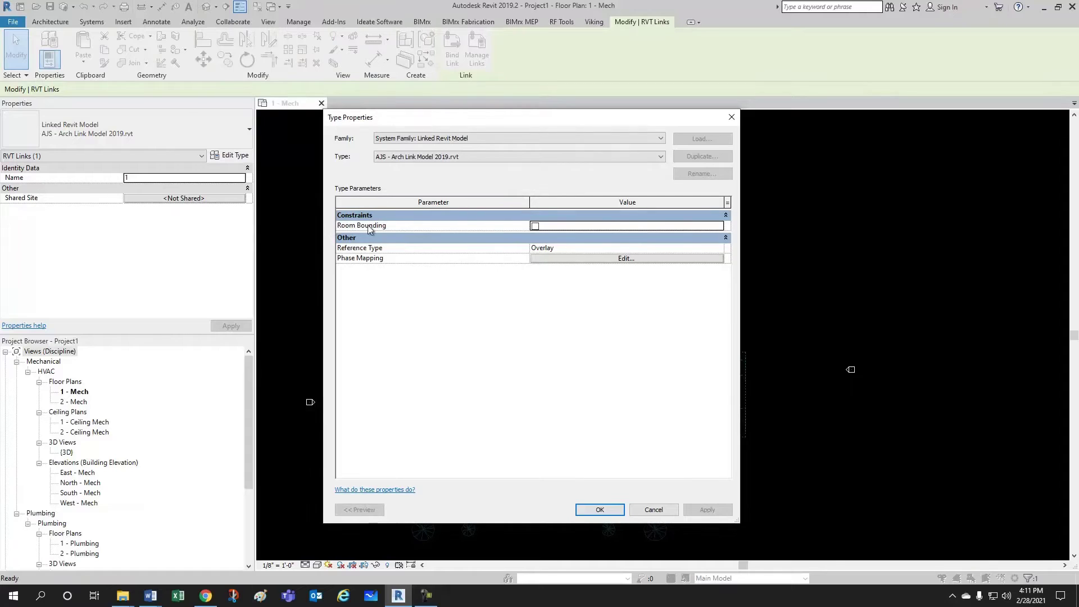
{"action": "left_click", "coordinate": [534, 226]}
{"action": "left_click", "coordinate": [599, 510]}
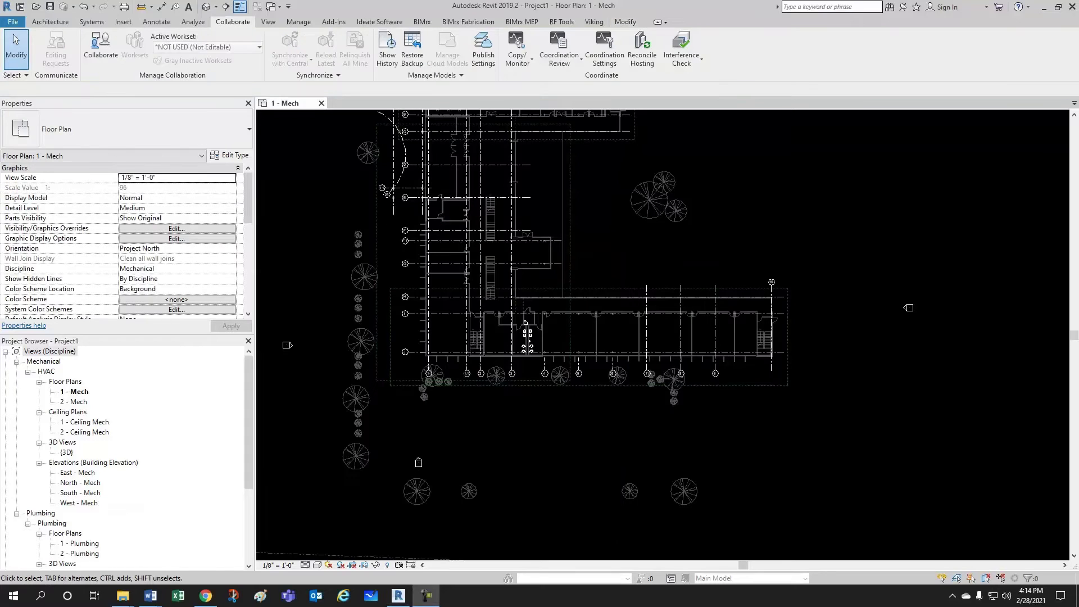
- Open the South - Mech elevation and compare the linked model's level heights with the project's own Level 1 and Level 2
{"action": "left_click", "coordinate": [841, 460]}
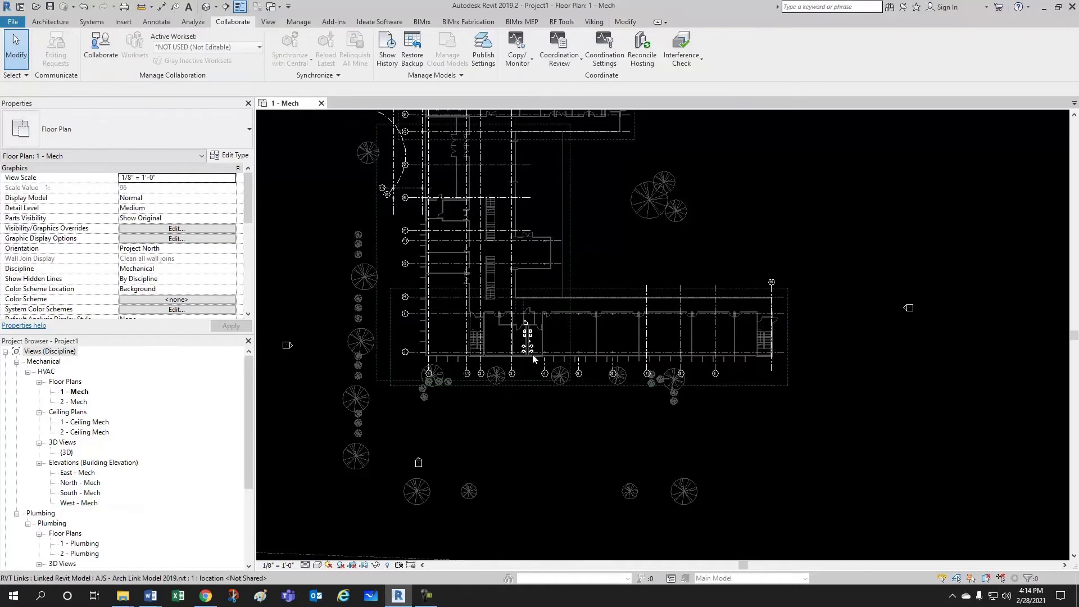
{"action": "scroll", "coordinate": [434, 458], "scroll_direction": "up", "scroll_amount": 5}
{"action": "double_click", "coordinate": [410, 450]}
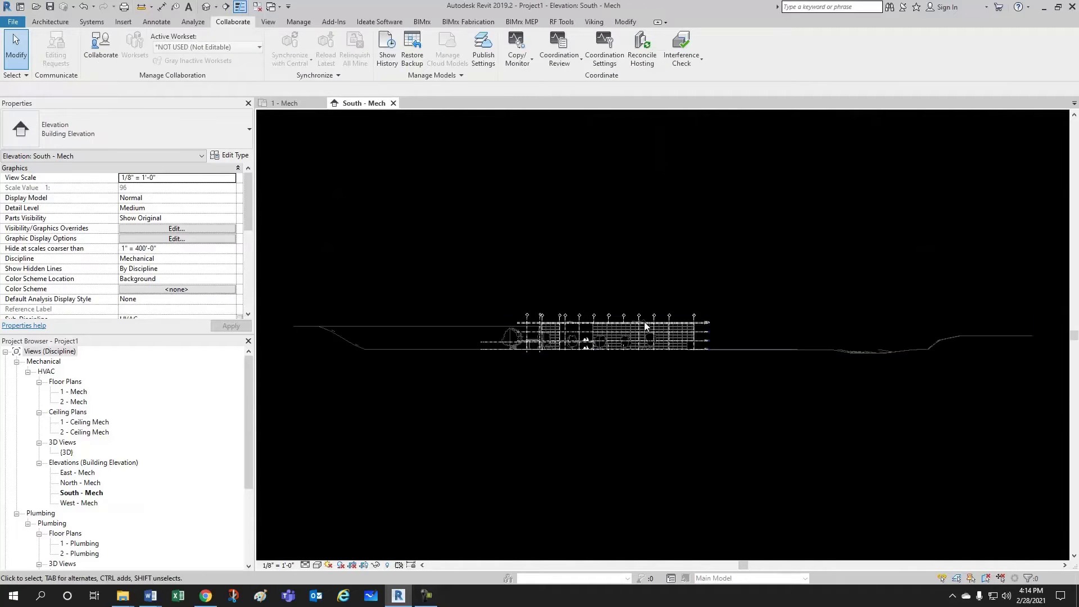
{"action": "scroll", "coordinate": [618, 355], "scroll_direction": "up", "scroll_amount": 6}
{"action": "scroll", "coordinate": [841, 364], "scroll_direction": "up", "scroll_amount": 2}
{"action": "scroll", "coordinate": [658, 314], "scroll_direction": "up", "scroll_amount": 1}
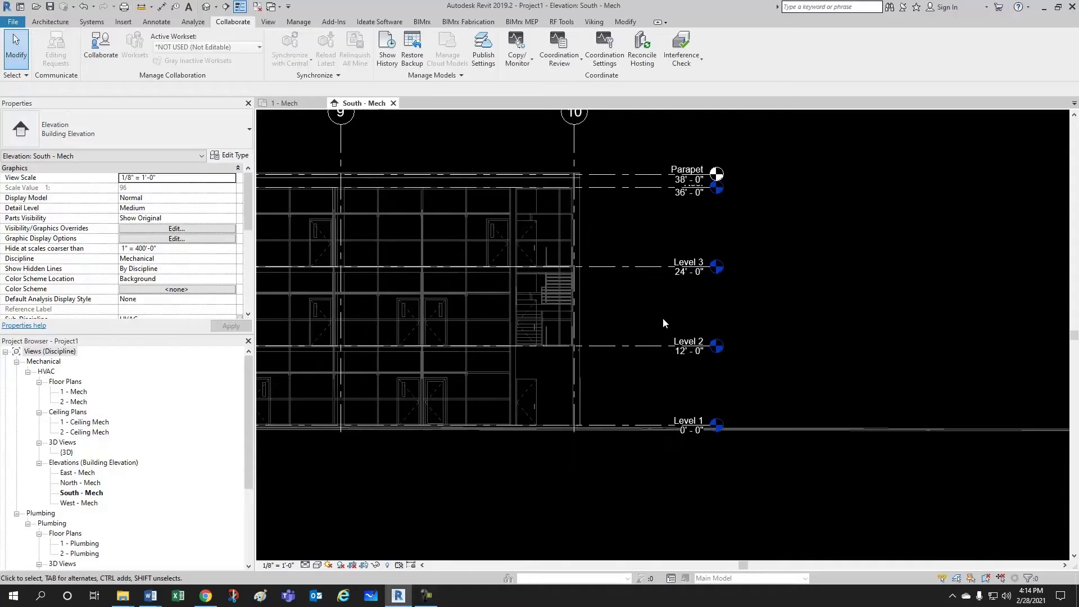
{"action": "scroll", "coordinate": [680, 188], "scroll_direction": "up", "scroll_amount": 2}
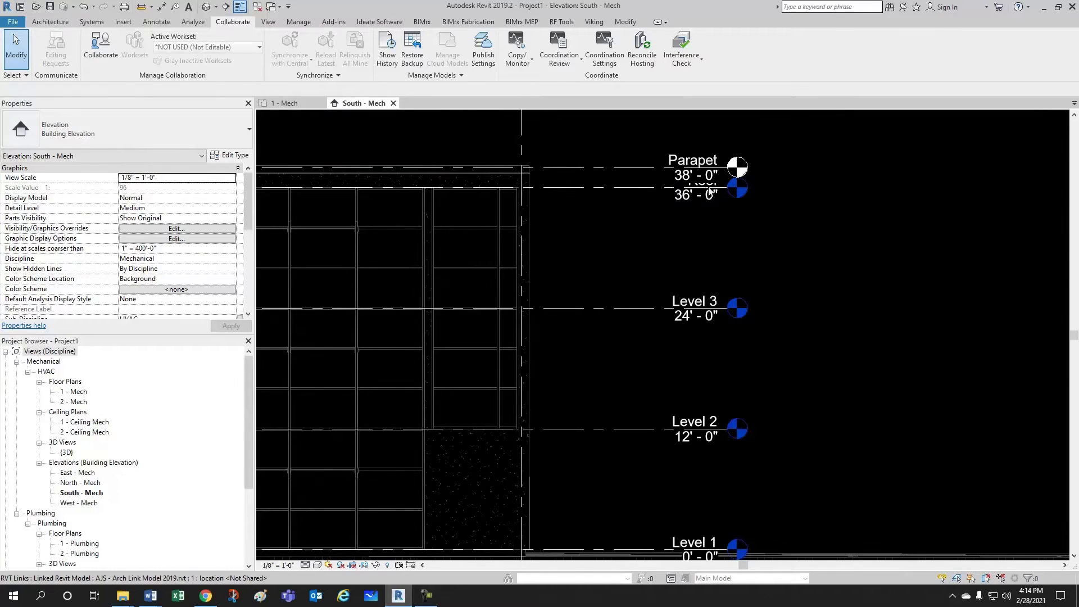
{"action": "scroll", "coordinate": [645, 234], "scroll_direction": "down", "scroll_amount": 5}
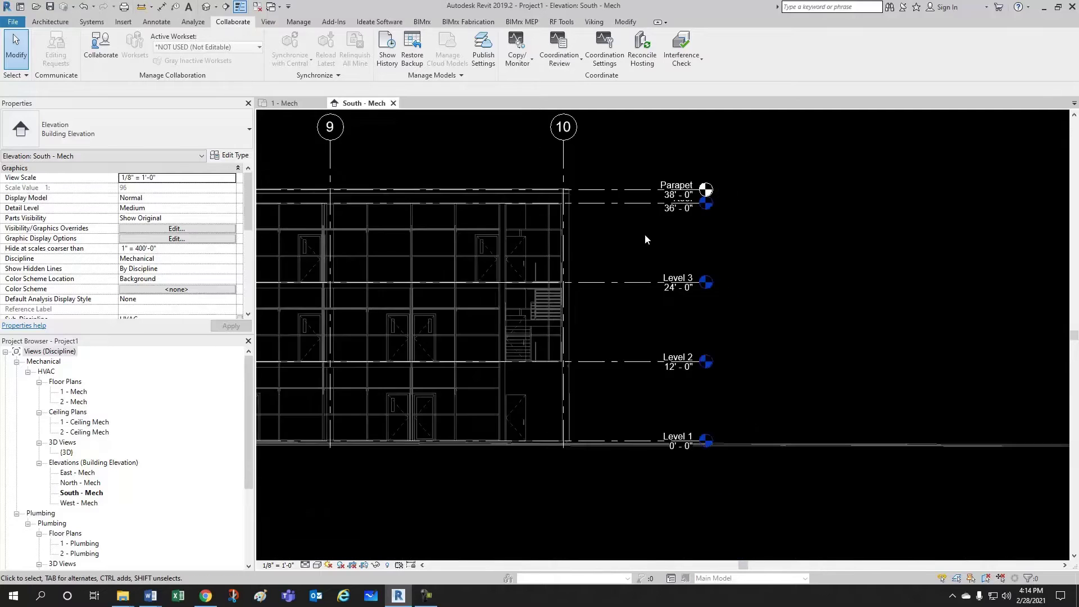
{"action": "middle_click_drag", "start_coordinate": [725, 303], "coordinate": [737, 349]}
{"action": "scroll", "coordinate": [495, 343], "scroll_direction": "up", "scroll_amount": 6}
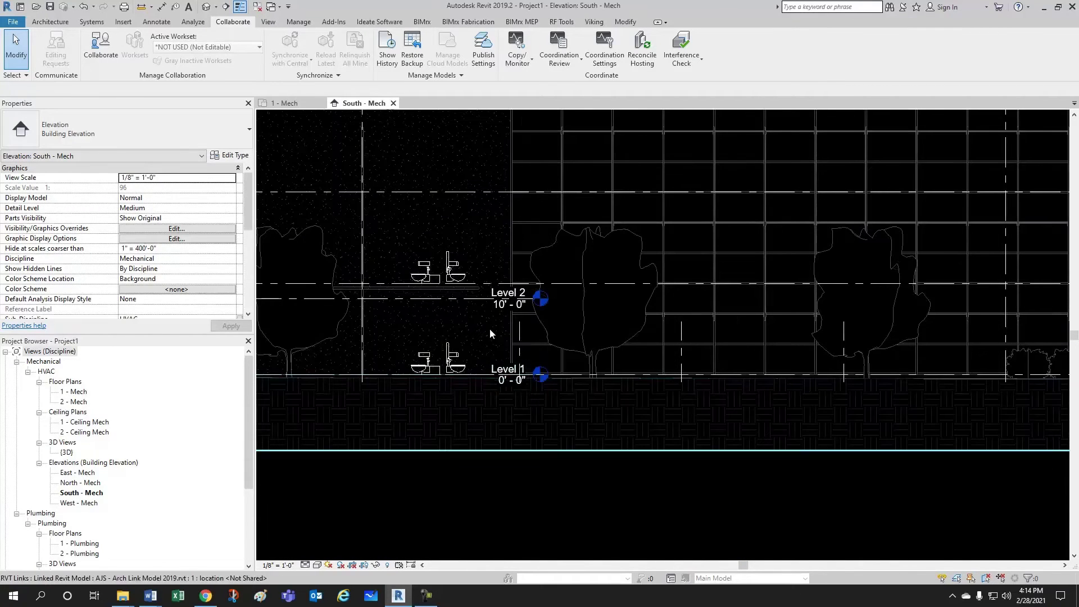
- Extend the east ends of the project's Level 1 and Level 2 lines beyond the linked model's level heads
{"action": "scroll", "coordinate": [426, 354], "scroll_direction": "down", "scroll_amount": 2}
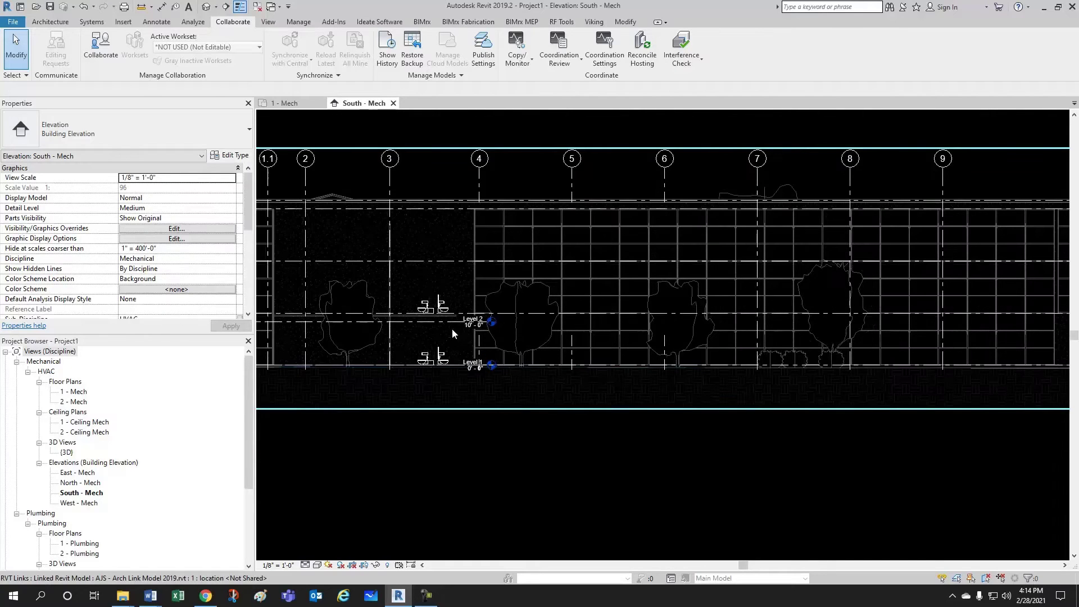
{"action": "left_click", "coordinate": [457, 369]}
{"action": "scroll", "coordinate": [487, 363], "scroll_direction": "up", "scroll_amount": 2}
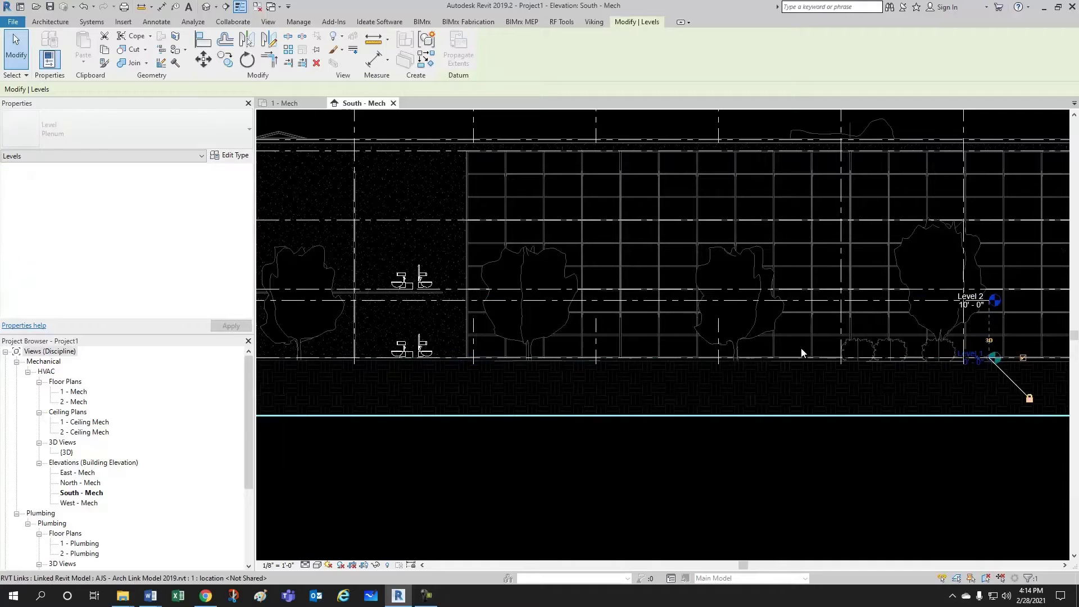
{"action": "scroll", "coordinate": [995, 357], "scroll_direction": "down", "scroll_amount": 3}
{"action": "middle_click_drag", "start_coordinate": [922, 369], "coordinate": [588, 356]}
{"action": "scroll", "coordinate": [558, 353], "scroll_direction": "up", "scroll_amount": 1}
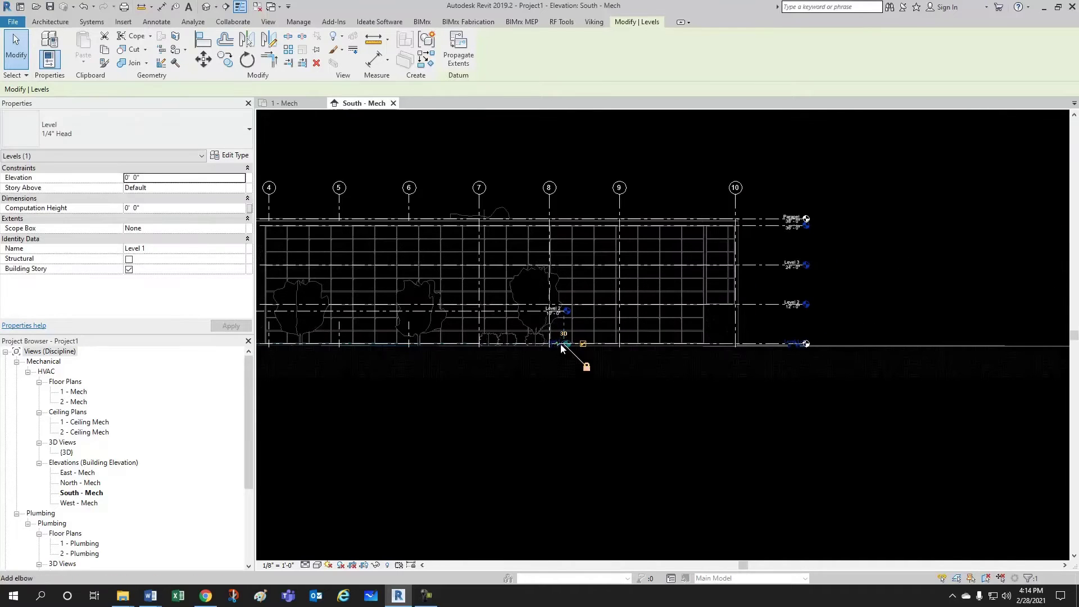
{"action": "left_click_drag", "start_coordinate": [561, 349], "coordinate": [899, 347]}
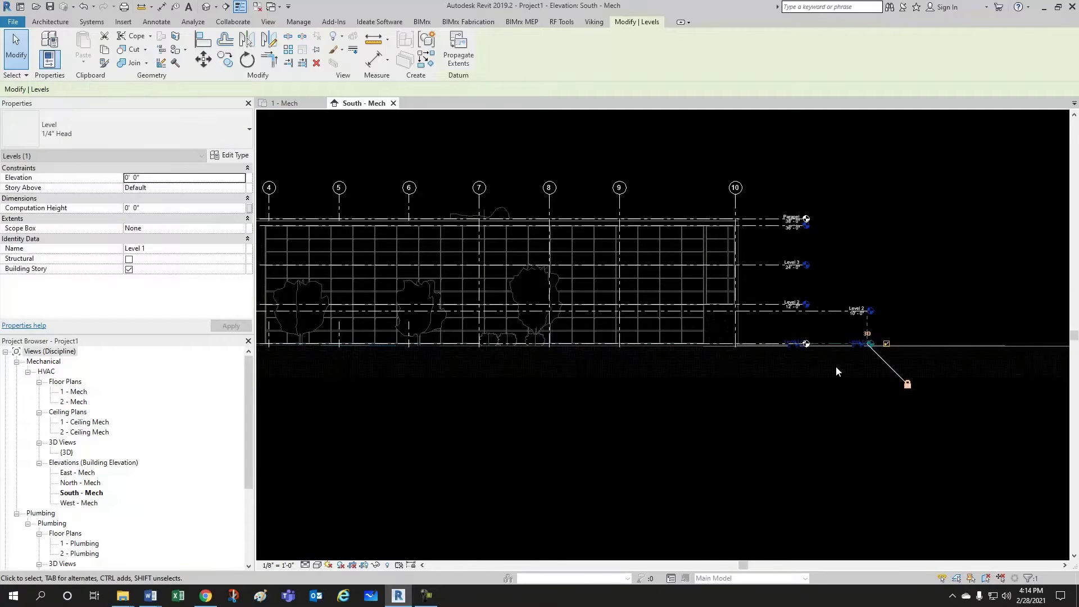
{"action": "scroll", "coordinate": [835, 366], "scroll_direction": "up", "scroll_amount": 4}
{"action": "key", "text": "Escape"}
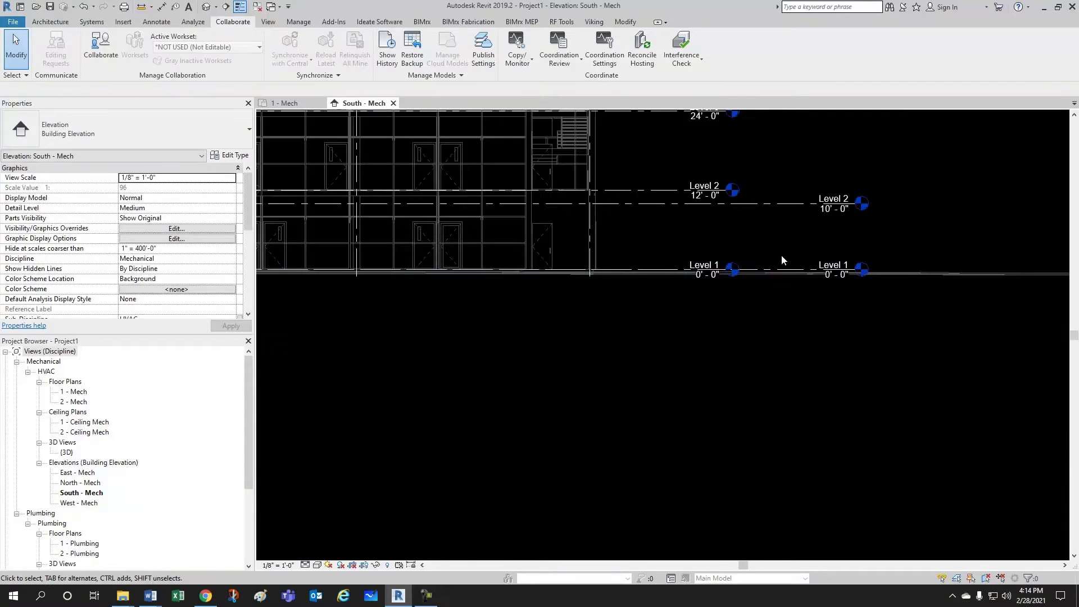
- Examine the linked model's level heads beside the project's levels at the building's east end, comparing the Level 2 heights
{"action": "middle_click_drag", "start_coordinate": [782, 260], "coordinate": [707, 325]}
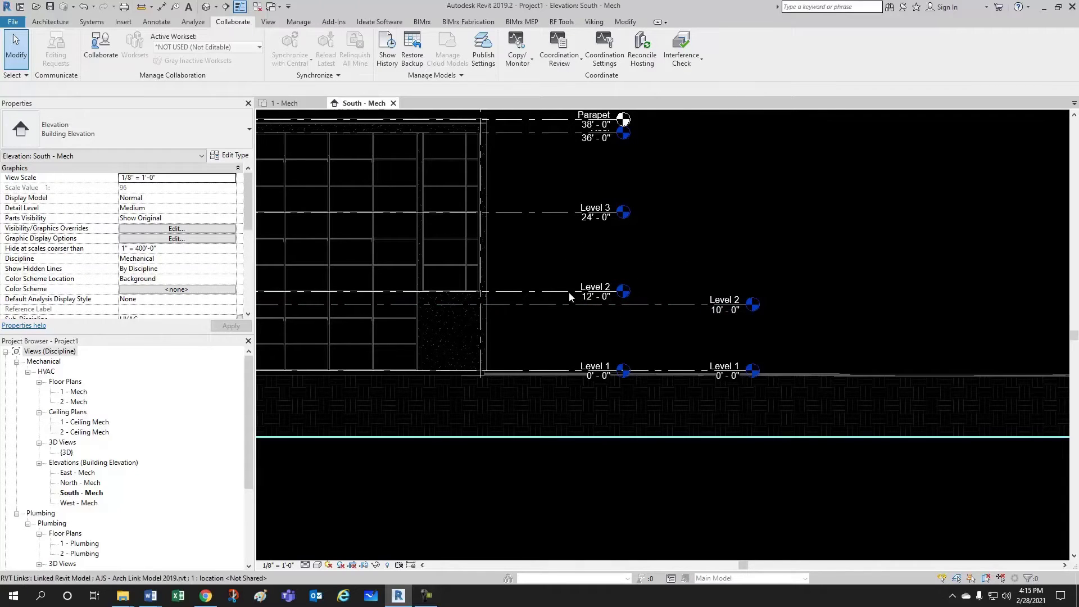
{"action": "scroll", "coordinate": [613, 284], "scroll_direction": "up", "scroll_amount": 1}
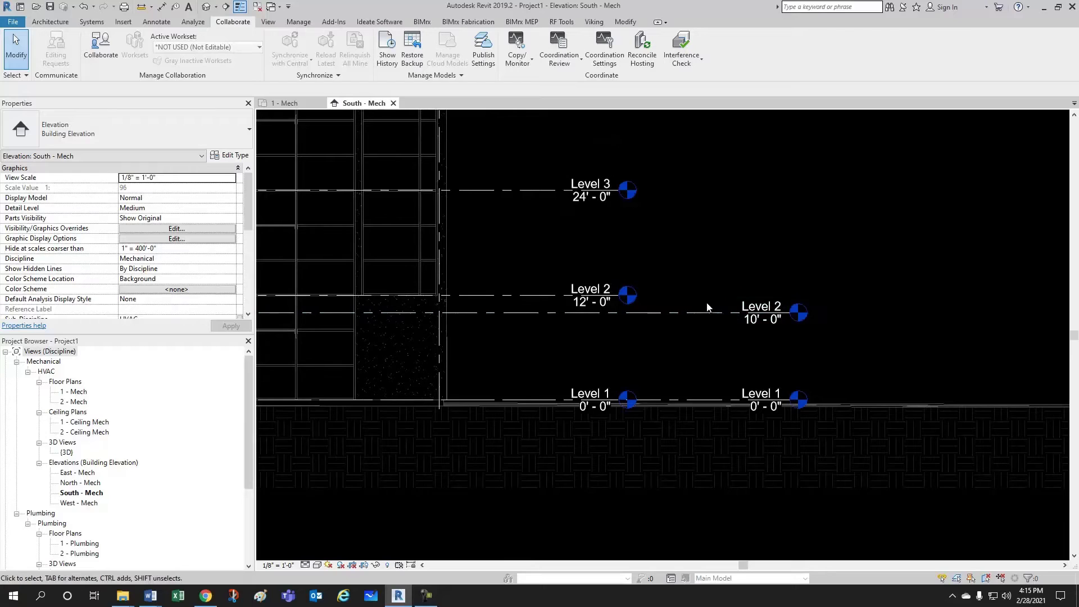
{"action": "left_click", "coordinate": [707, 317]}
{"action": "key", "text": "Escape"}
{"action": "left_click", "coordinate": [542, 298]}
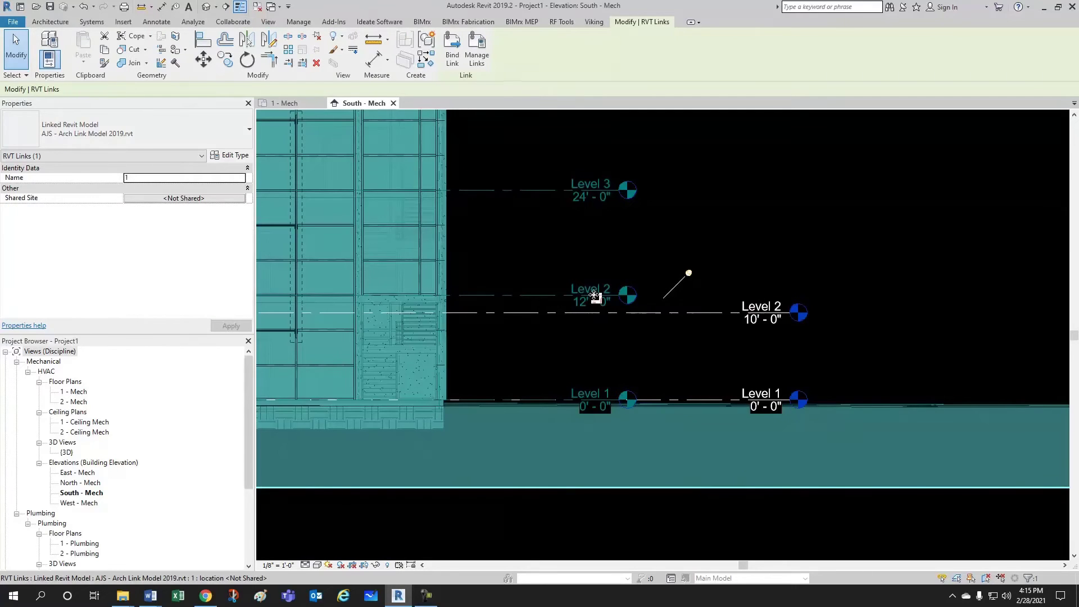
{"action": "left_click", "coordinate": [609, 258]}
{"action": "scroll", "coordinate": [618, 252], "scroll_direction": "down", "scroll_amount": 2}
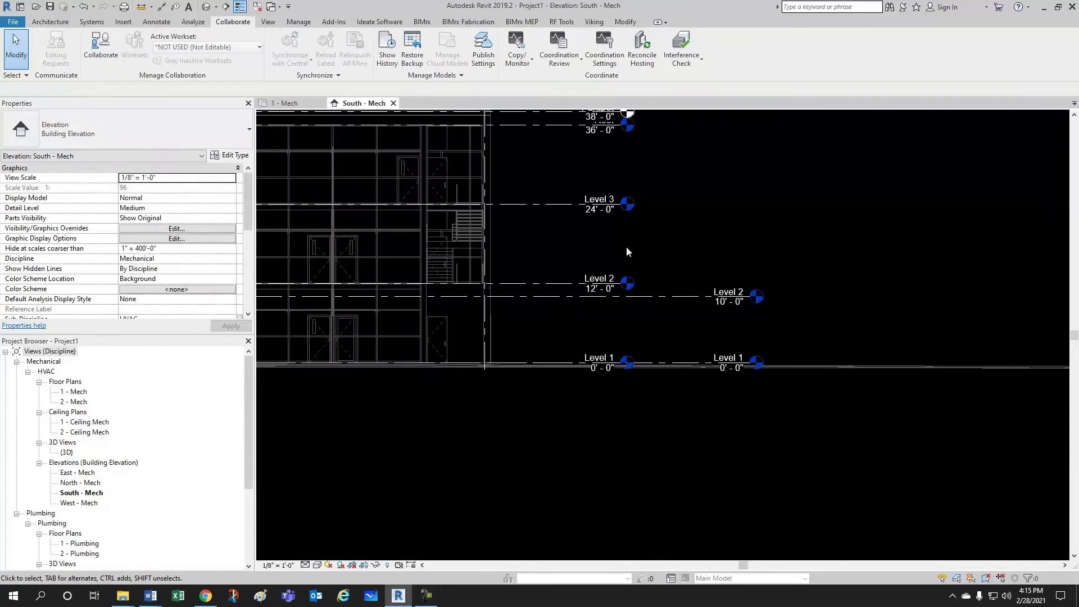
{"action": "middle_click_drag", "start_coordinate": [724, 268], "coordinate": [736, 306]}
{"action": "scroll", "coordinate": [696, 292], "scroll_direction": "up", "scroll_amount": 2}
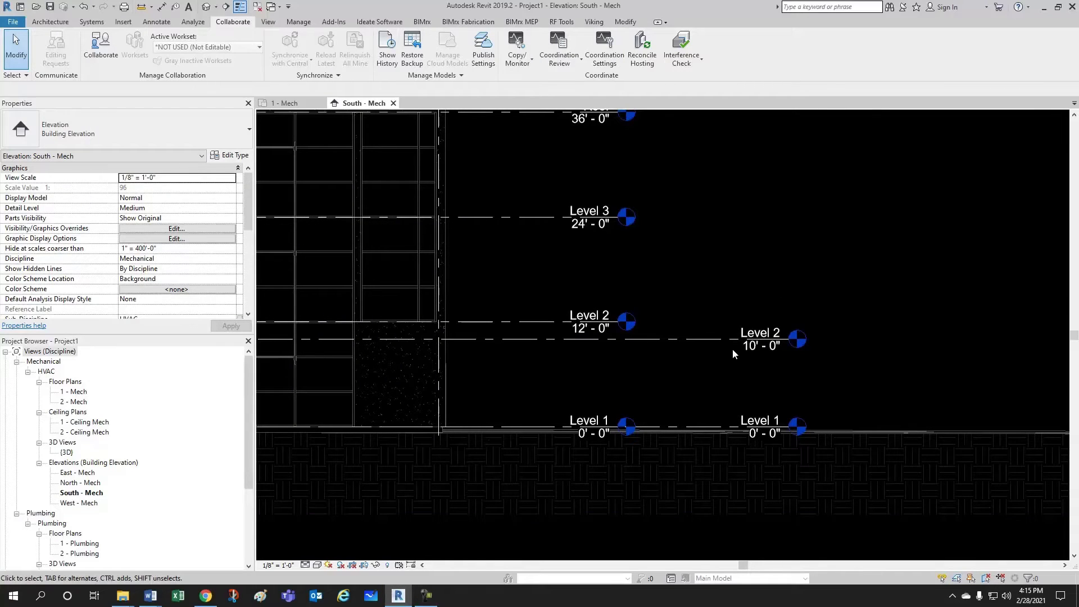
{"action": "scroll", "coordinate": [733, 348], "scroll_direction": "up", "scroll_amount": 1}
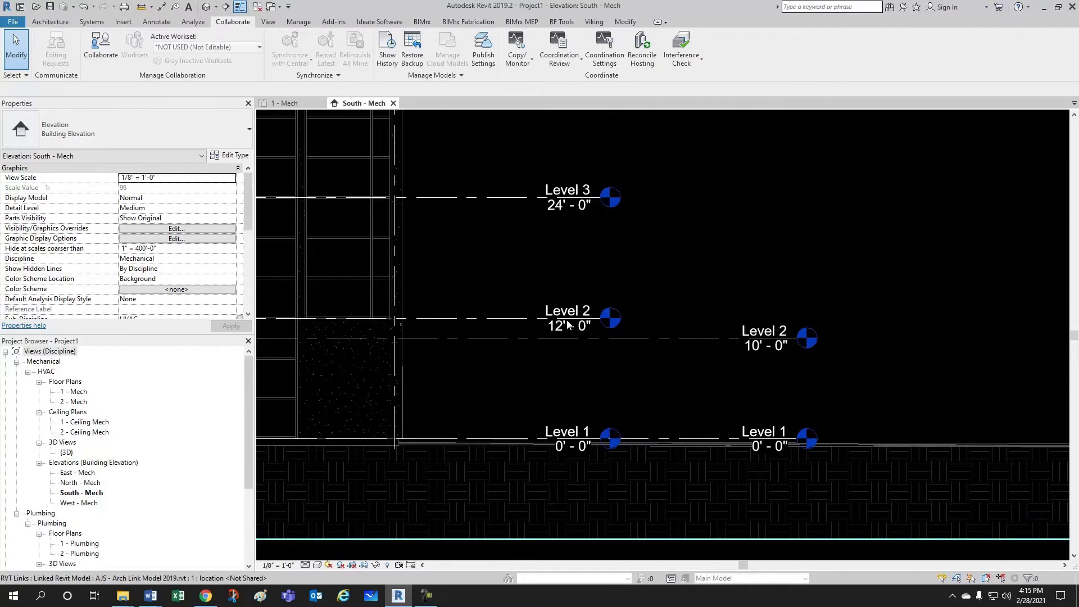
- Align the project's Level 2 with the linked model's Level 2 line at 12'-0"
{"action": "left_click", "coordinate": [624, 23]}
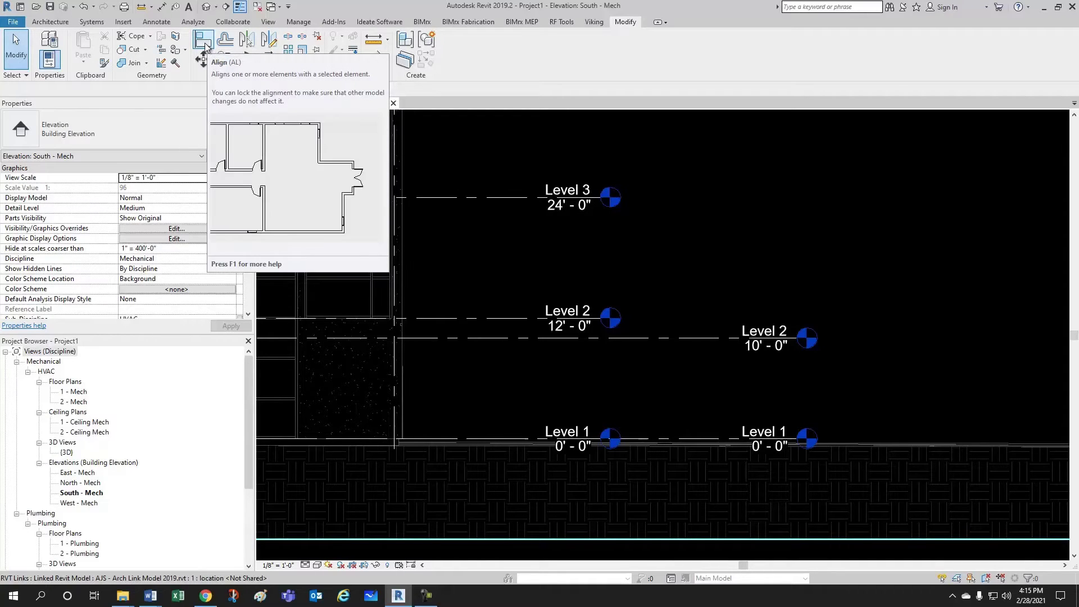
{"action": "key", "text": "a"}
{"action": "key", "text": "l"}
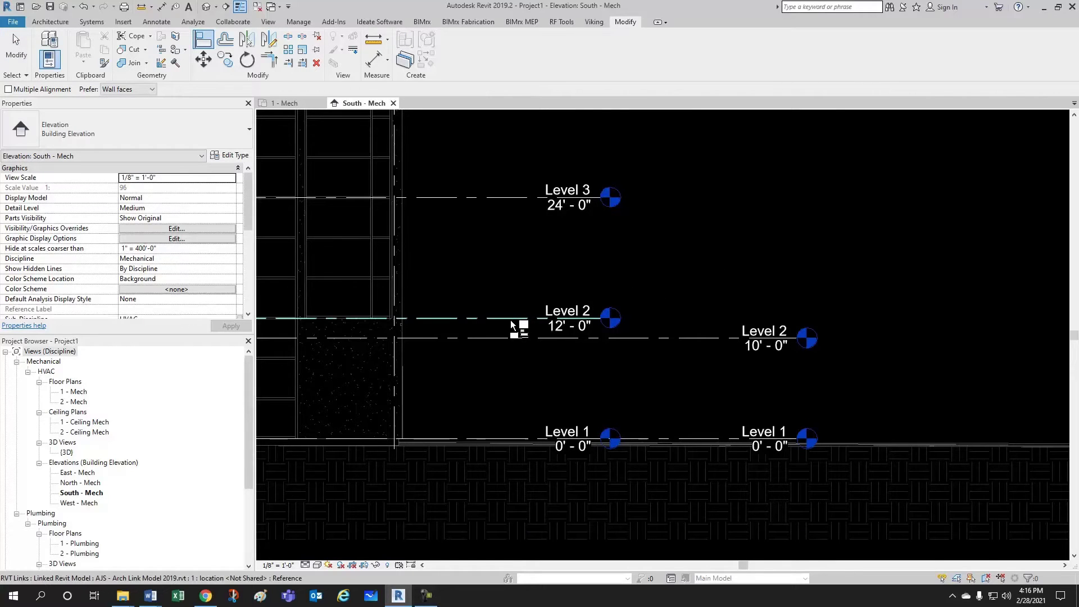
{"action": "left_click", "coordinate": [511, 321]}
{"action": "scroll", "coordinate": [620, 333], "scroll_direction": "up", "scroll_amount": 1}
{"action": "scroll", "coordinate": [620, 336], "scroll_direction": "up", "scroll_amount": 1}
{"action": "left_click", "coordinate": [651, 346]}
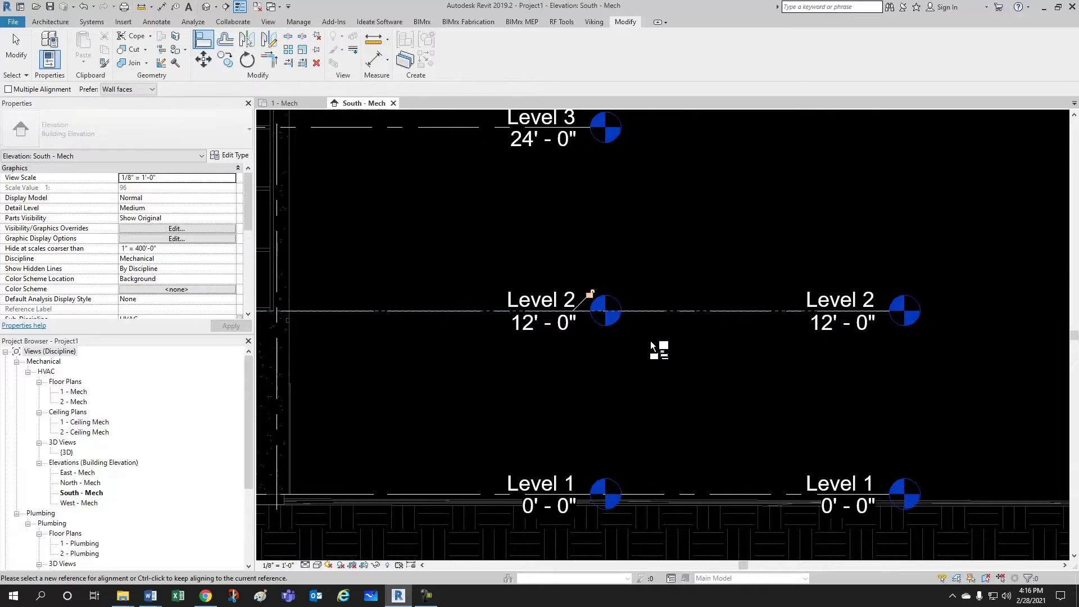
{"action": "scroll", "coordinate": [771, 350], "scroll_direction": "down", "scroll_amount": 2}
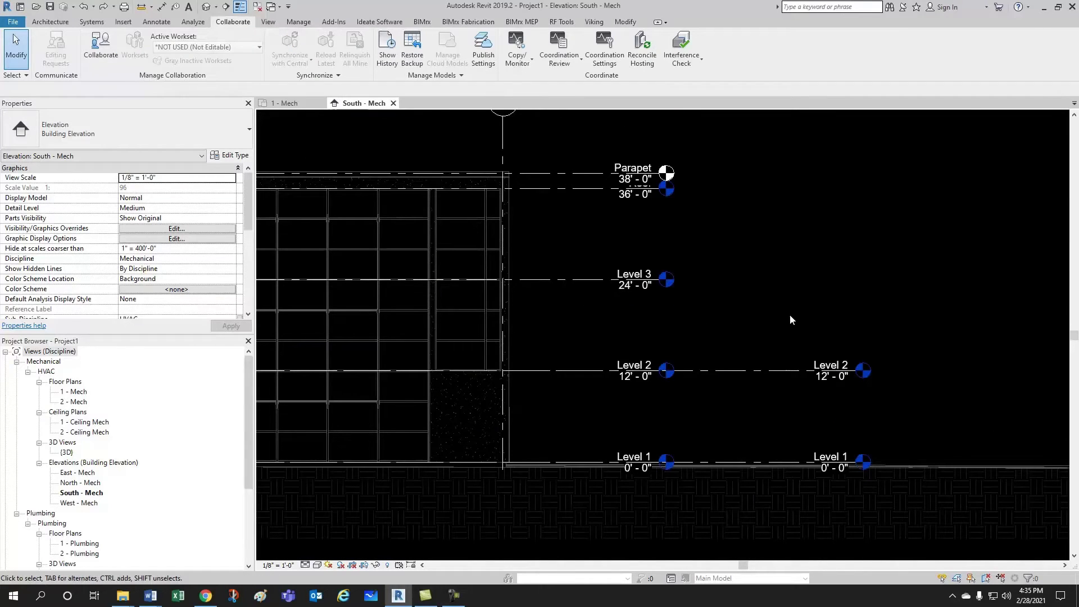
- Create two new levels with plan views by picking the linked model's Level 3 line at 24'-0" and Roof line at 36'-0"
{"action": "scroll", "coordinate": [691, 315], "scroll_direction": "down", "scroll_amount": 2}
{"action": "scroll", "coordinate": [677, 349], "scroll_direction": "up", "scroll_amount": 1}
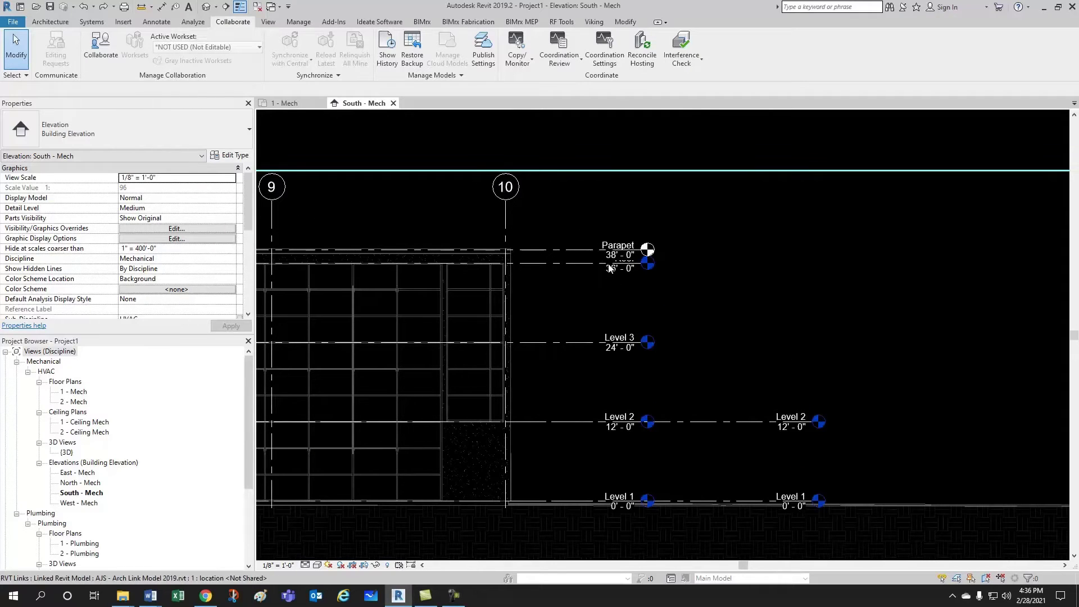
{"action": "scroll", "coordinate": [734, 339], "scroll_direction": "up", "scroll_amount": 1}
{"action": "middle_click_drag", "start_coordinate": [684, 315], "coordinate": [691, 323]}
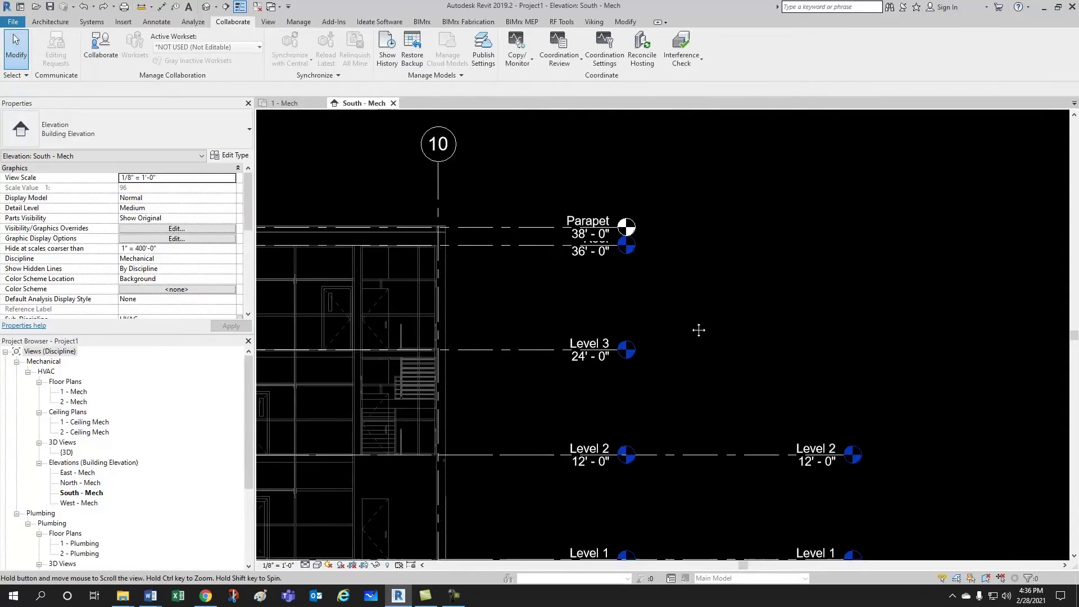
{"action": "right_click", "coordinate": [719, 452]}
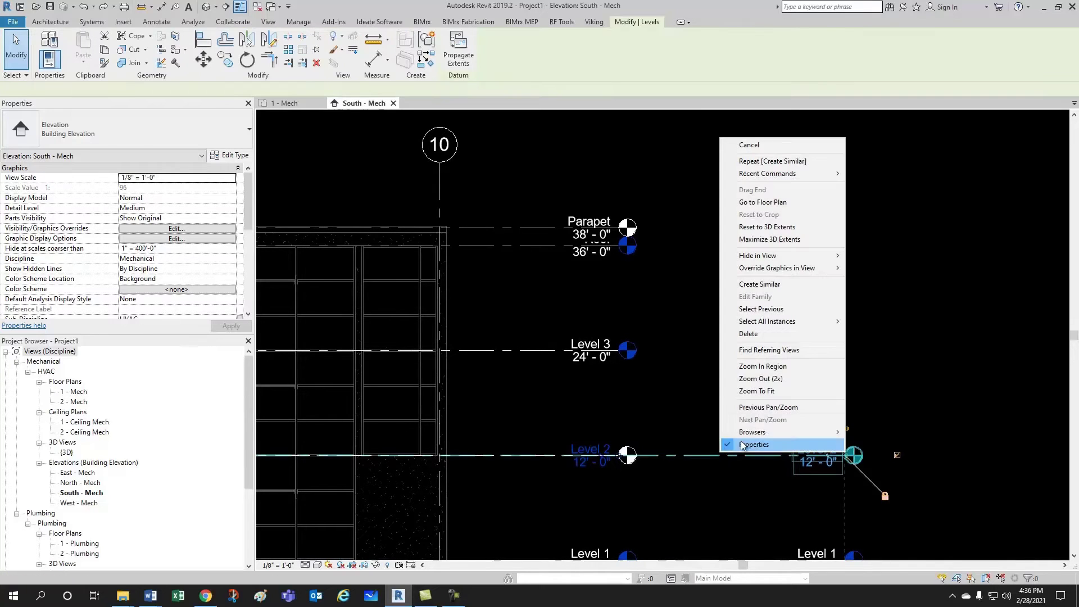
{"action": "left_click", "coordinate": [773, 285]}
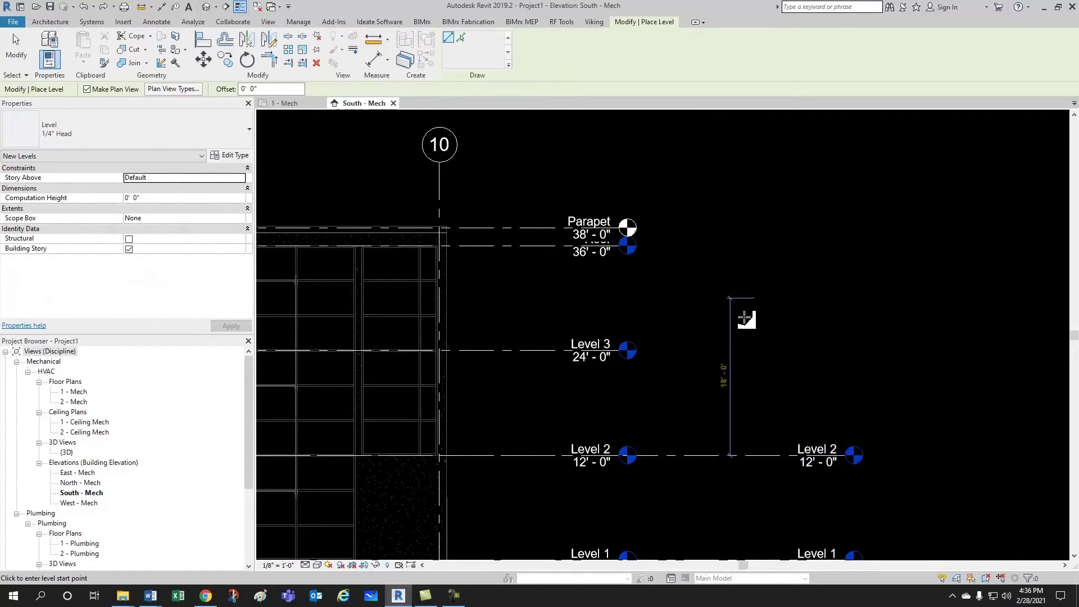
{"action": "left_click", "coordinate": [461, 40]}
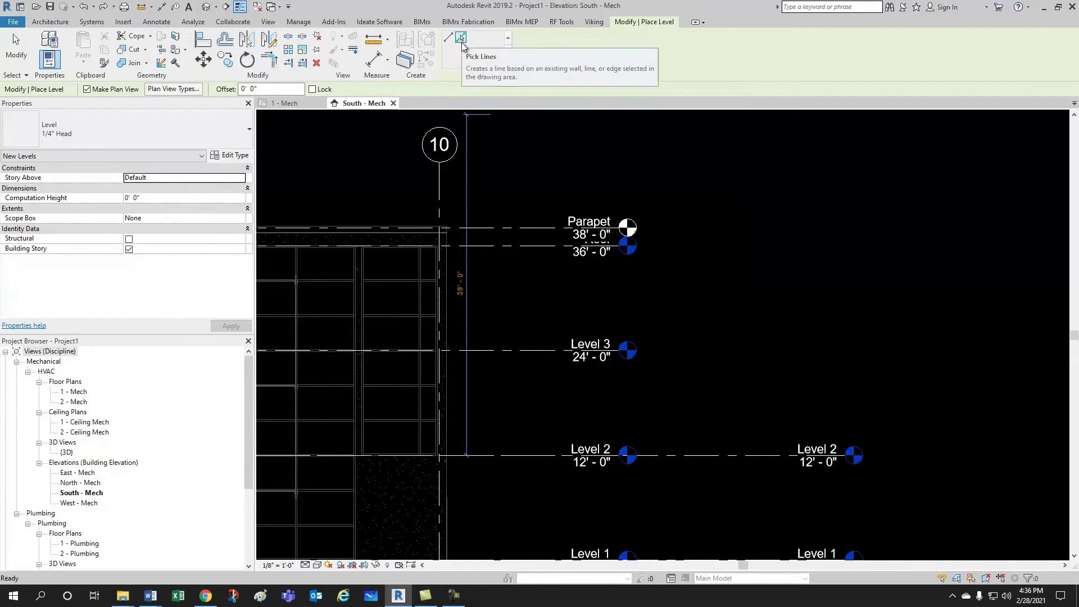
{"action": "left_click", "coordinate": [551, 349]}
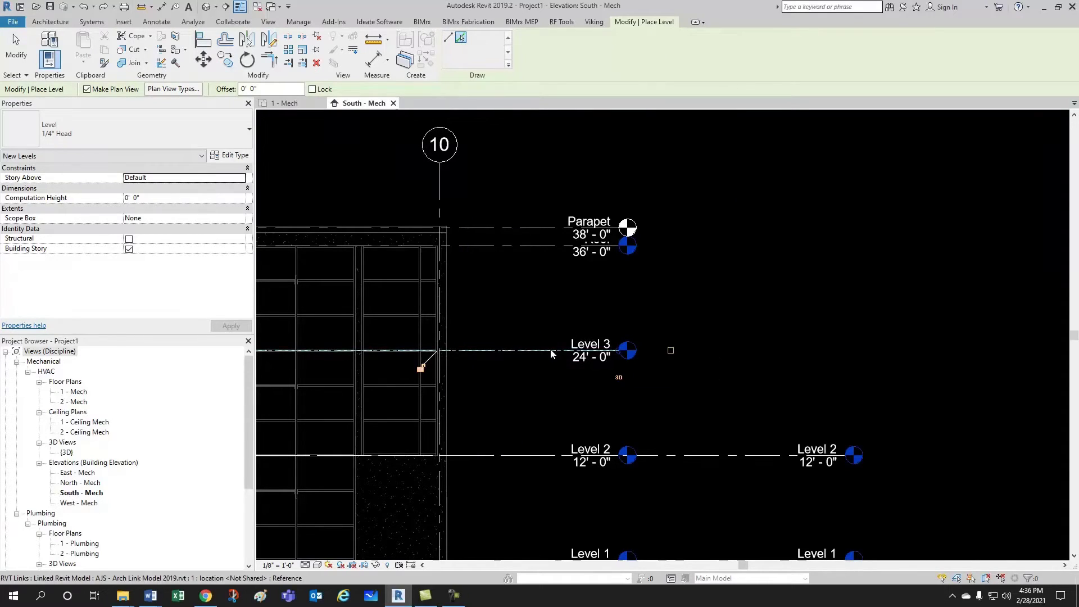
{"action": "left_click", "coordinate": [550, 251]}
{"action": "key", "text": "Escape"}
{"action": "key", "text": "Escape"}
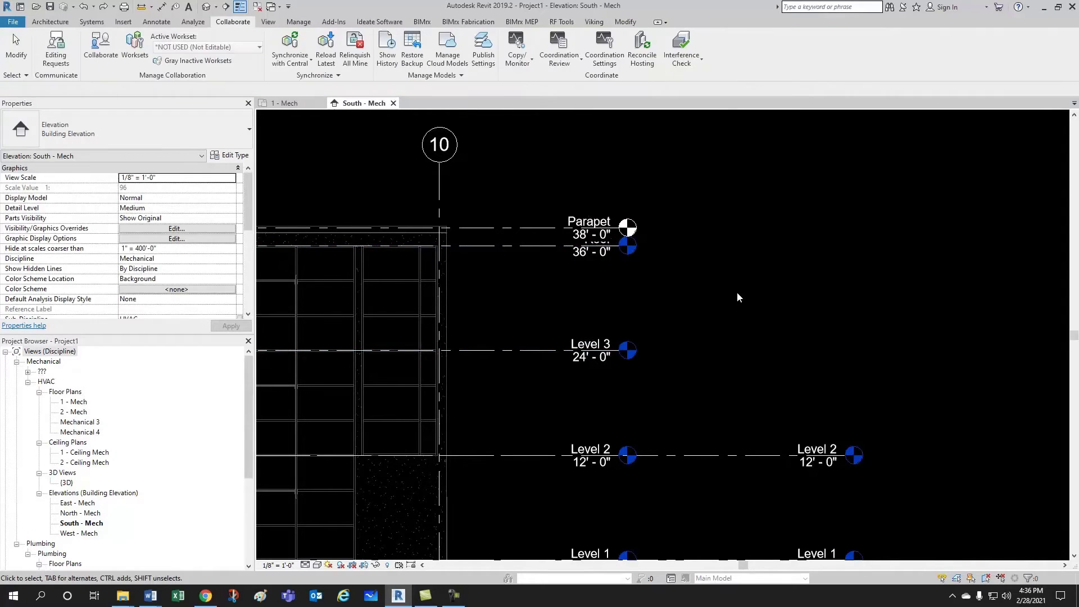
- Show the level head at the east end of the new 36'-0" level and extend it past the linked heads, near the project's Level 2 head
{"action": "scroll", "coordinate": [739, 304], "scroll_direction": "down", "scroll_amount": 3}
{"action": "scroll", "coordinate": [740, 309], "scroll_direction": "down", "scroll_amount": 2}
{"action": "scroll", "coordinate": [383, 325], "scroll_direction": "up", "scroll_amount": 5}
{"action": "scroll", "coordinate": [383, 324], "scroll_direction": "up", "scroll_amount": 1}
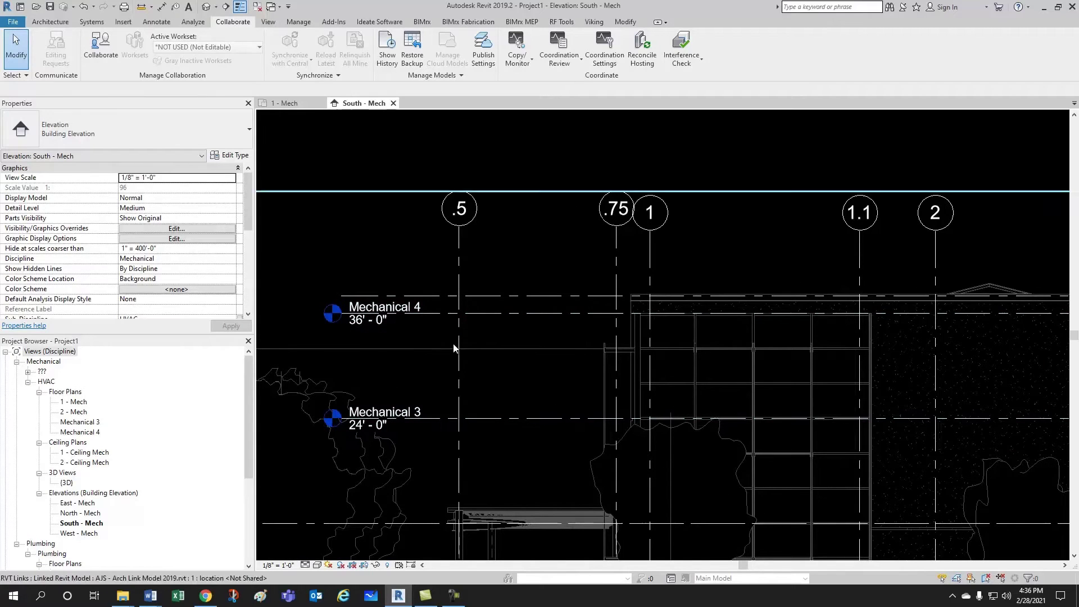
{"action": "left_click", "coordinate": [497, 317]}
{"action": "scroll", "coordinate": [477, 365], "scroll_direction": "down", "scroll_amount": 4}
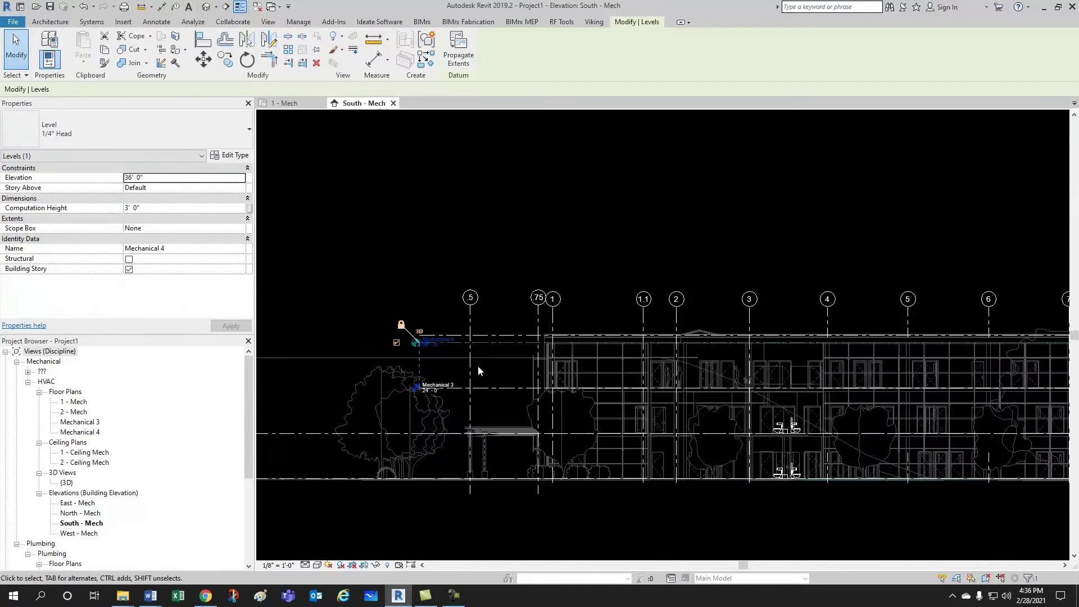
{"action": "scroll", "coordinate": [798, 383], "scroll_direction": "up", "scroll_amount": 5}
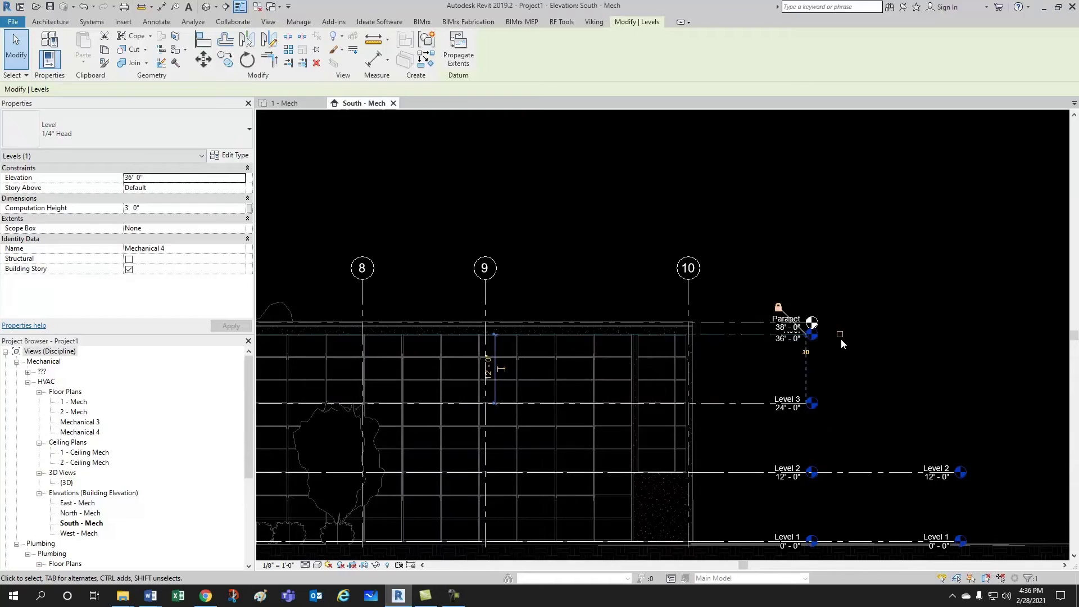
{"action": "scroll", "coordinate": [826, 344], "scroll_direction": "up", "scroll_amount": 2}
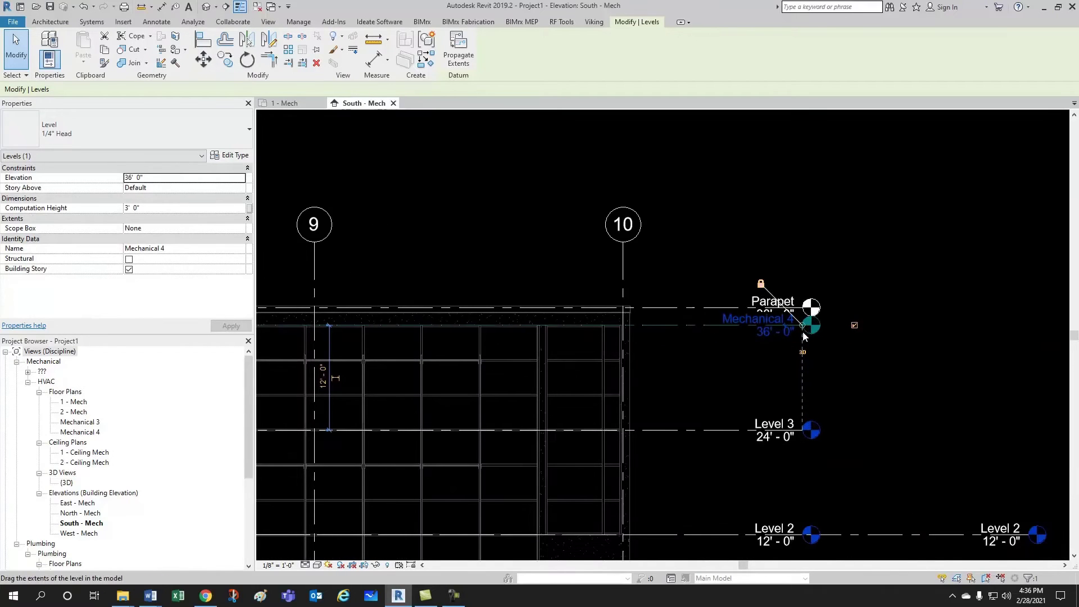
{"action": "left_click_drag", "start_coordinate": [805, 328], "coordinate": [1041, 329]}
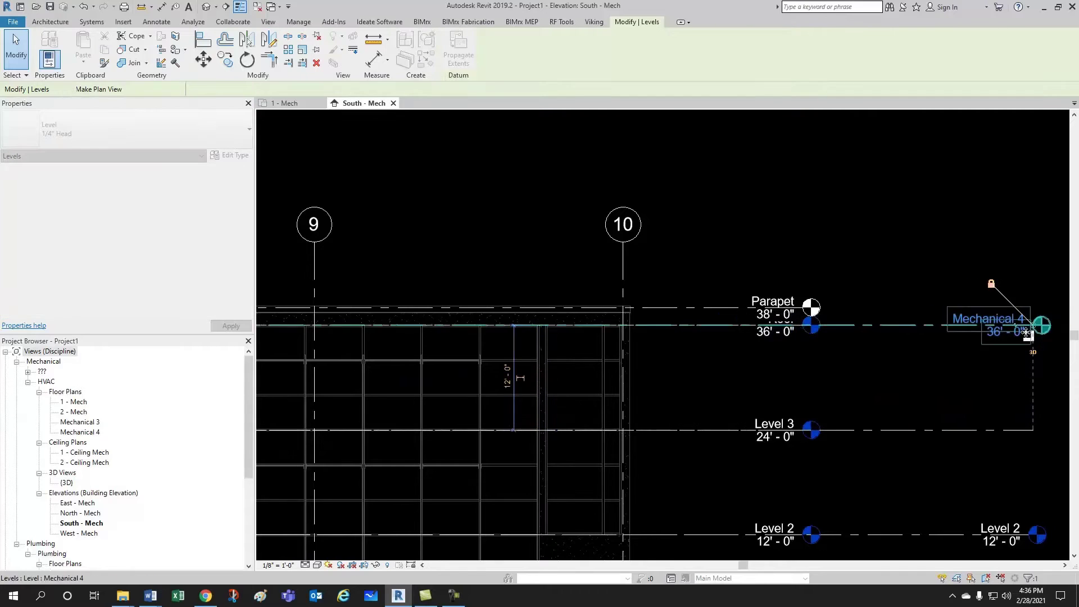
{"action": "scroll", "coordinate": [806, 355], "scroll_direction": "down", "scroll_amount": 1}
{"action": "scroll", "coordinate": [805, 349], "scroll_direction": "down", "scroll_amount": 3}
{"action": "key", "text": "Escape"}
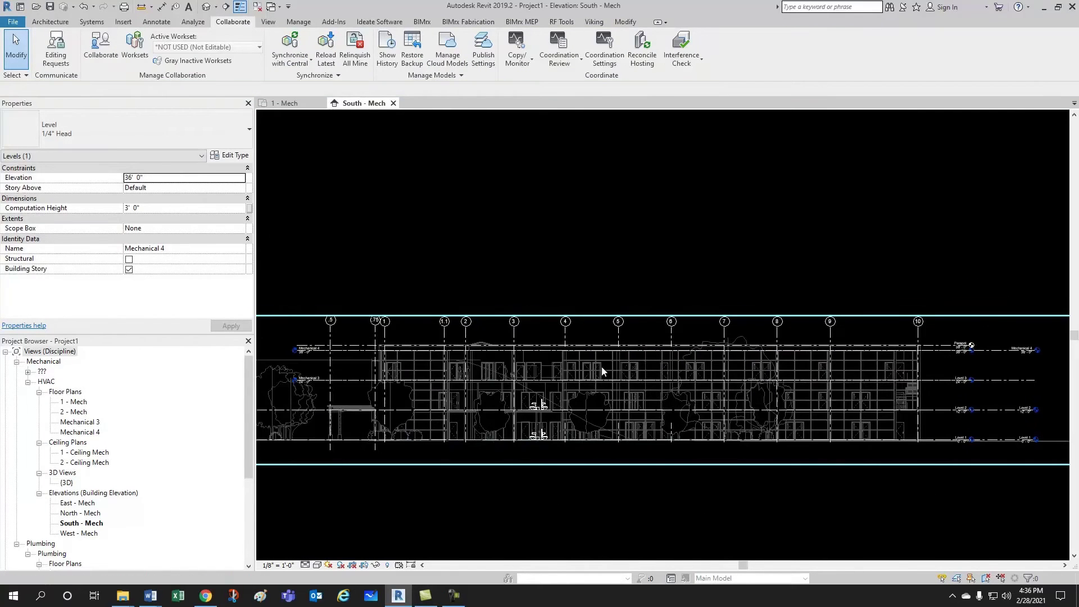
- Show the level head at the east end of the new 24'-0" level
{"action": "scroll", "coordinate": [339, 372], "scroll_direction": "up", "scroll_amount": 2}
{"action": "left_click", "coordinate": [341, 369]}
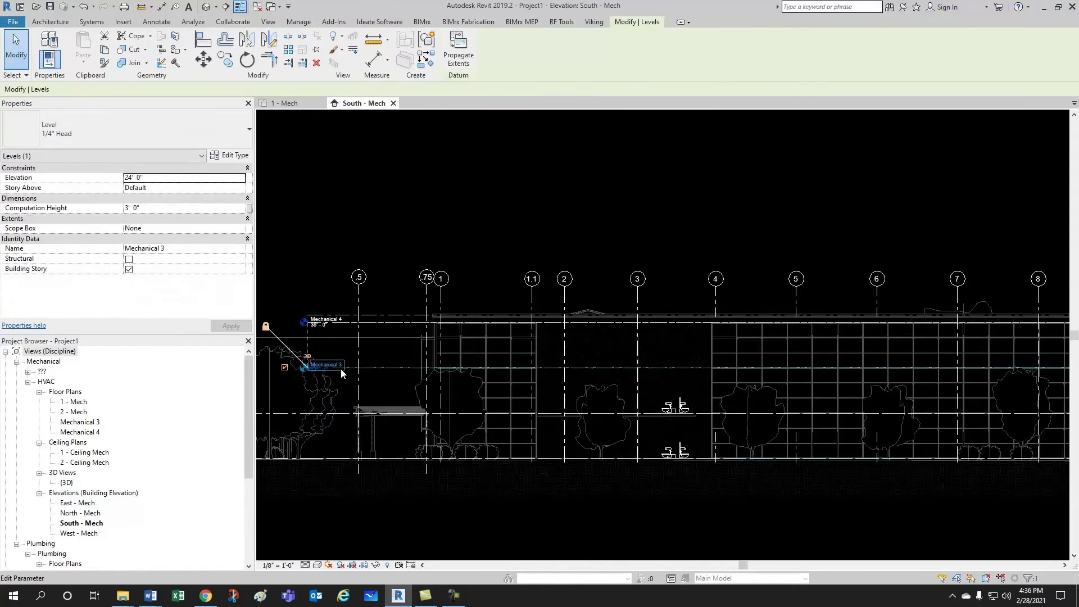
{"action": "scroll", "coordinate": [339, 371], "scroll_direction": "down", "scroll_amount": 2}
{"action": "scroll", "coordinate": [341, 368], "scroll_direction": "down", "scroll_amount": 1}
{"action": "scroll", "coordinate": [741, 375], "scroll_direction": "up", "scroll_amount": 6}
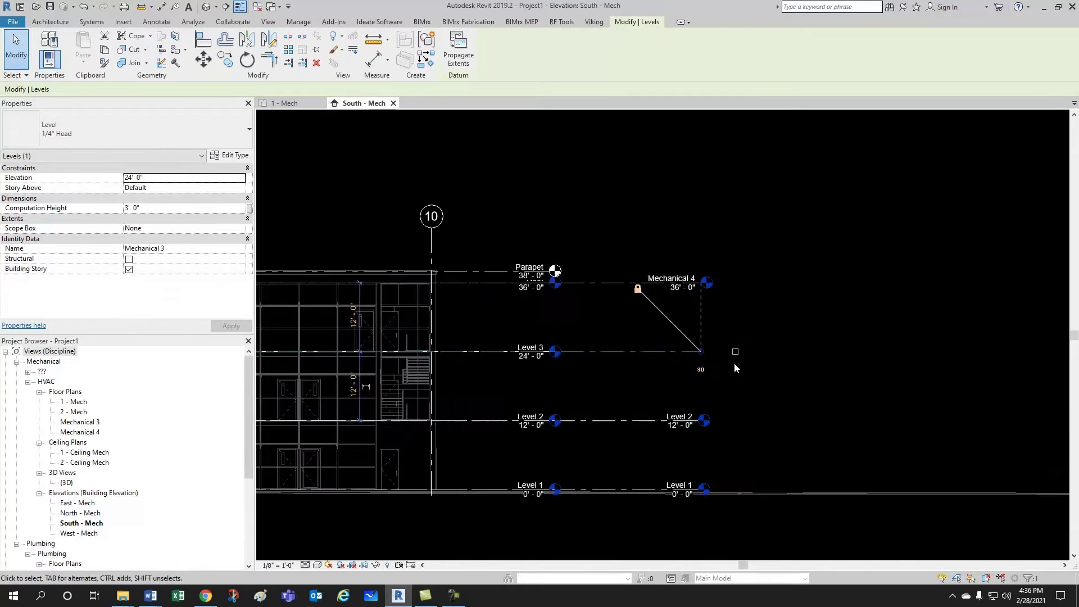
{"action": "left_click", "coordinate": [736, 353]}
{"action": "key", "text": "Escape"}
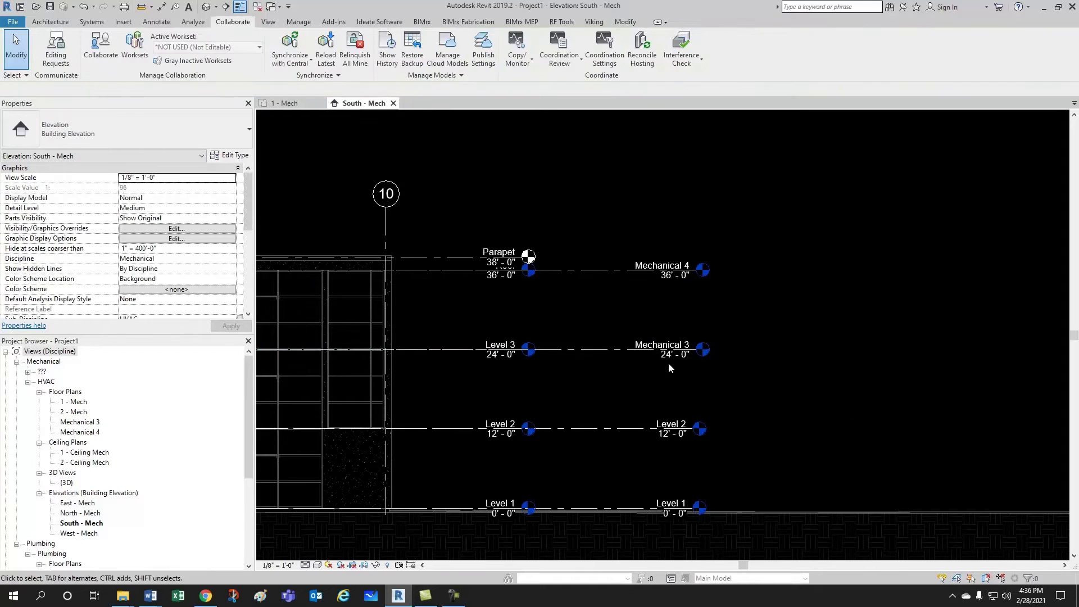
- Rename the new 24'-0" level as Level 3, including its corresponding views
{"action": "scroll", "coordinate": [612, 351], "scroll_direction": "up", "scroll_amount": 3}
{"action": "middle_click_drag", "start_coordinate": [748, 379], "coordinate": [714, 369]}
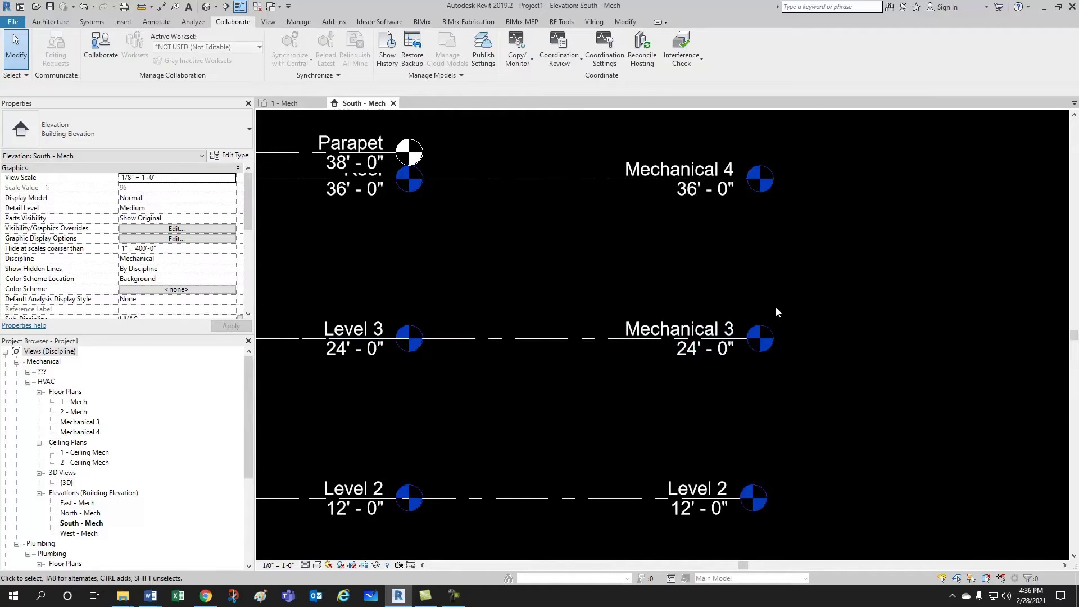
{"action": "left_click", "coordinate": [643, 328]}
{"action": "left_click", "coordinate": [642, 327]}
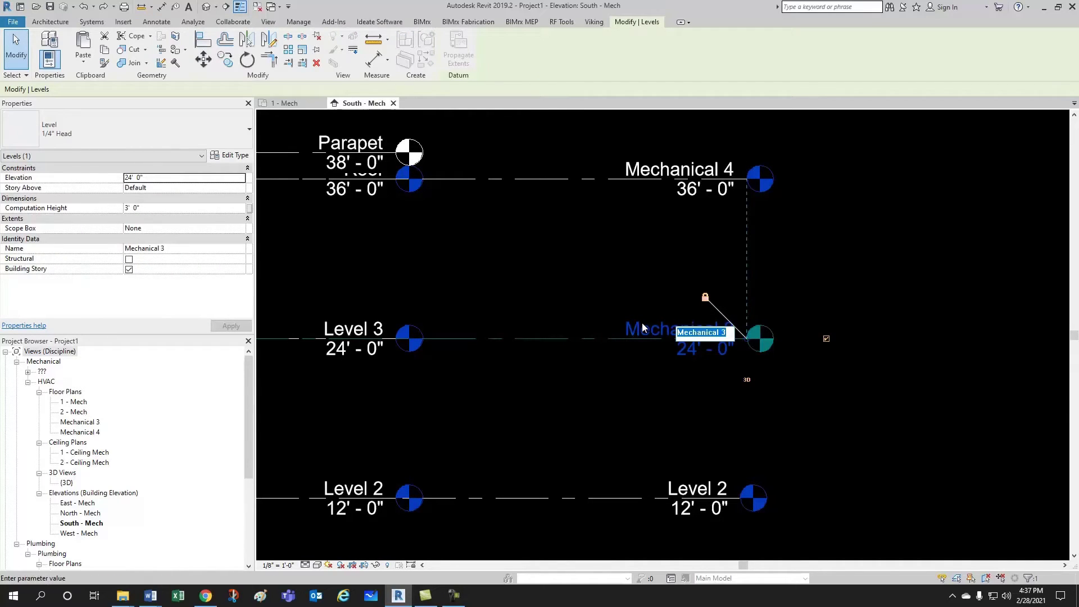
{"action": "type", "text": "Level 3"}
{"action": "key", "text": "Return"}
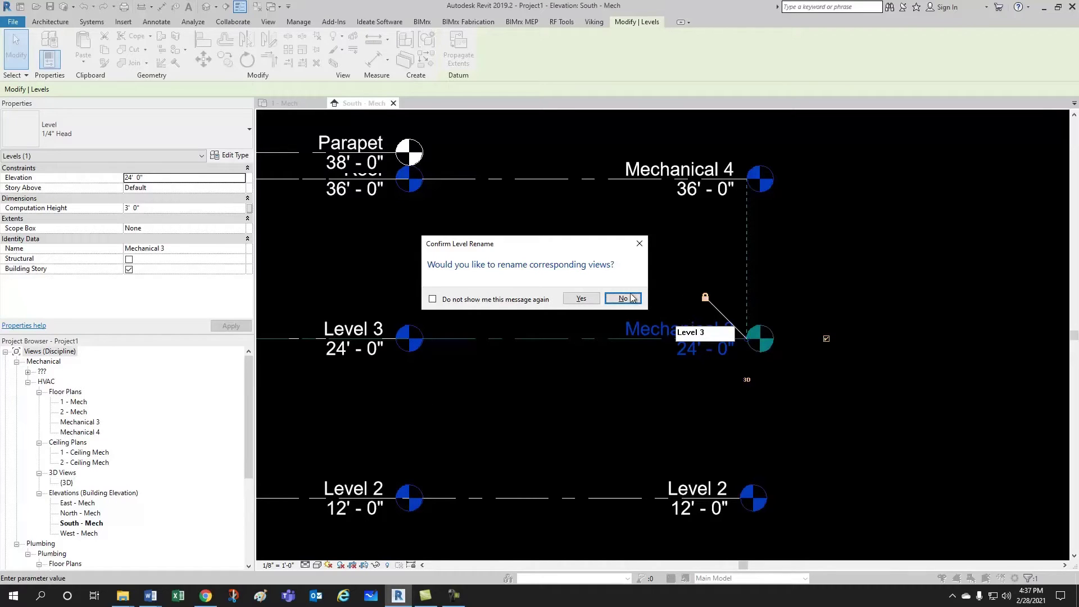
{"action": "left_click", "coordinate": [587, 303]}
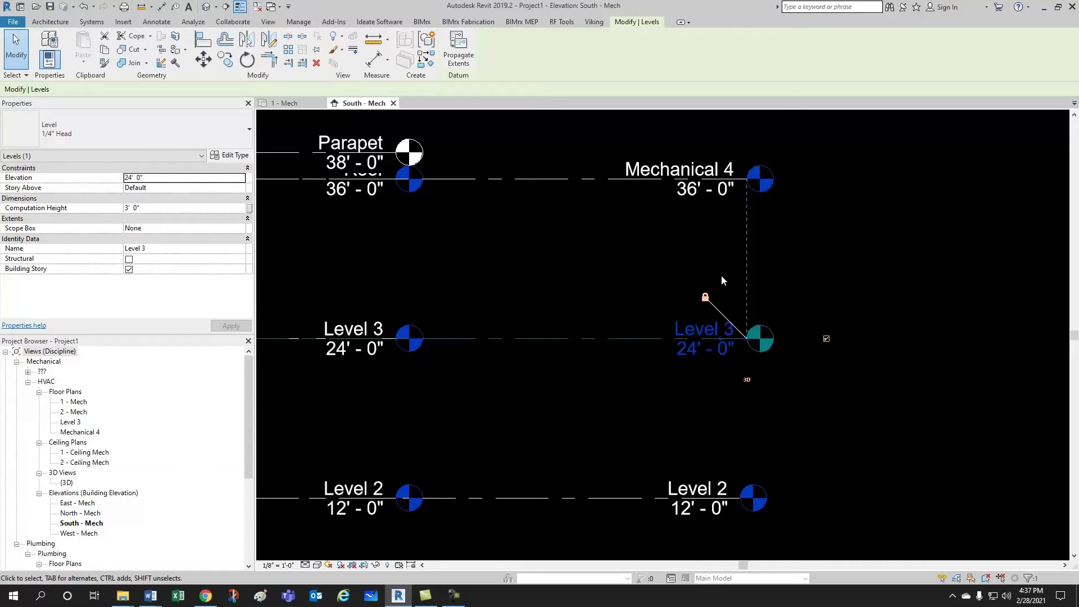
- Rename the Mechanical 4 level at 36'-0" as Level 4, including its corresponding views
{"action": "left_click", "coordinate": [694, 225]}
{"action": "left_click", "coordinate": [659, 167]}
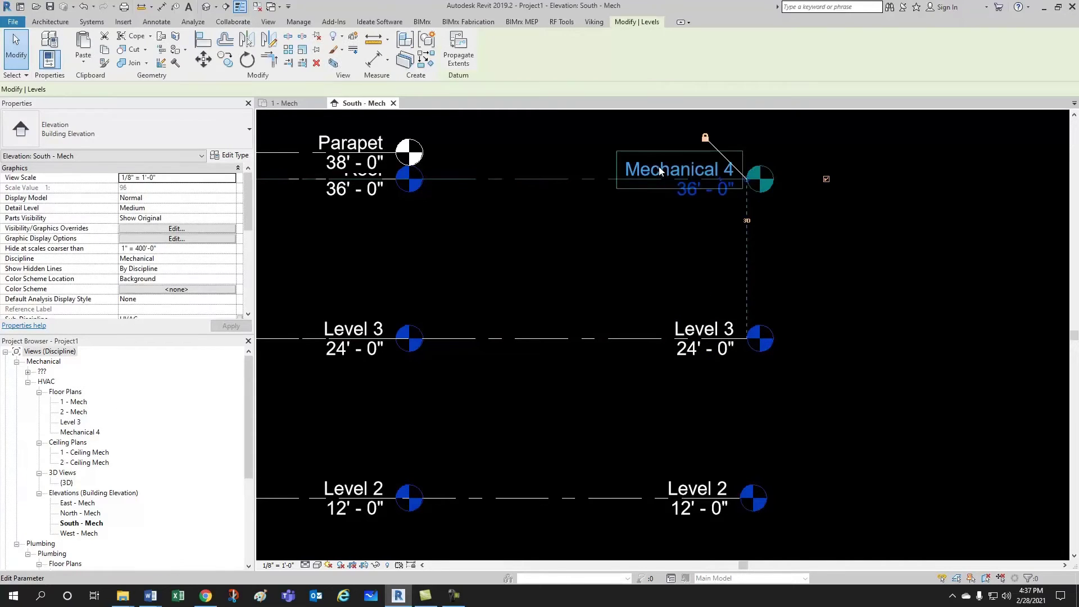
{"action": "left_click", "coordinate": [659, 166]}
{"action": "type", "text": "Level 4"}
{"action": "key", "text": "Return"}
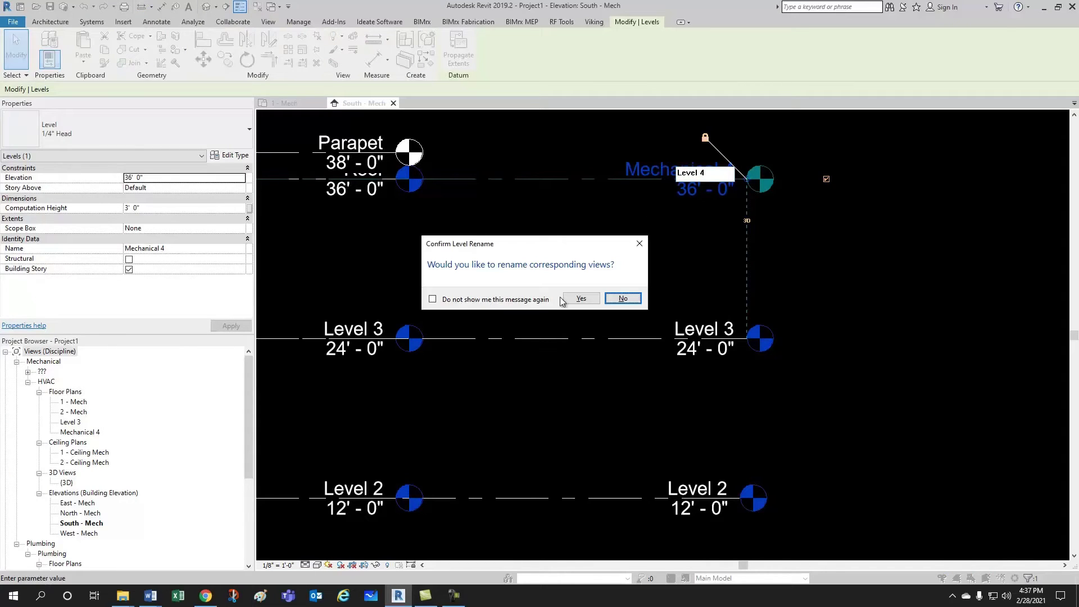
{"action": "left_click", "coordinate": [585, 298]}
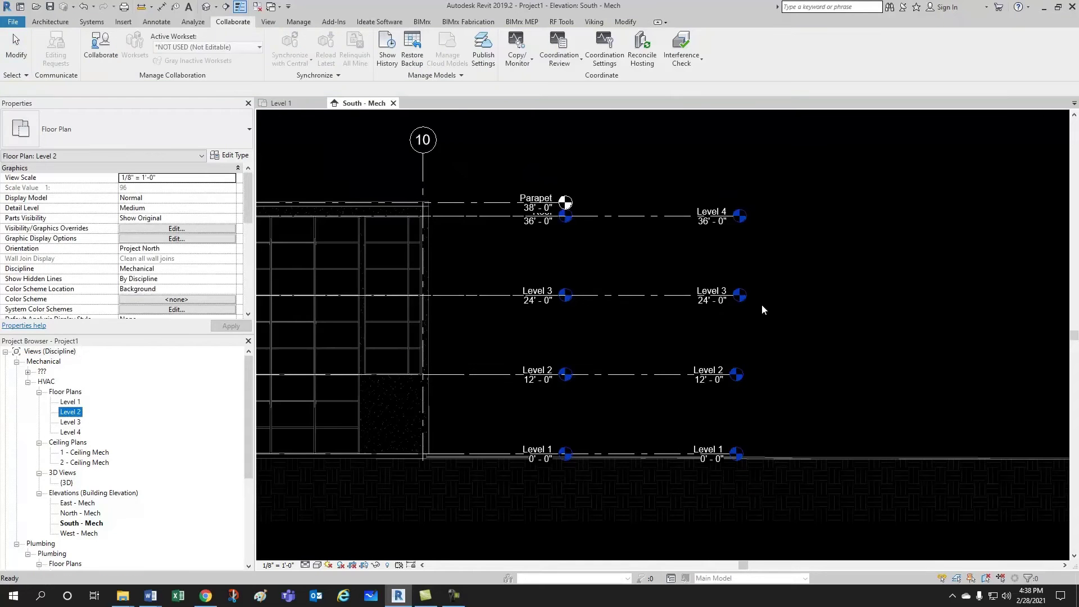
- Start a Copy/Monitor session on the linked architectural model AJS - Arch Link Model 2019.rvt
{"action": "left_click", "coordinate": [800, 329]}
{"action": "scroll", "coordinate": [761, 346], "scroll_direction": "down", "scroll_amount": 1}
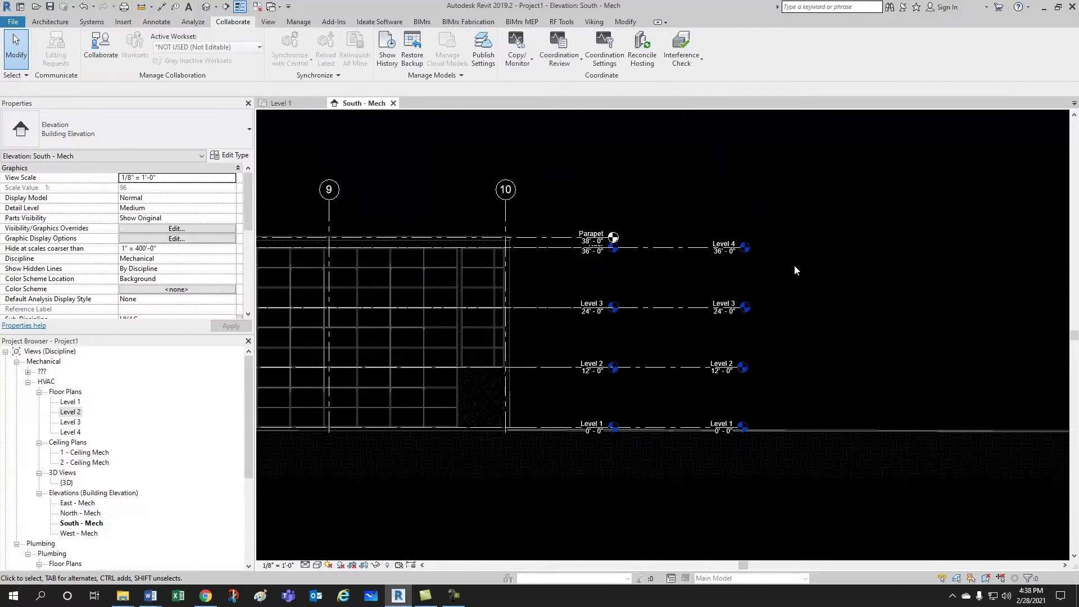
{"action": "scroll", "coordinate": [770, 333], "scroll_direction": "up", "scroll_amount": 3}
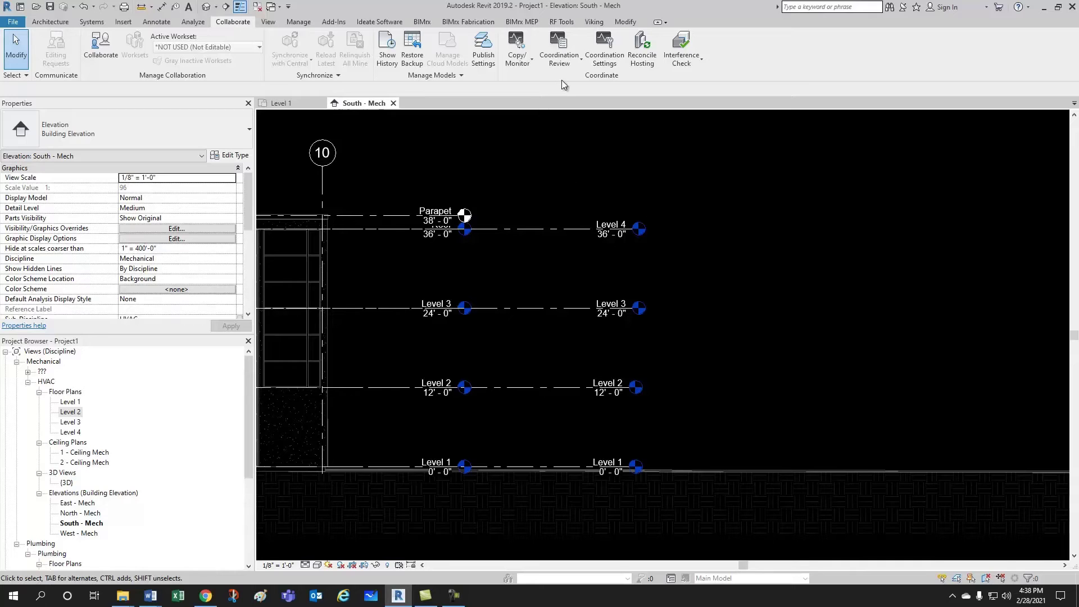
{"action": "left_click", "coordinate": [522, 59]}
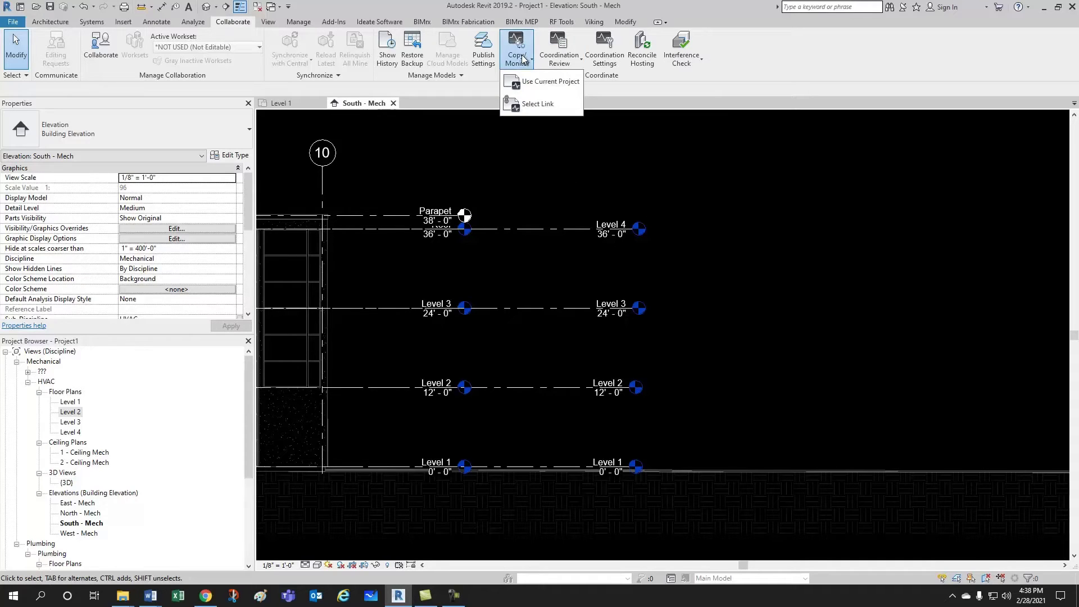
{"action": "left_click", "coordinate": [538, 104]}
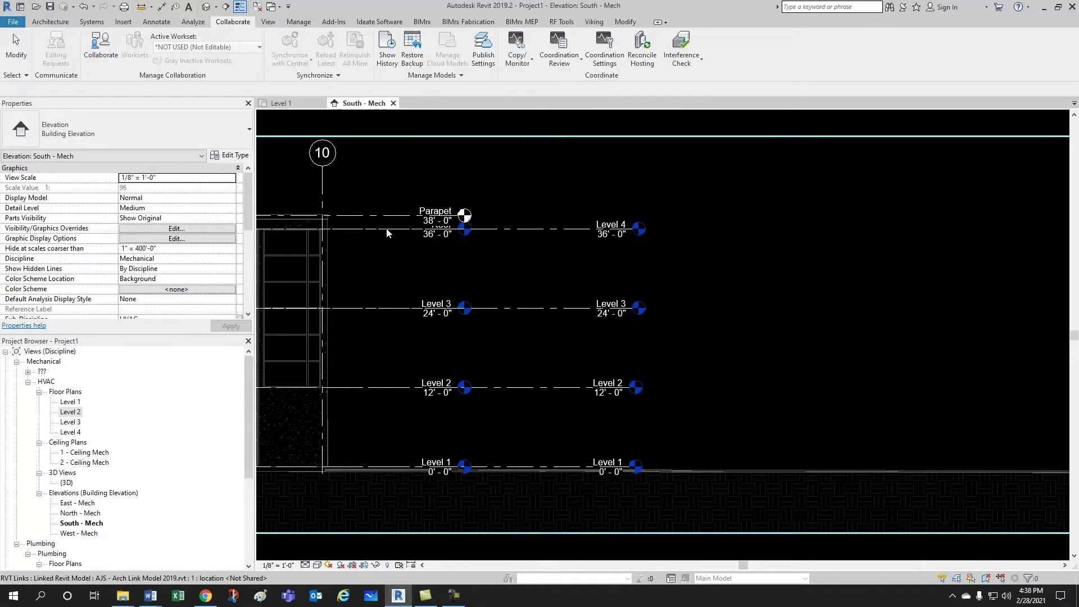
{"action": "middle_click_drag", "start_coordinate": [386, 233], "coordinate": [584, 239]}
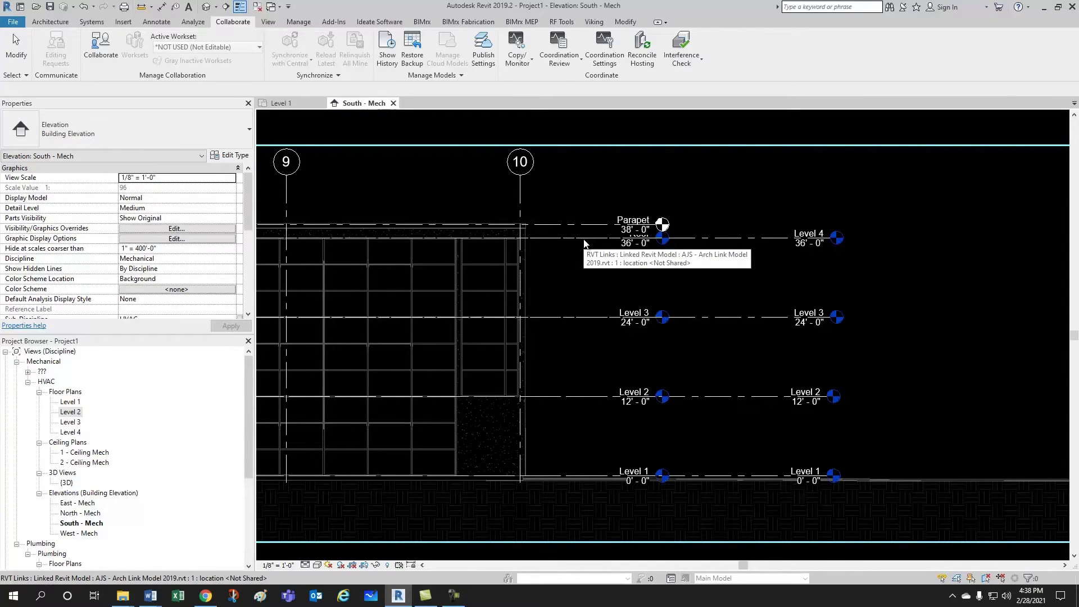
{"action": "left_click", "coordinate": [584, 242]}
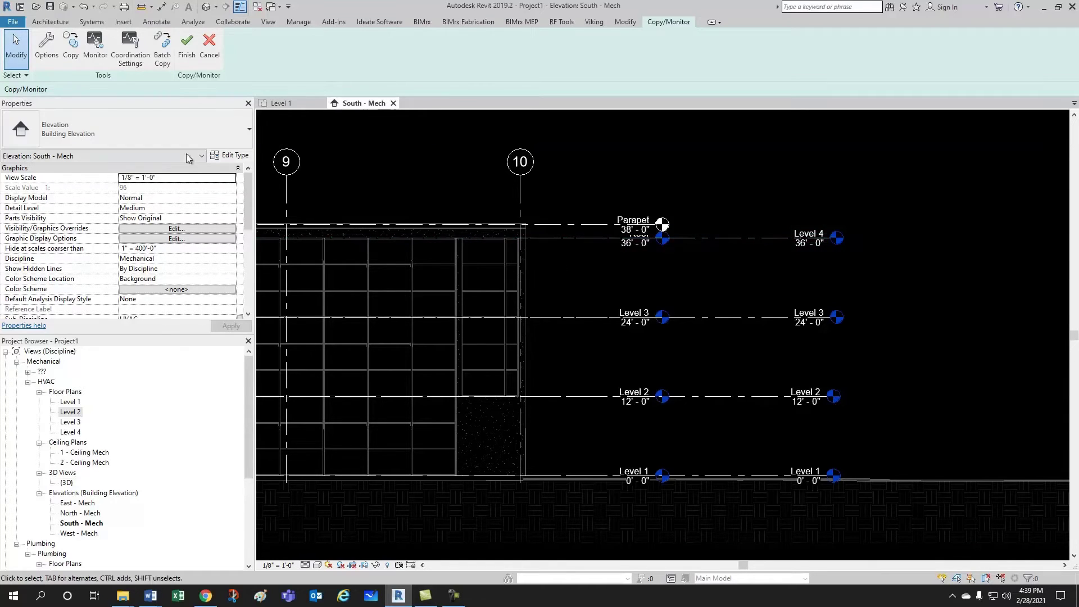
- Monitor project Levels 1, 2, 3 and 4 against the link's Level 1, Level 2, Level 3 and Roof, and finish the session
{"action": "left_click", "coordinate": [99, 48]}
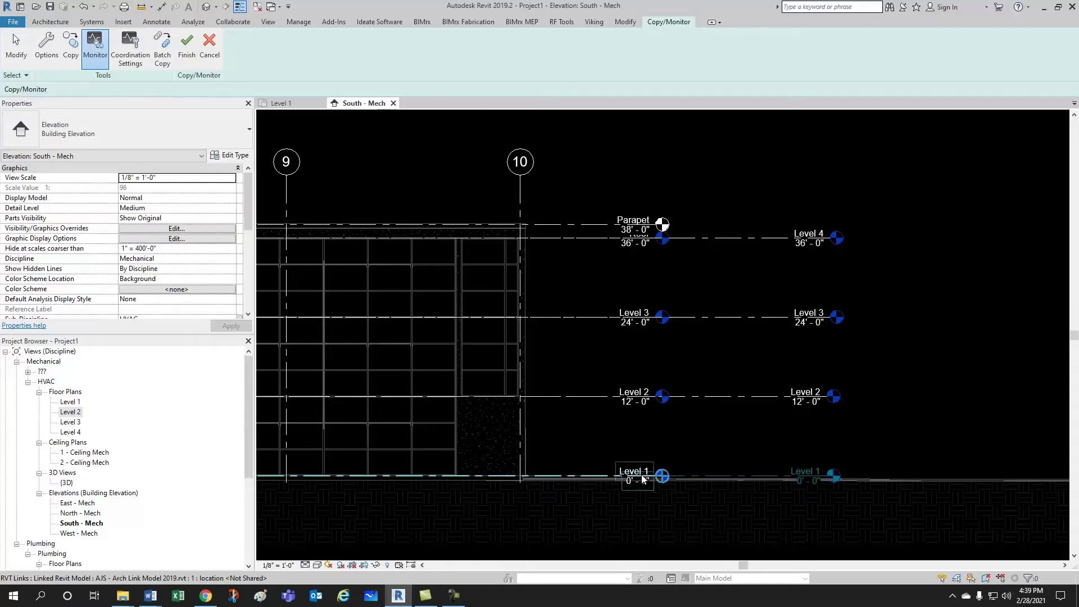
{"action": "left_click", "coordinate": [592, 476]}
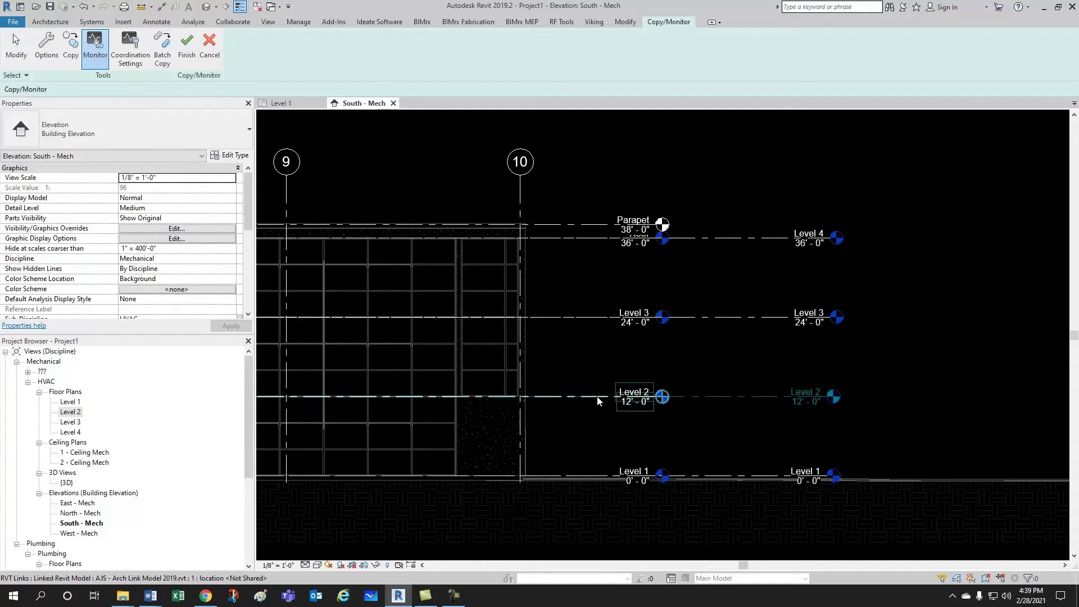
{"action": "left_click", "coordinate": [629, 397]}
{"action": "left_click", "coordinate": [726, 318]}
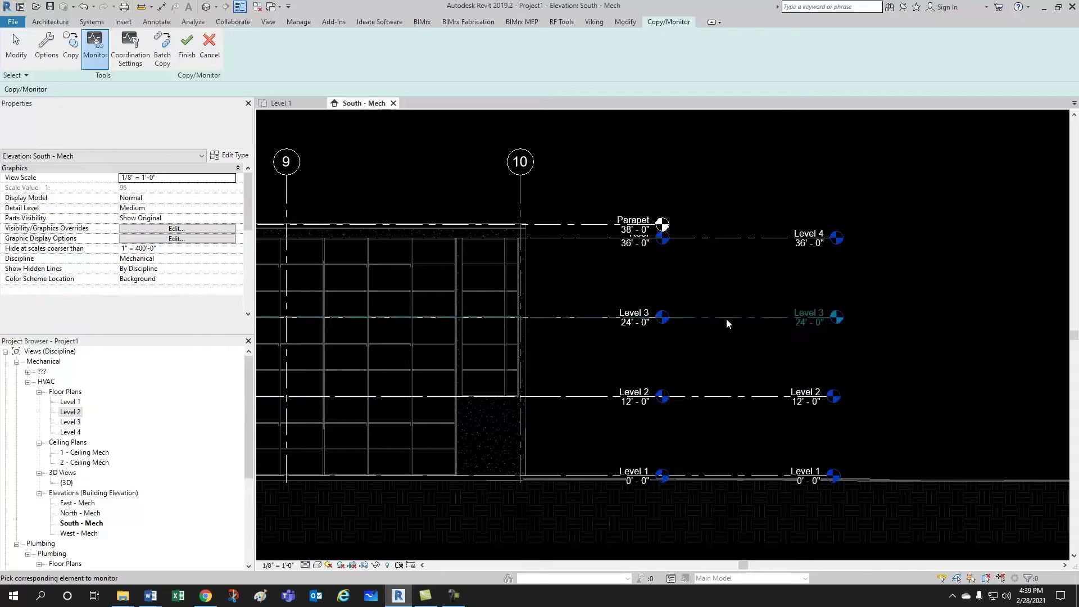
{"action": "left_click", "coordinate": [600, 318]}
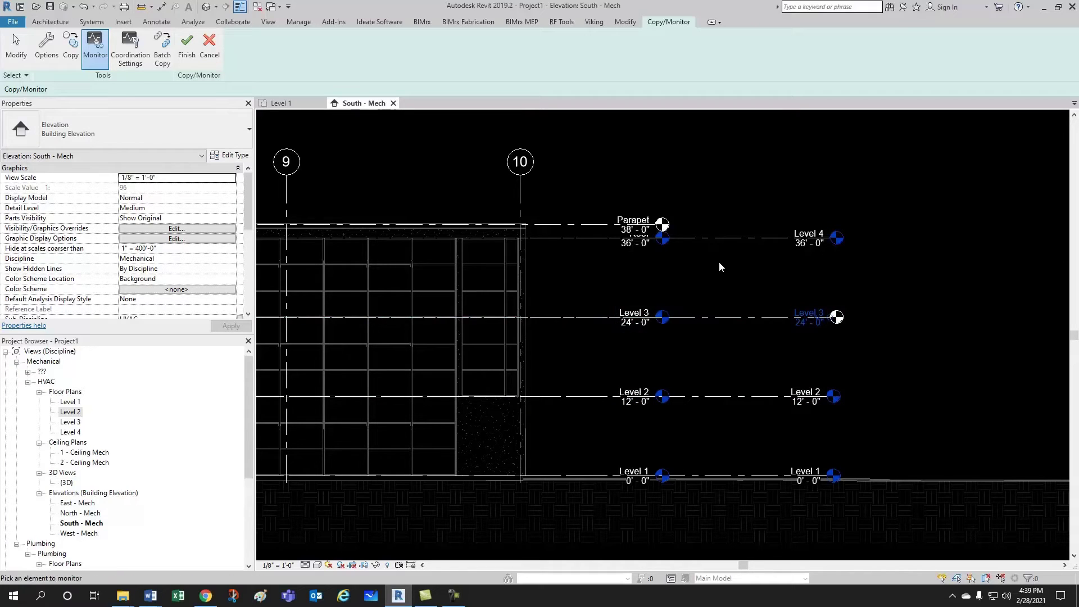
{"action": "left_click", "coordinate": [720, 241]}
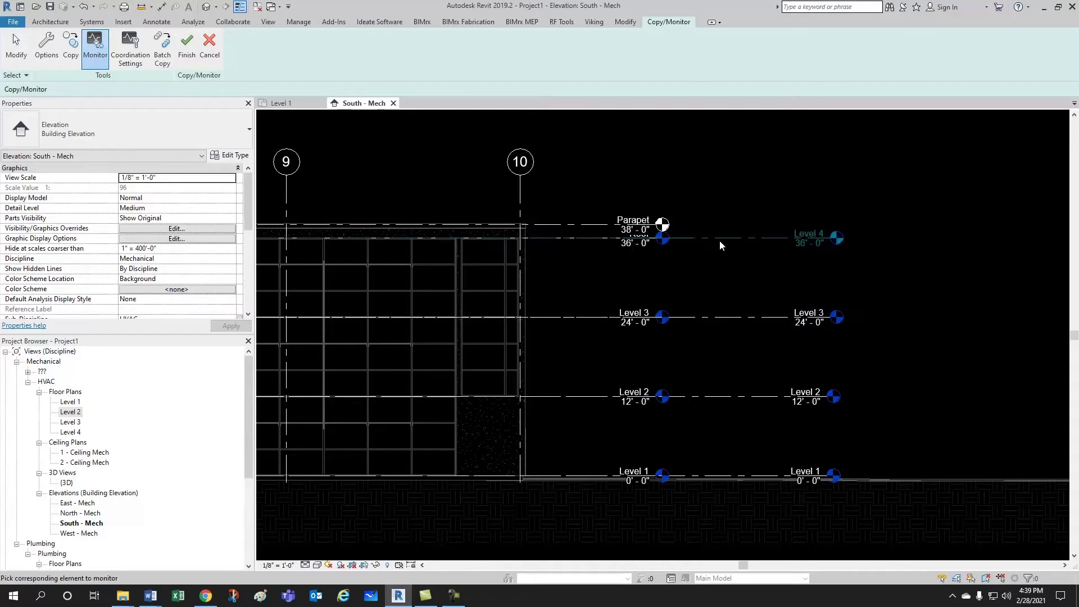
{"action": "left_click", "coordinate": [589, 239]}
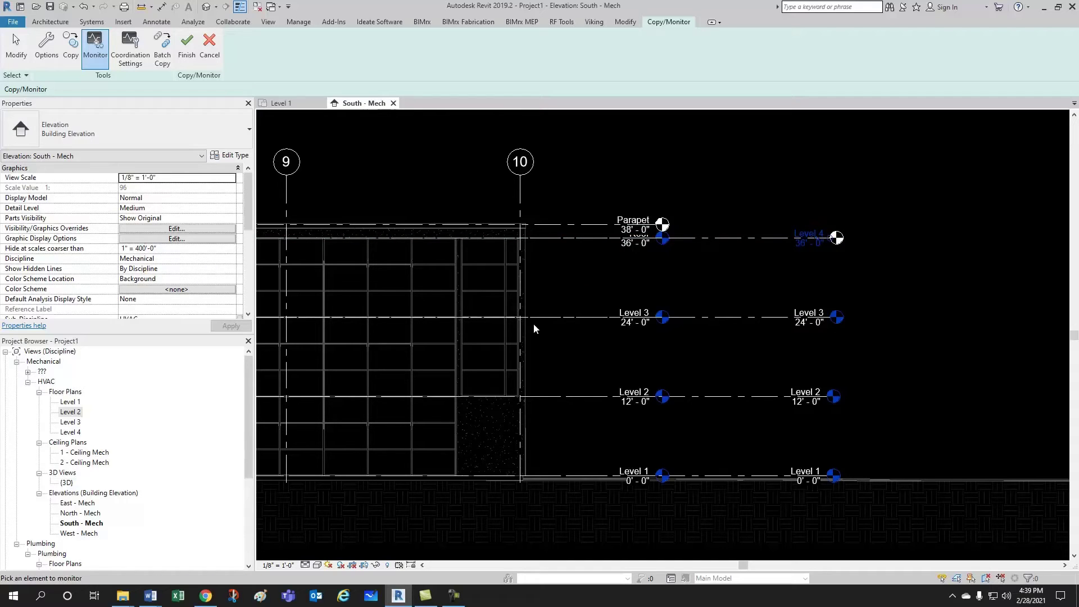
{"action": "left_click", "coordinate": [186, 43]}
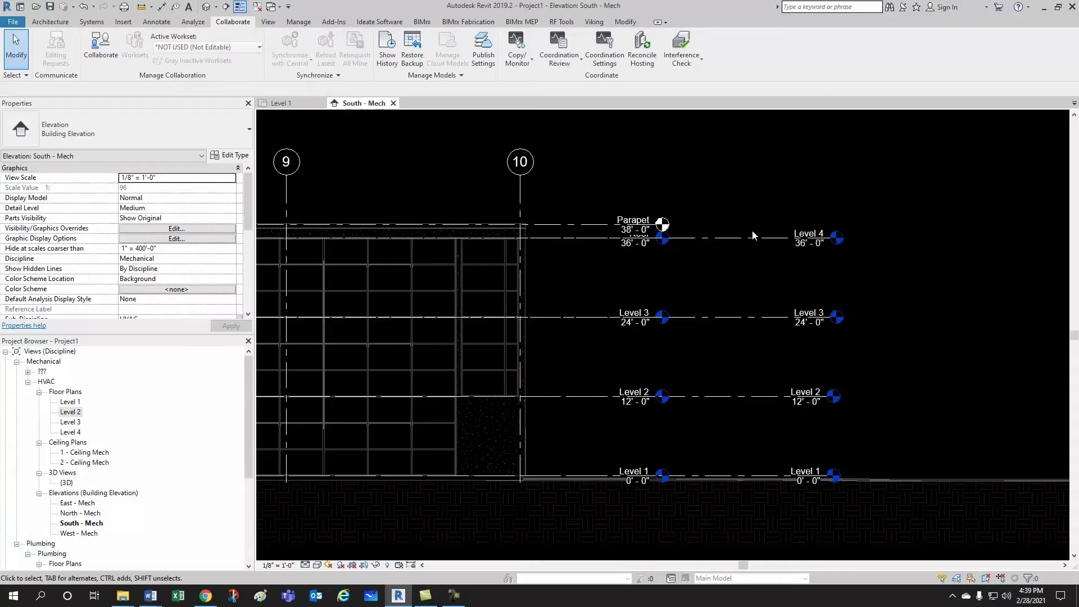
- Examine the project's Level 3 and Level 2 lines in the south elevation for their monitoring symbols
{"action": "scroll", "coordinate": [764, 255], "scroll_direction": "down", "scroll_amount": 3}
{"action": "left_click", "coordinate": [743, 292]}
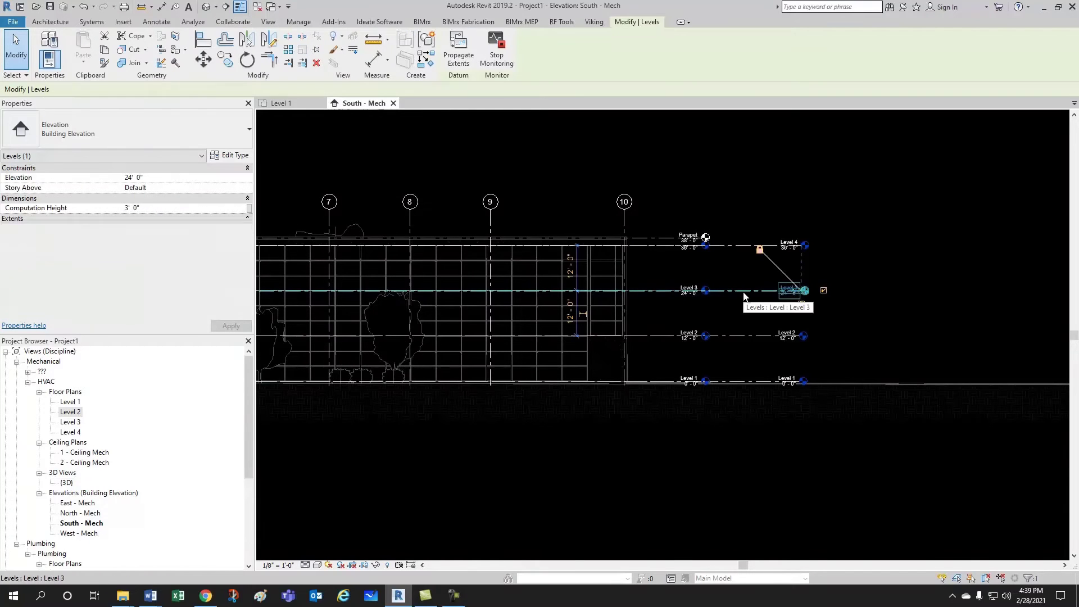
{"action": "scroll", "coordinate": [744, 295], "scroll_direction": "down", "scroll_amount": 2}
{"action": "scroll", "coordinate": [409, 289], "scroll_direction": "up", "scroll_amount": 1}
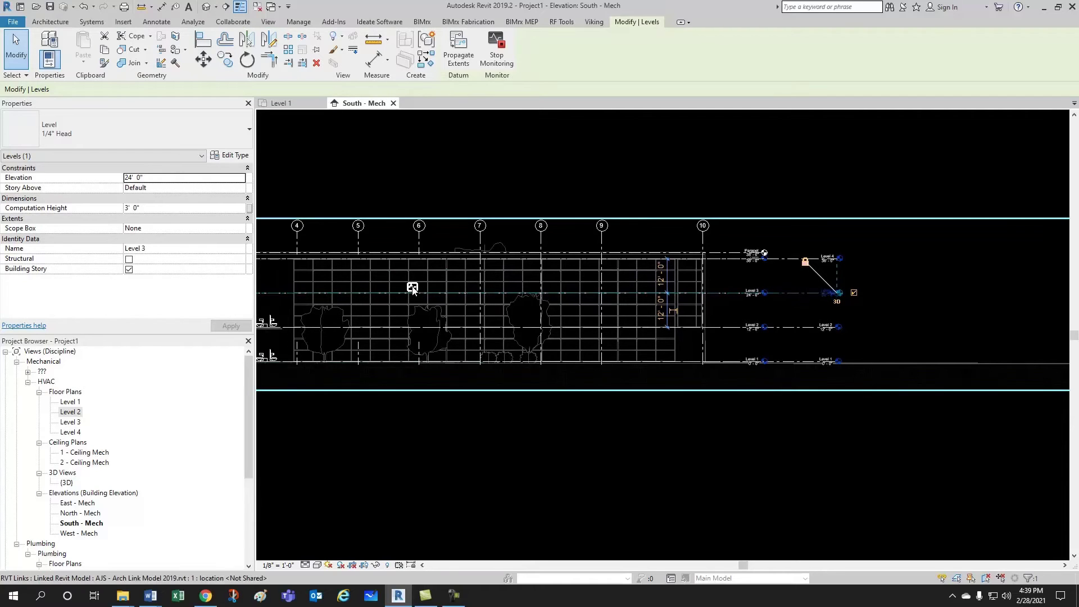
{"action": "left_click", "coordinate": [710, 336]}
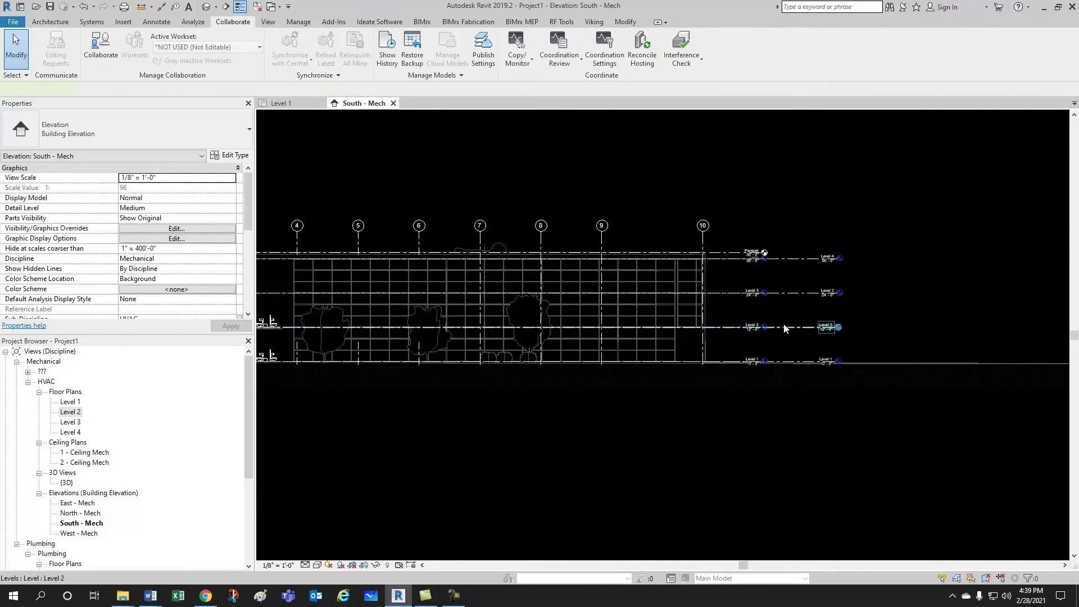
{"action": "left_click", "coordinate": [502, 327]}
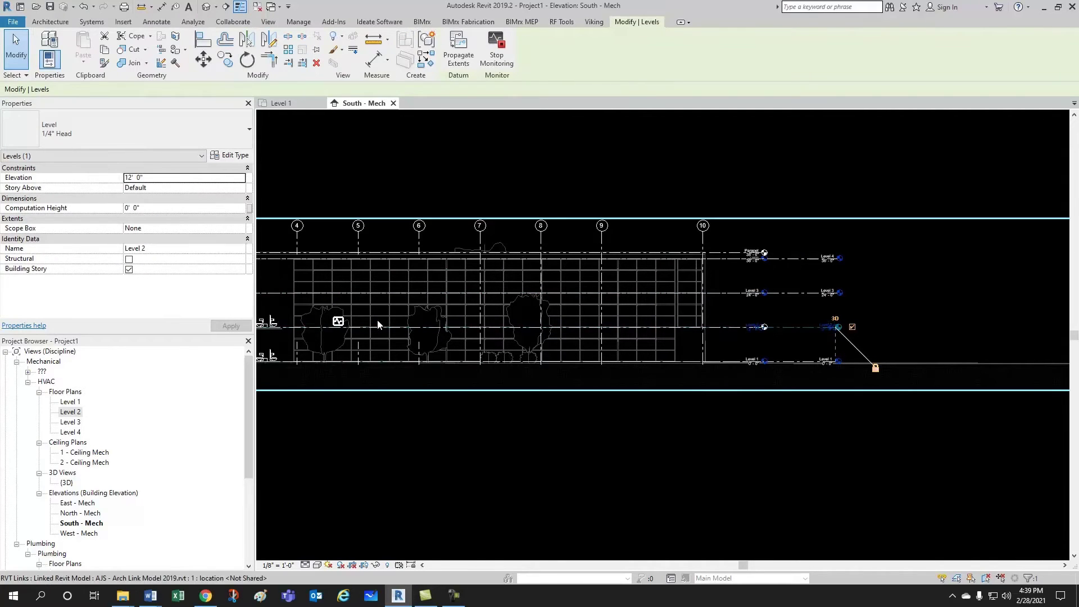
{"action": "key", "text": "Escape"}
{"action": "scroll", "coordinate": [714, 329], "scroll_direction": "up", "scroll_amount": 5}
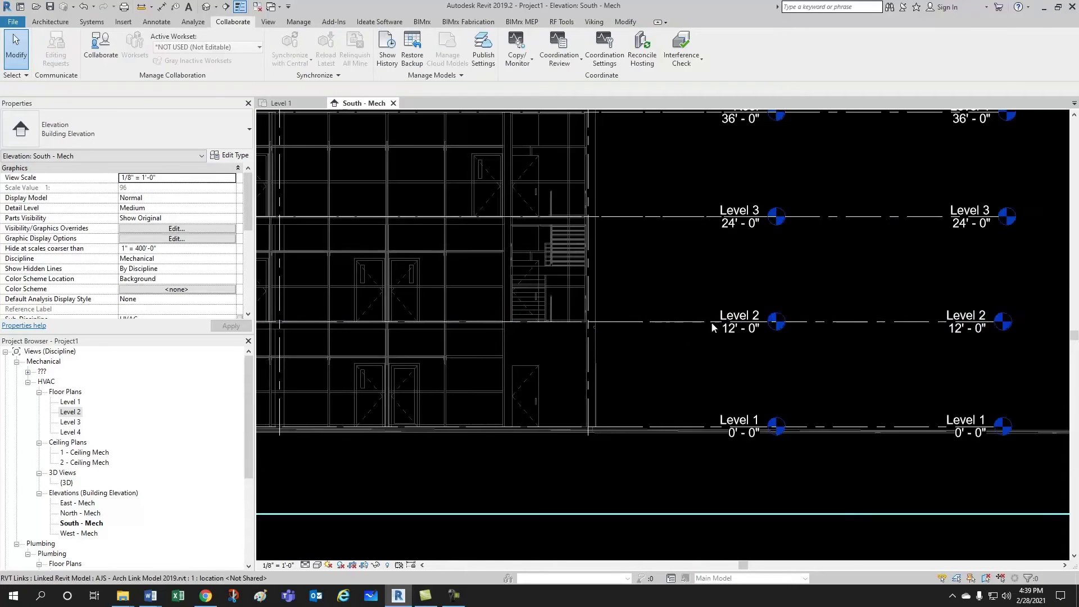
{"action": "scroll", "coordinate": [699, 344], "scroll_direction": "down", "scroll_amount": 5}
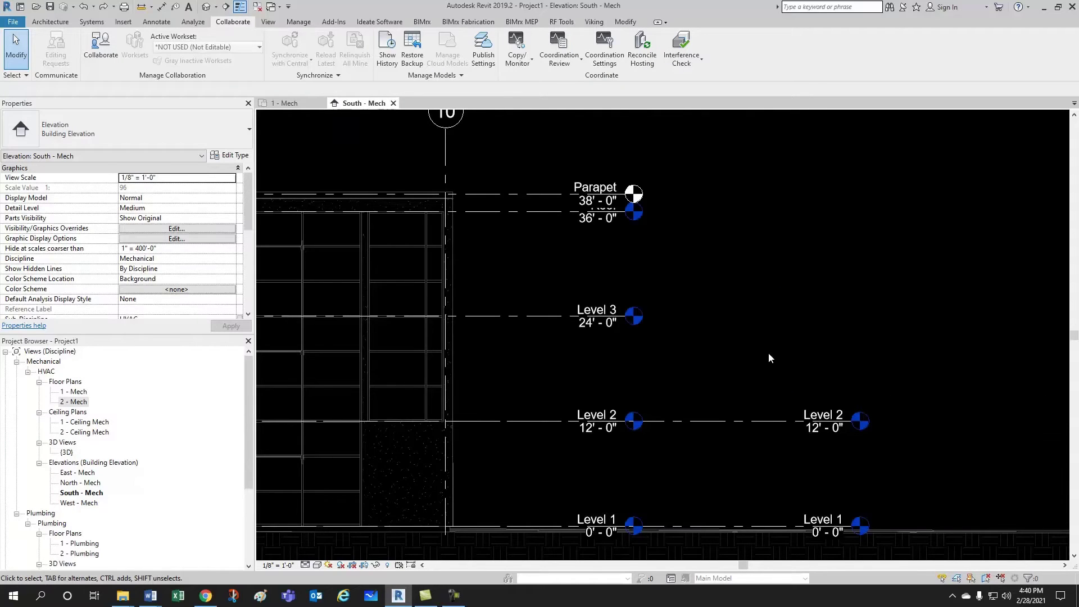
- Start Copy/Monitor on the linked architectural model from the south elevation, dismissing the save reminder without saving
{"action": "scroll", "coordinate": [769, 357], "scroll_direction": "down", "scroll_amount": 3}
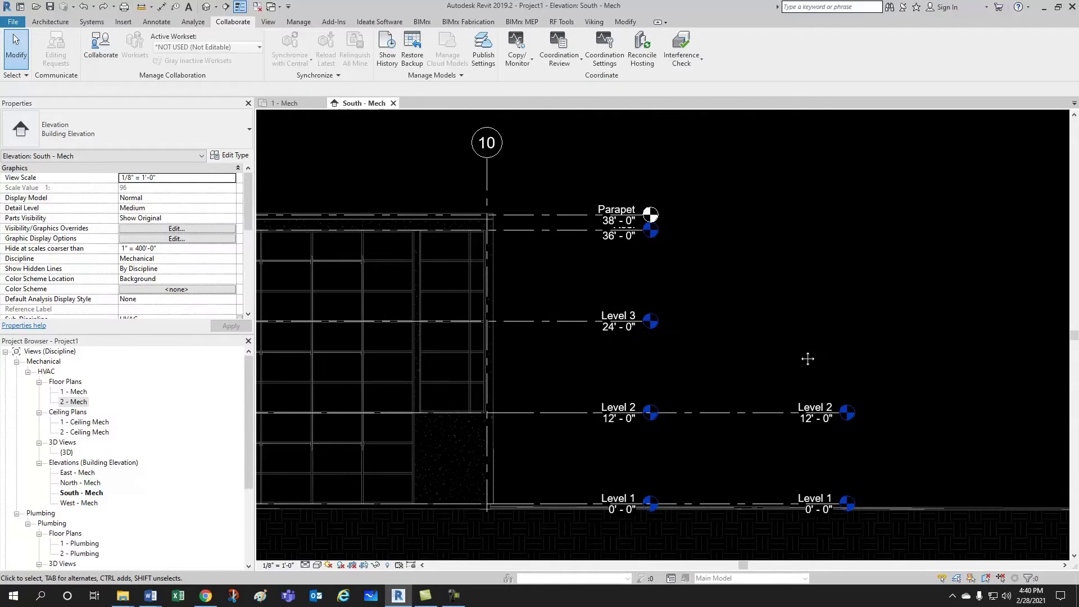
{"action": "mouse_move", "coordinate": [671, 363]}
{"action": "middle_mouse_down"}
{"action": "mouse_move", "coordinate": [684, 375]}
{"action": "mouse_move", "coordinate": [674, 366]}
{"action": "middle_mouse_up"}
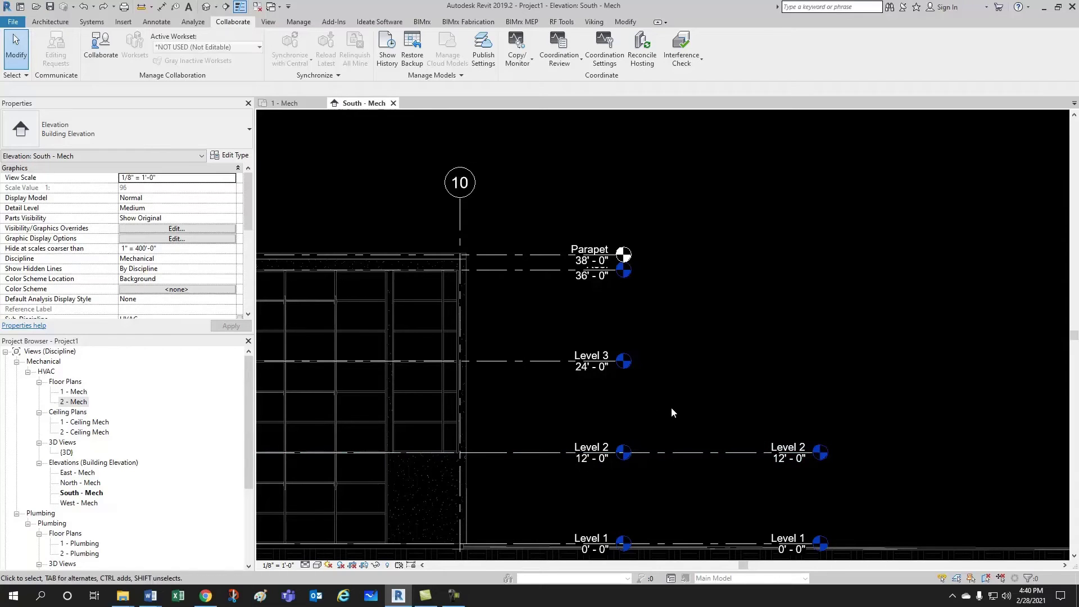
{"action": "scroll", "coordinate": [672, 414], "scroll_direction": "up", "scroll_amount": 1}
{"action": "scroll", "coordinate": [697, 374], "scroll_direction": "down", "scroll_amount": 1}
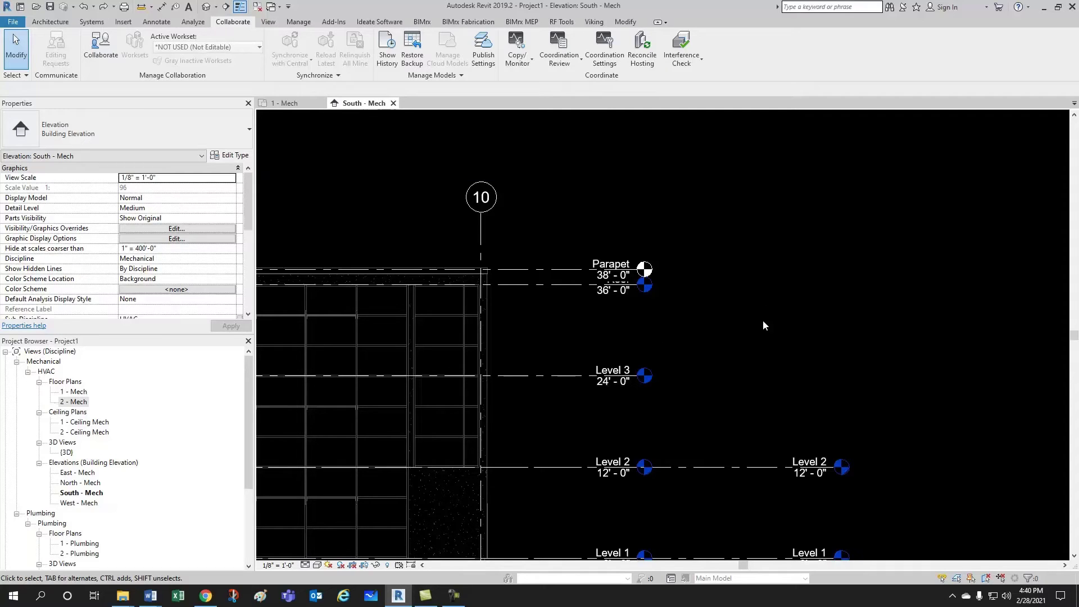
{"action": "left_click", "coordinate": [527, 60]}
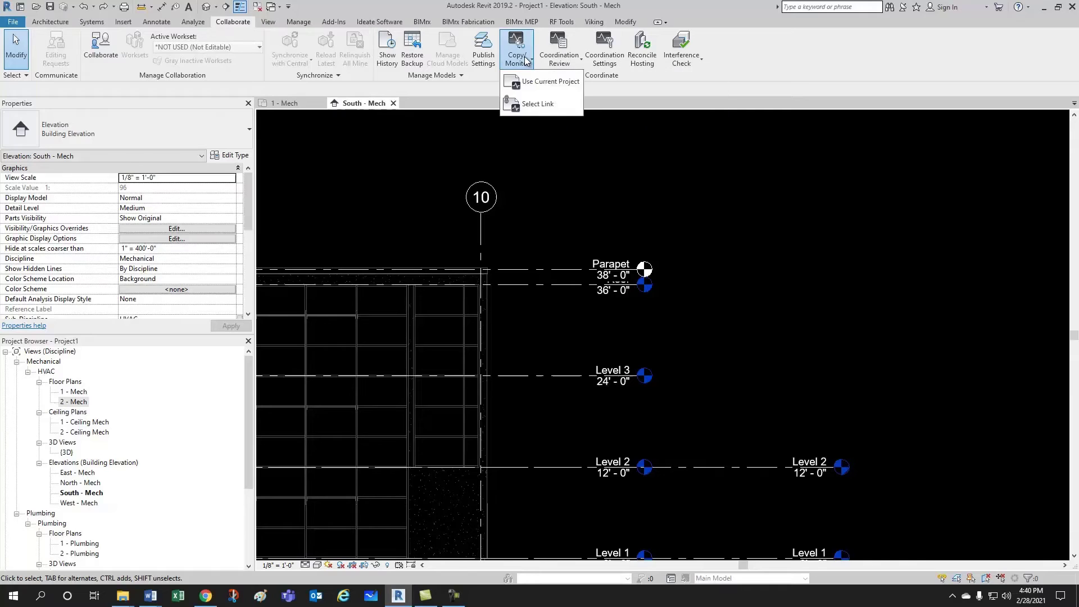
{"action": "left_click", "coordinate": [542, 105]}
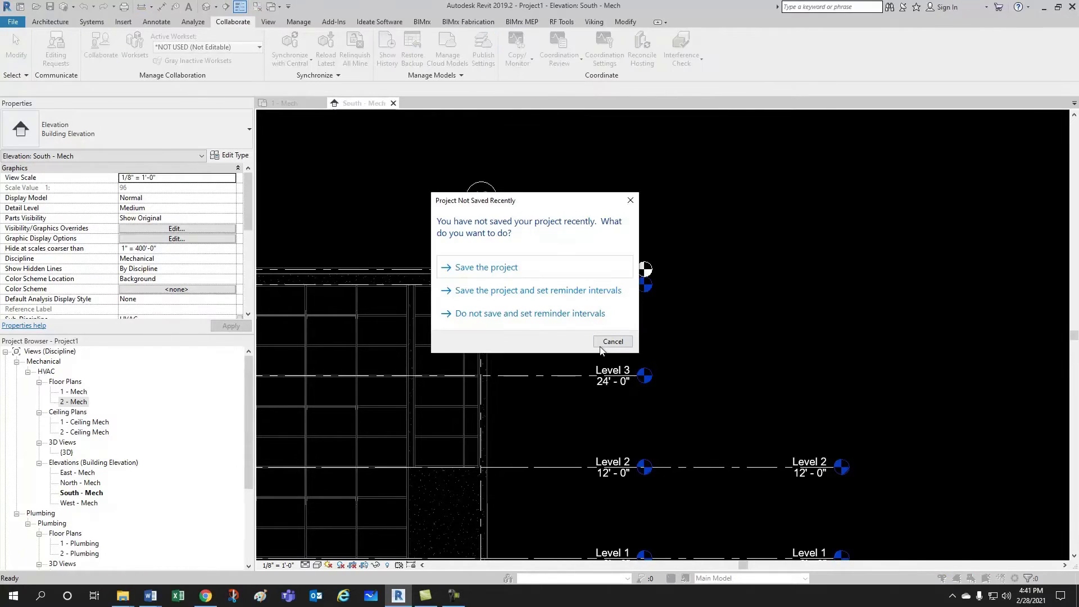
{"action": "left_click", "coordinate": [613, 341]}
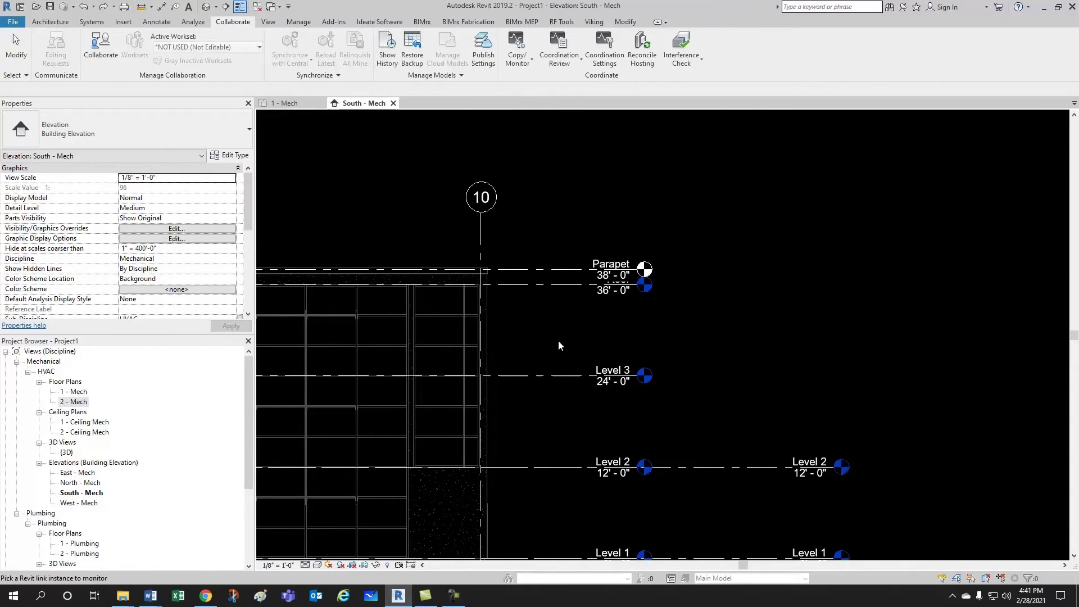
{"action": "left_click", "coordinate": [558, 377]}
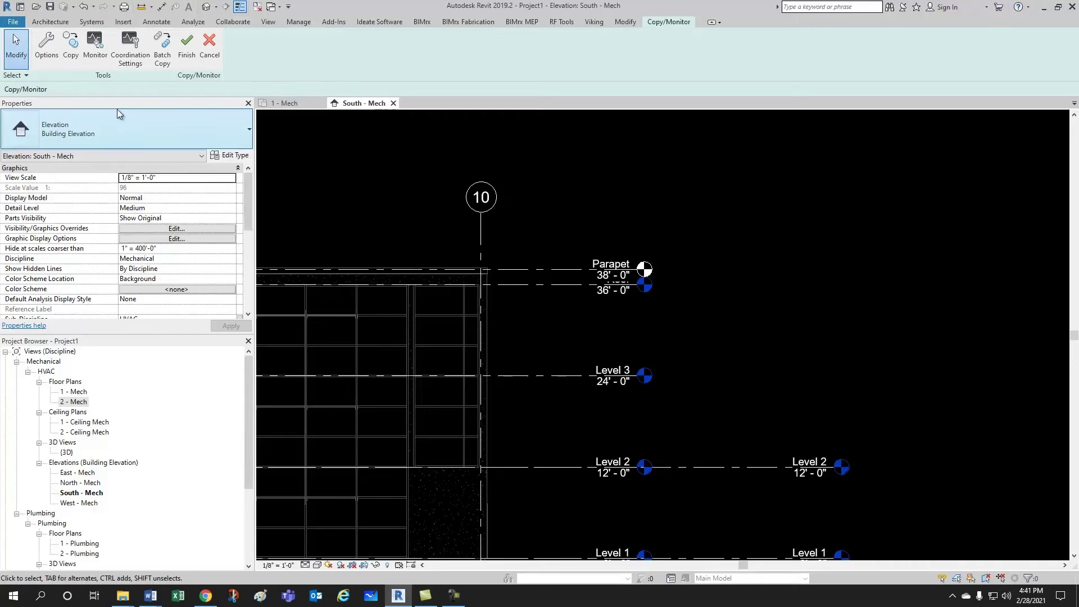
- Copy the link's Level 3 at 24'-0" and Roof at 36'-0" into the project together using the Multiple option, and dismiss the family-name warning
{"action": "left_click", "coordinate": [71, 48]}
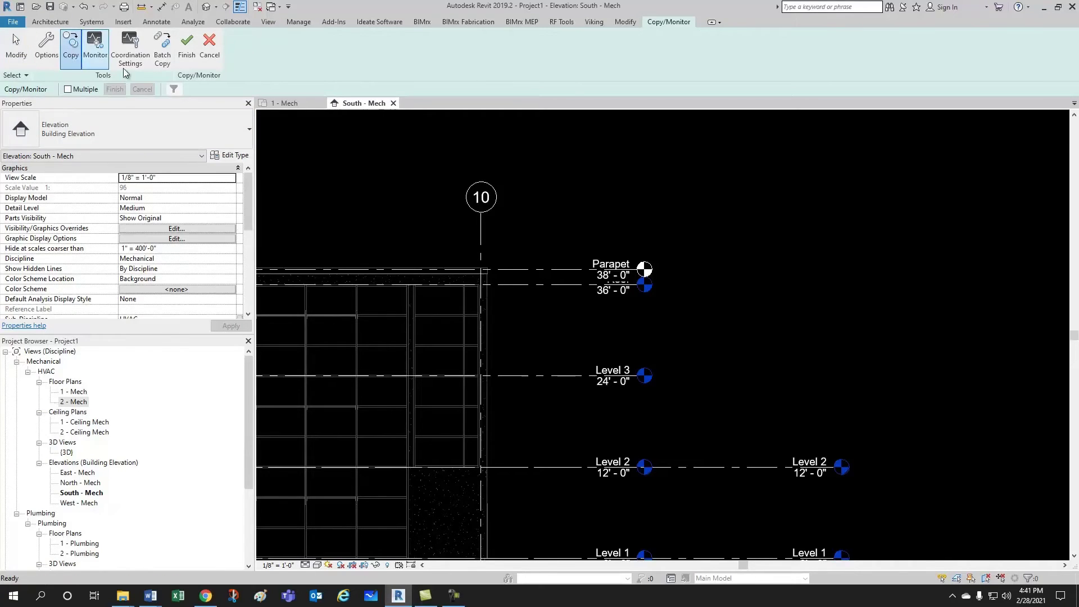
{"action": "left_click", "coordinate": [67, 90]}
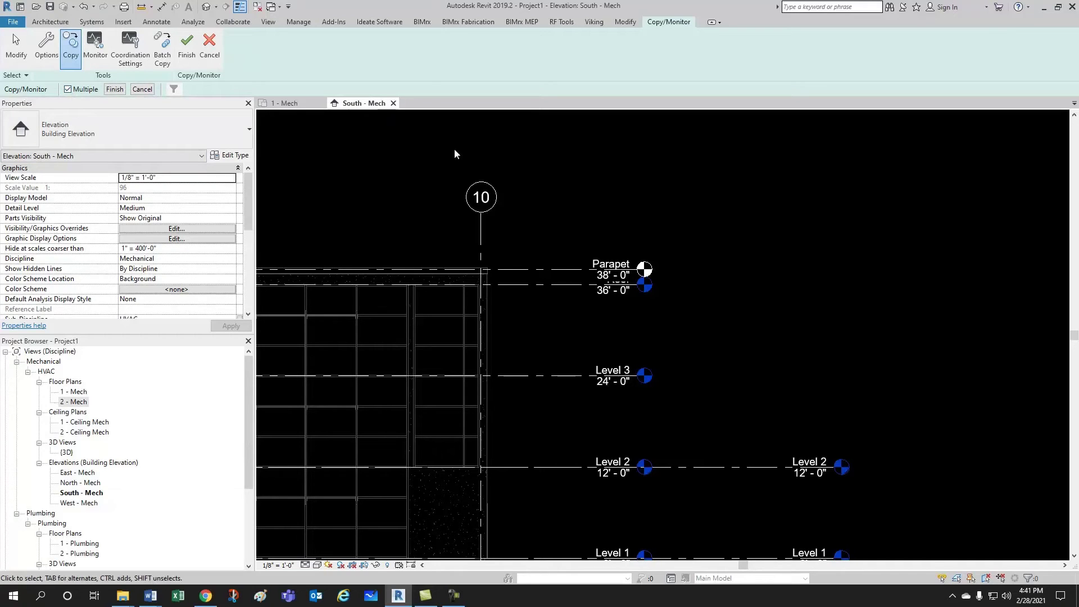
{"action": "left_click", "coordinate": [567, 376]}
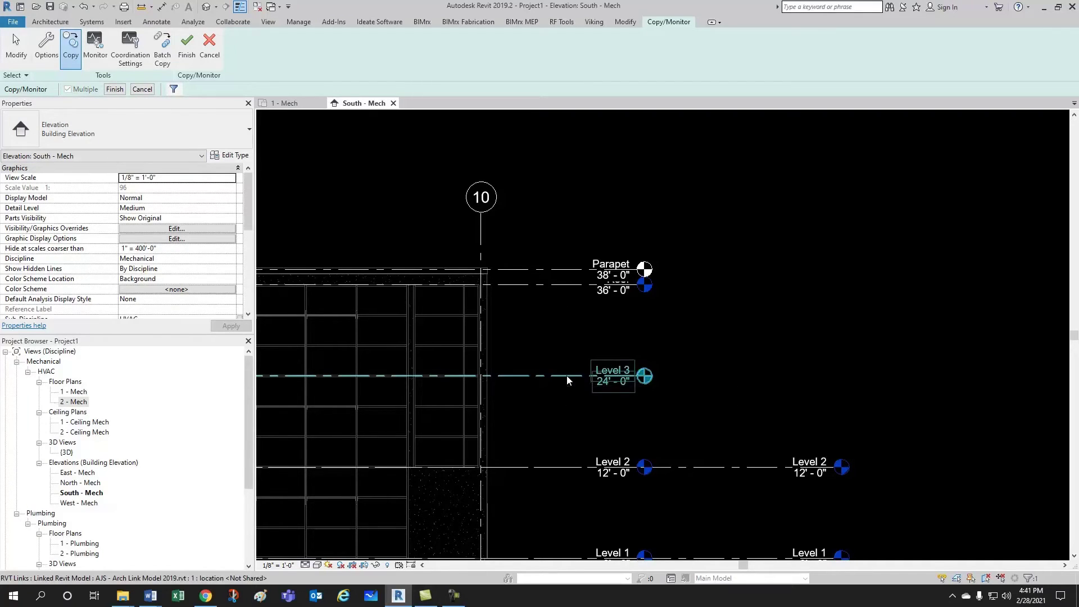
{"action": "left_click", "coordinate": [576, 287]}
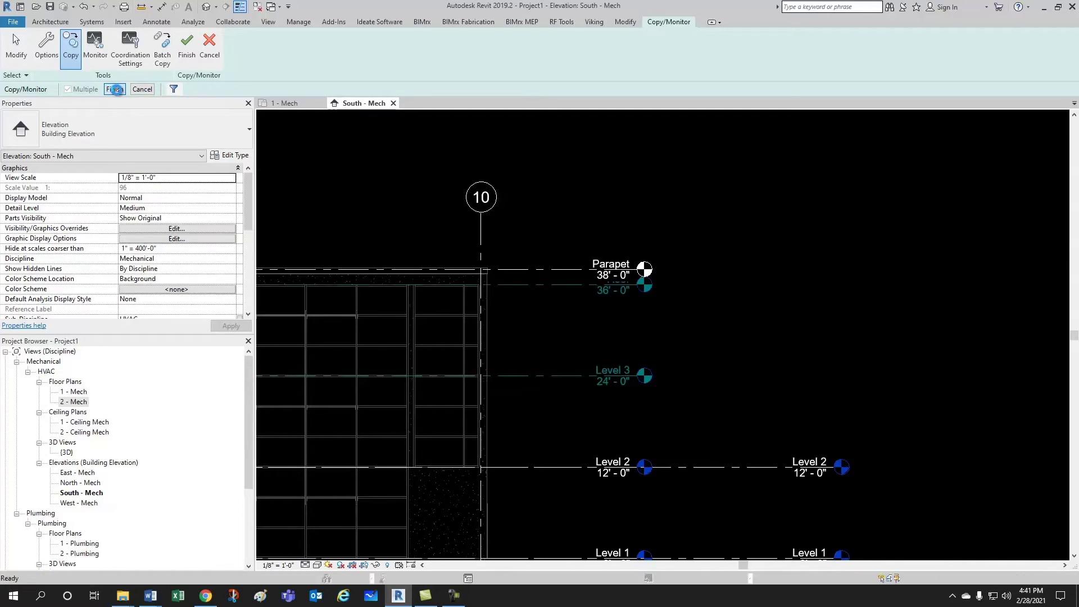
{"action": "left_click", "coordinate": [116, 90]}
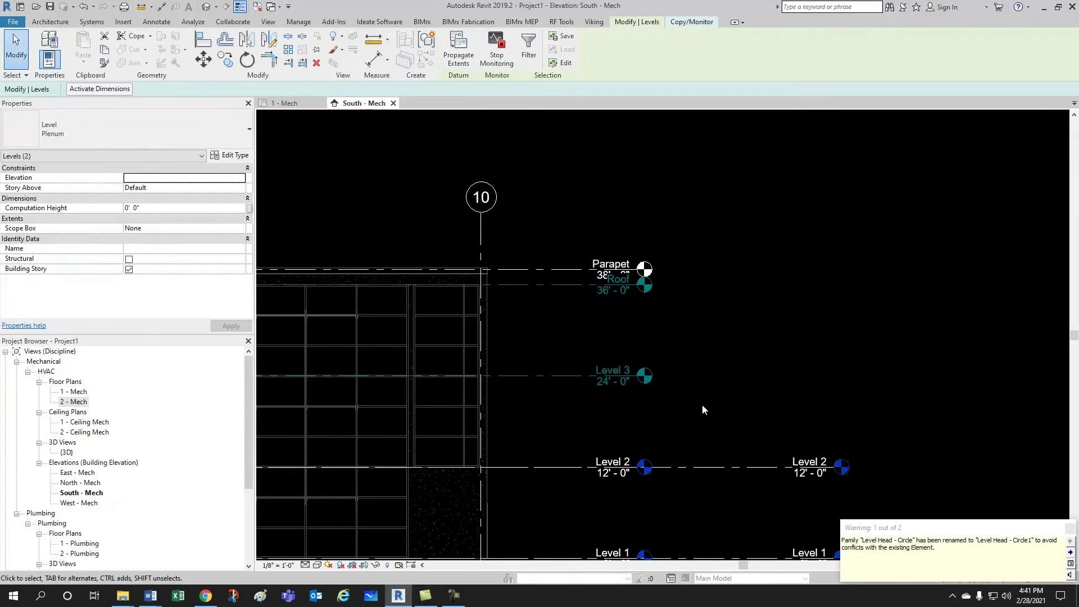
{"action": "left_click", "coordinate": [1070, 528]}
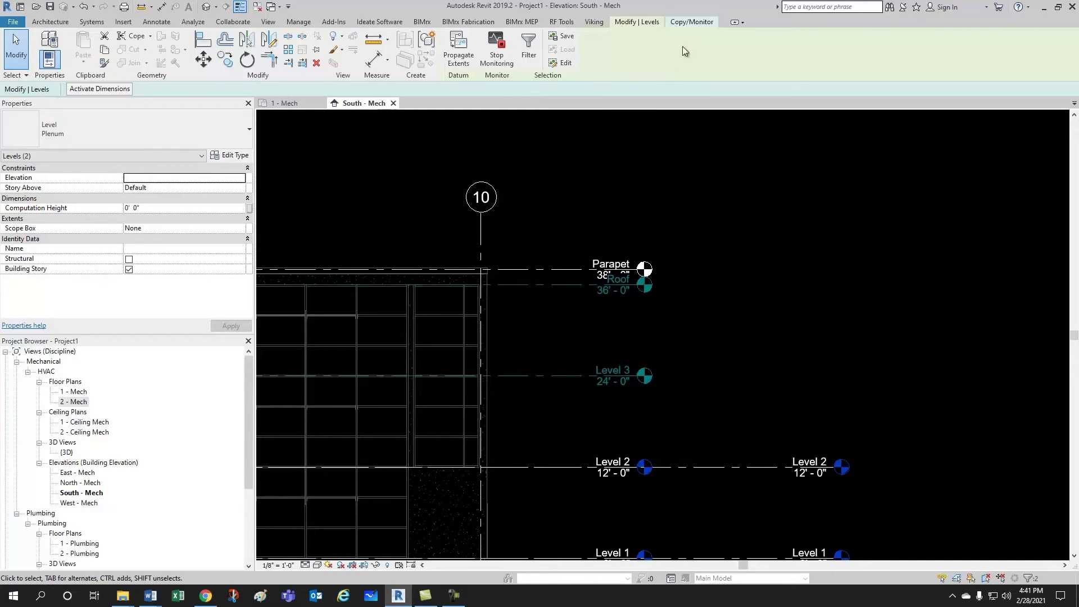
- Monitor the project's Level 1 and Level 2 against the link's matching levels, and finish the Copy/Monitor session
{"action": "left_click", "coordinate": [690, 23]}
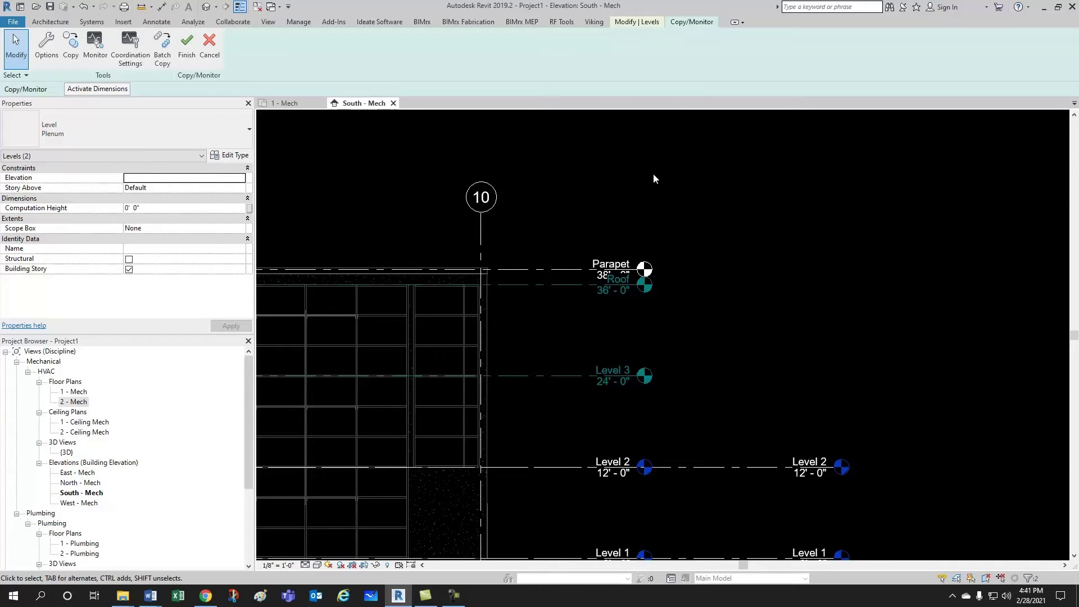
{"action": "scroll", "coordinate": [689, 285], "scroll_direction": "down", "scroll_amount": 2}
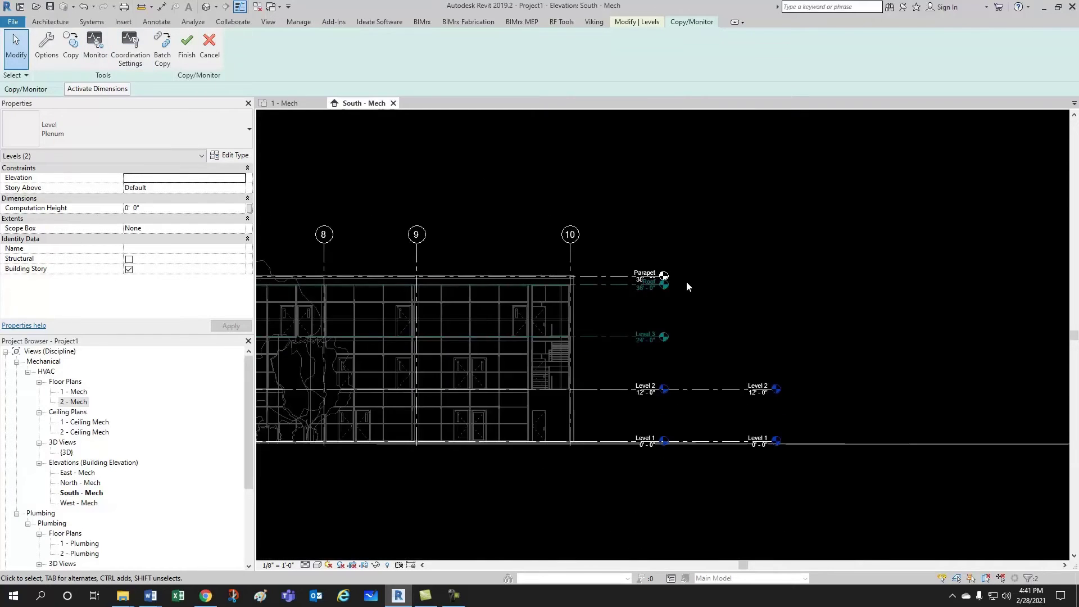
{"action": "scroll", "coordinate": [687, 281], "scroll_direction": "down", "scroll_amount": 1}
{"action": "scroll", "coordinate": [569, 291], "scroll_direction": "up", "scroll_amount": 3}
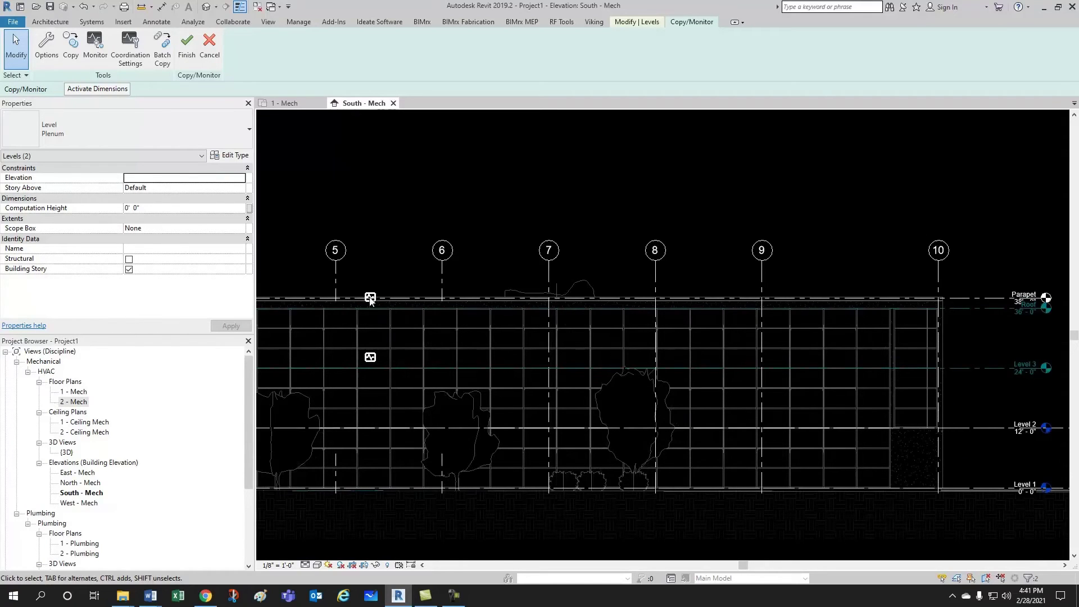
{"action": "scroll", "coordinate": [366, 313], "scroll_direction": "down", "scroll_amount": 2}
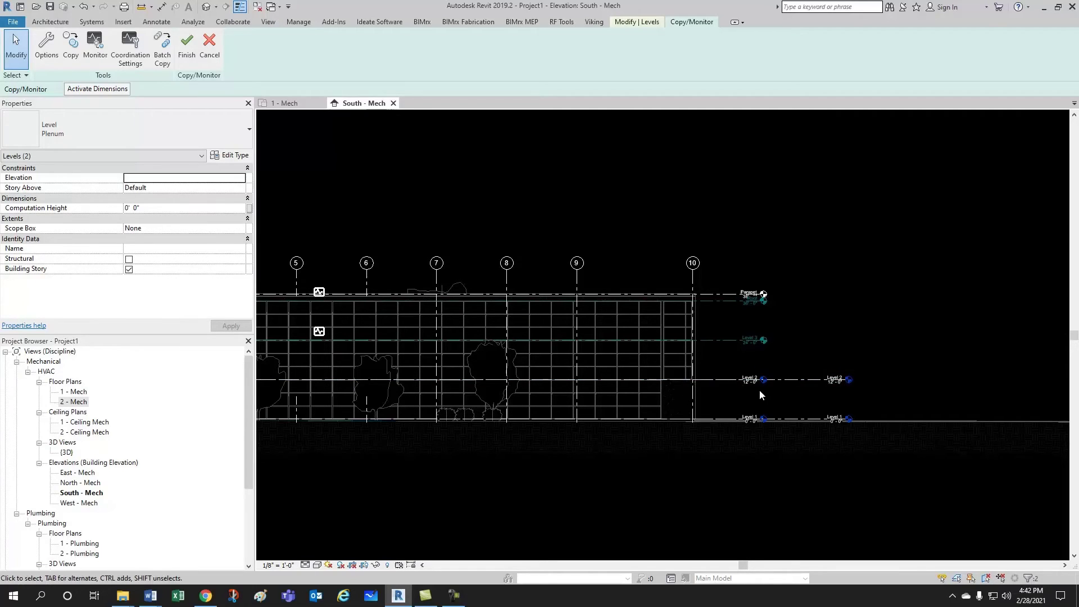
{"action": "left_click", "coordinate": [94, 51]}
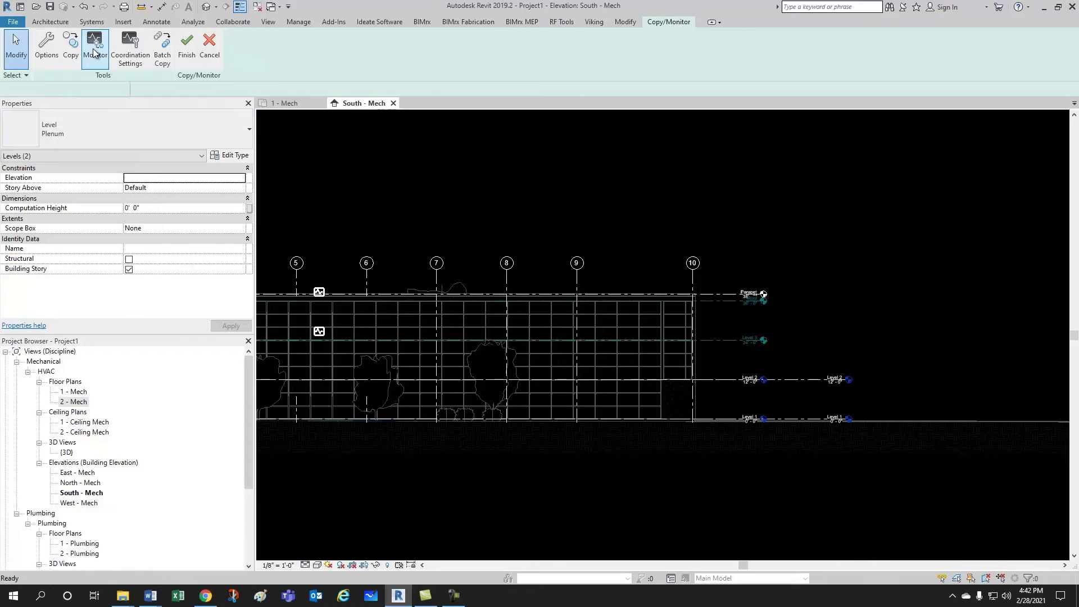
{"action": "scroll", "coordinate": [787, 393], "scroll_direction": "up", "scroll_amount": 3}
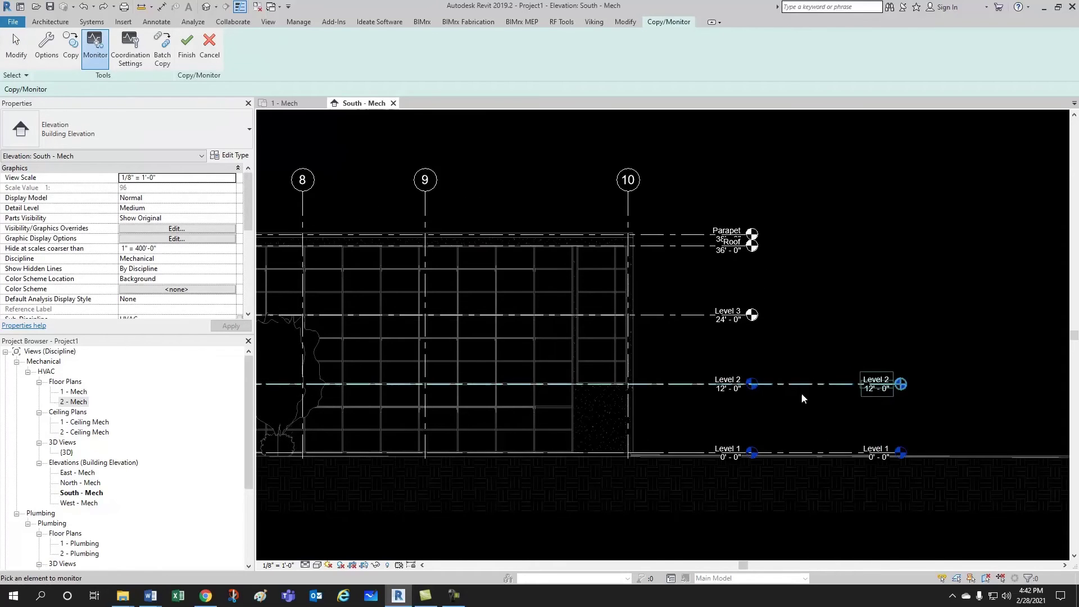
{"action": "left_click", "coordinate": [805, 454]}
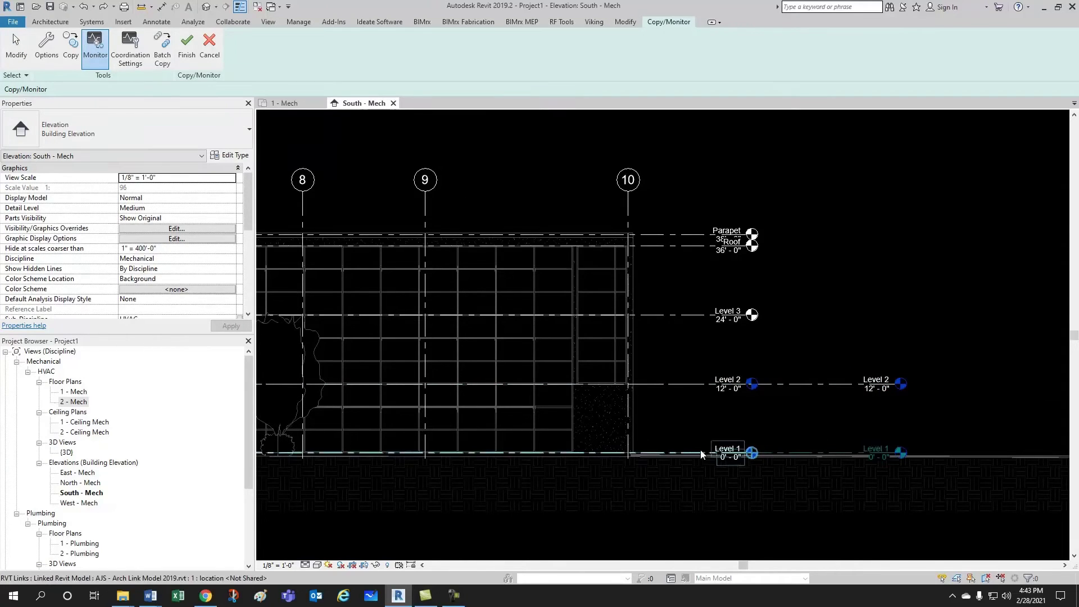
{"action": "left_click", "coordinate": [687, 457]}
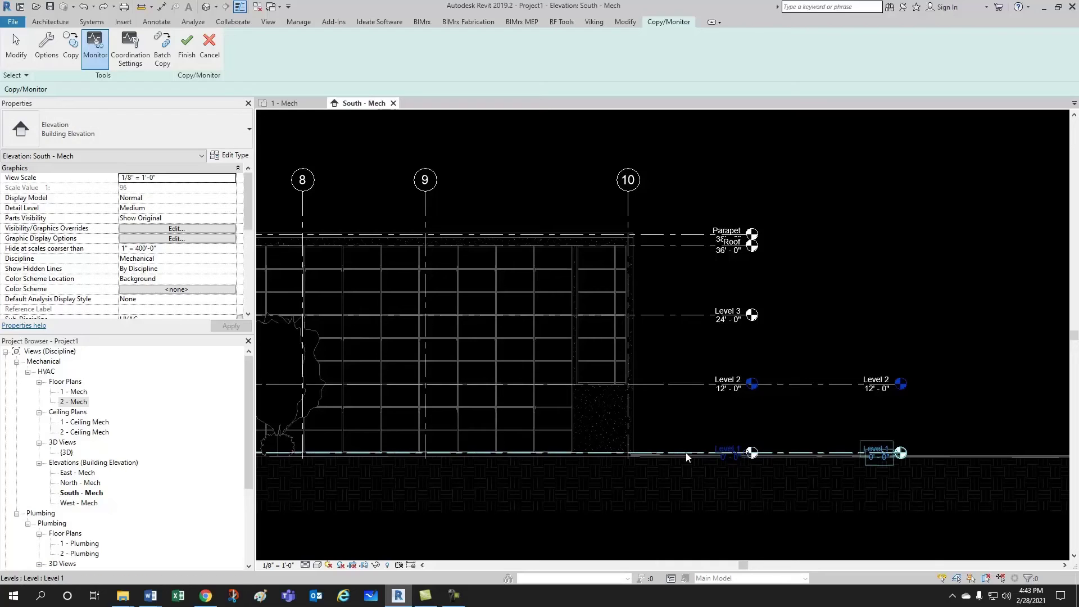
{"action": "left_click", "coordinate": [725, 457]}
{"action": "left_click", "coordinate": [798, 387]}
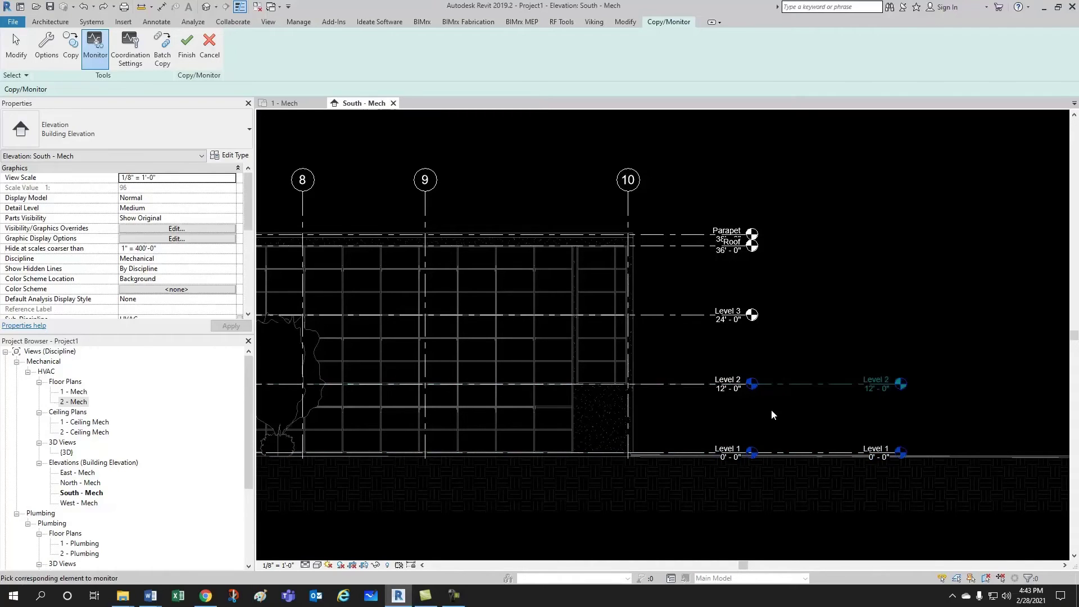
{"action": "left_click", "coordinate": [726, 386]}
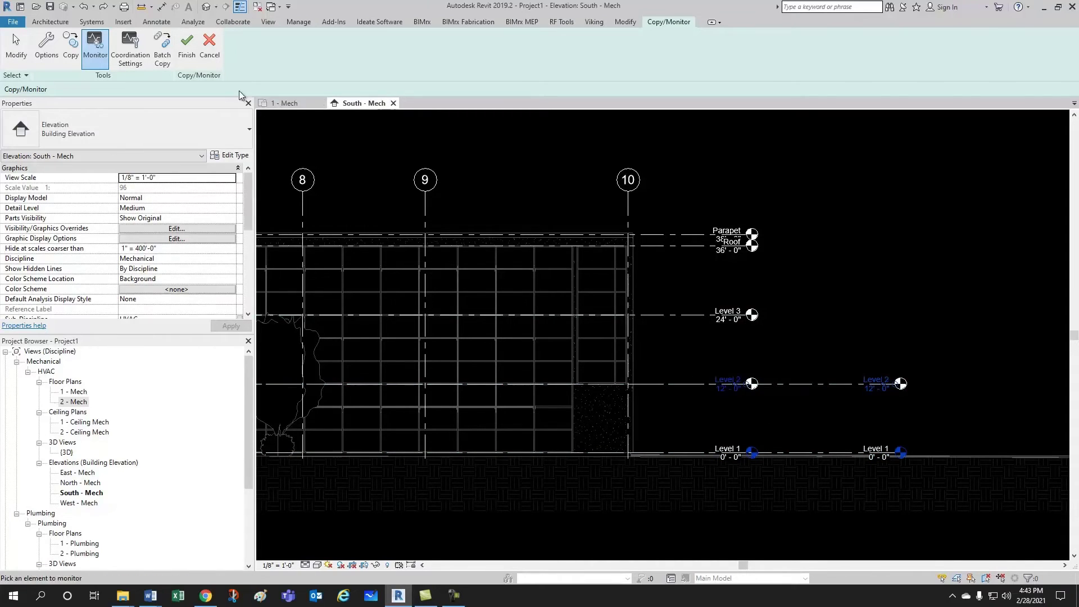
{"action": "left_click", "coordinate": [187, 44]}
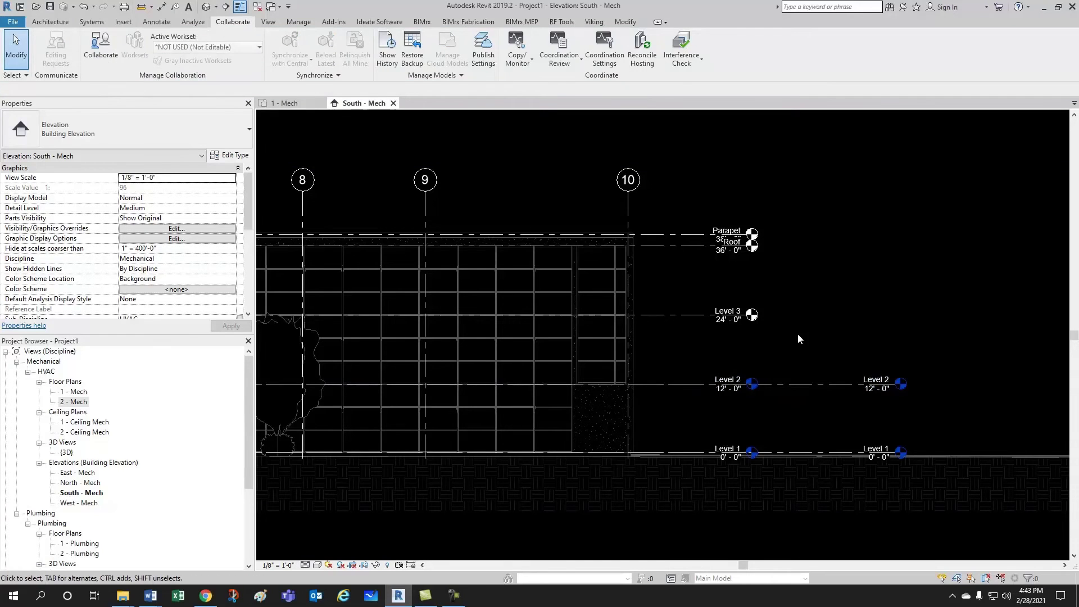
- Extend the project's Level 3 and Roof lines past the link's level heads to align with the project's Level 1 and Level 2 heads
{"action": "scroll", "coordinate": [797, 339], "scroll_direction": "down", "scroll_amount": 2}
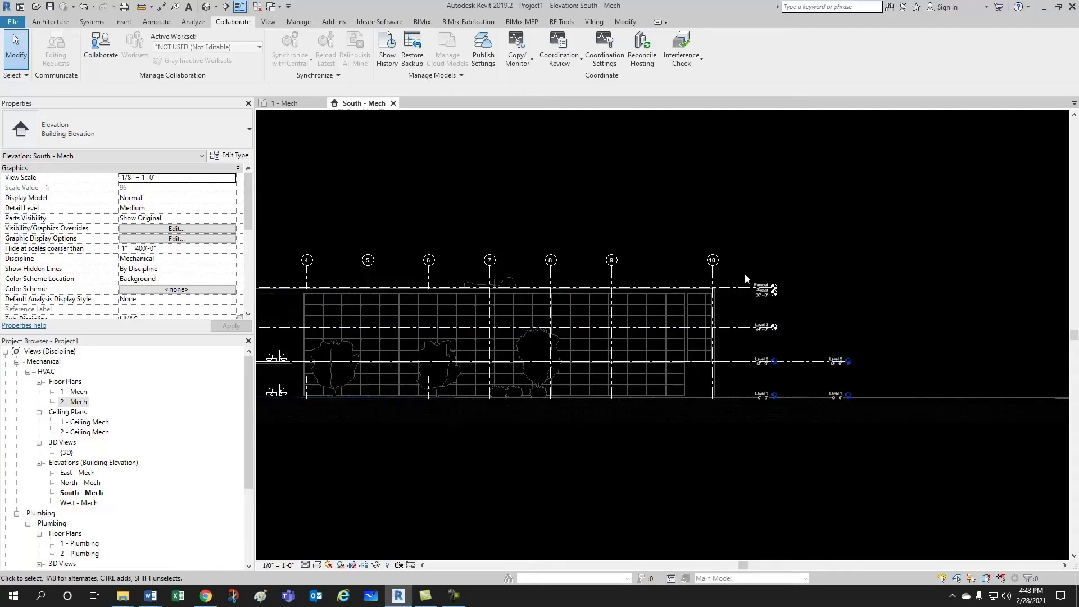
{"action": "scroll", "coordinate": [751, 328], "scroll_direction": "up", "scroll_amount": 2}
{"action": "left_click", "coordinate": [742, 328]}
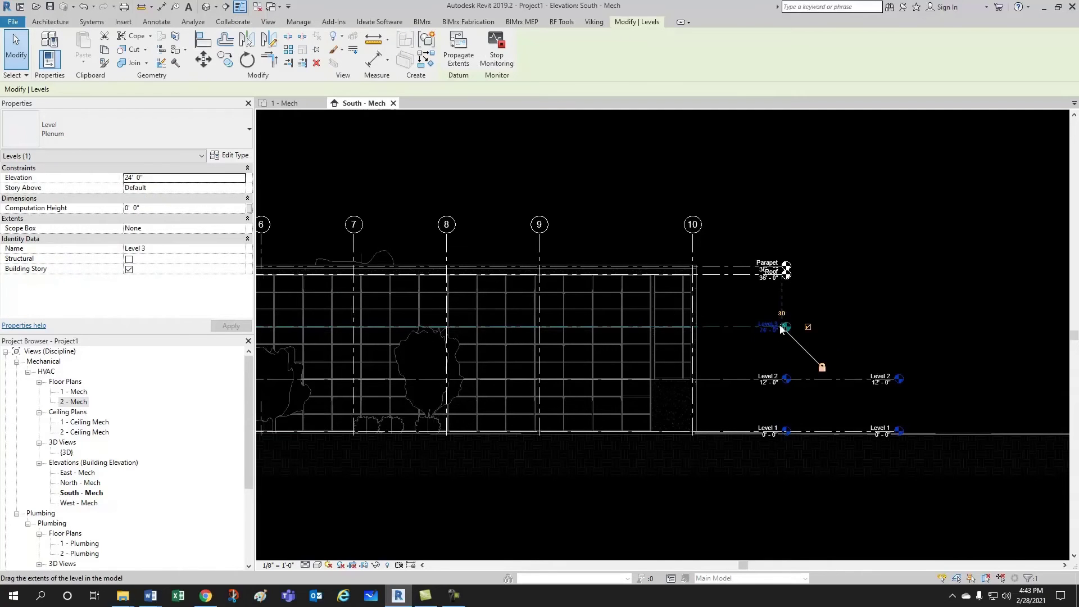
{"action": "left_click_drag", "start_coordinate": [781, 329], "coordinate": [899, 335], "text": "ctrl"}
{"action": "left_click", "coordinate": [860, 343]}
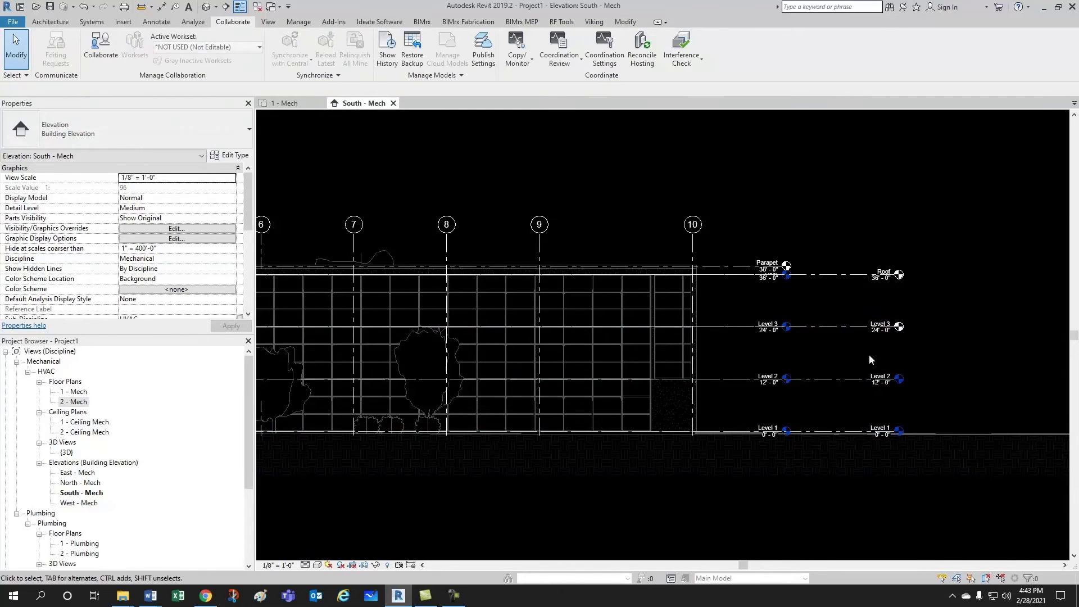
- Examine the project's Level 1, Level 2, Level 3 and Roof lines one by one for their monitoring symbols
{"action": "scroll", "coordinate": [837, 355], "scroll_direction": "up", "scroll_amount": 2}
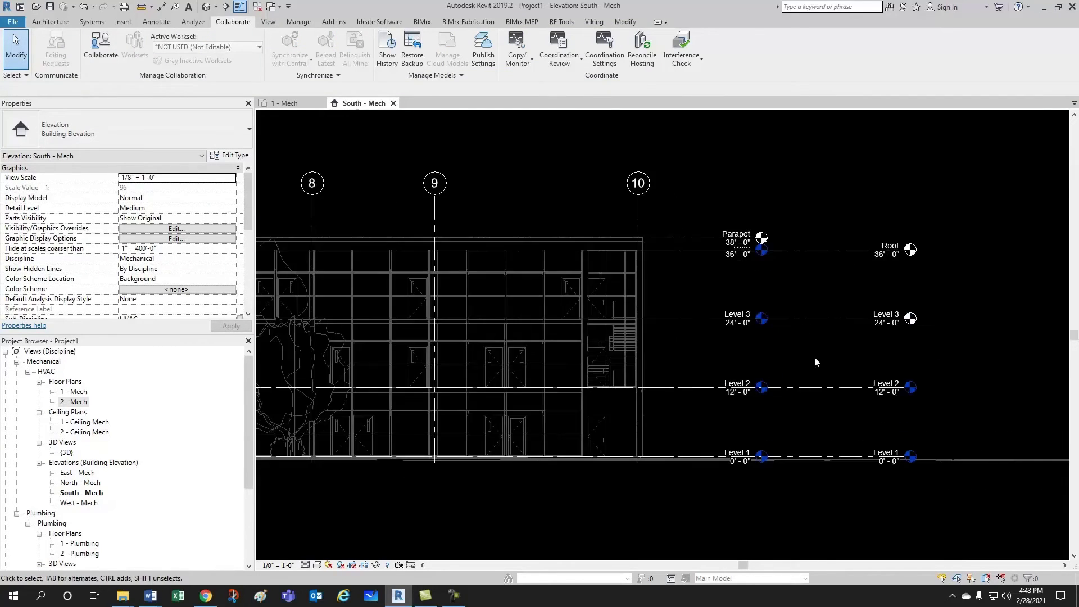
{"action": "scroll", "coordinate": [814, 357], "scroll_direction": "down", "scroll_amount": 3}
{"action": "left_click", "coordinate": [805, 421]}
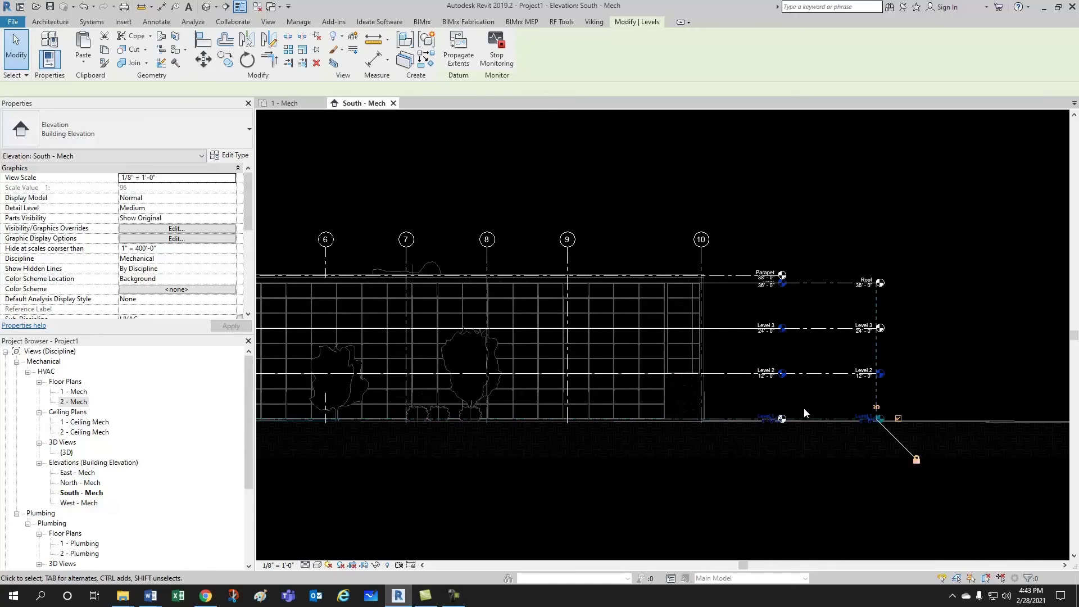
{"action": "scroll", "coordinate": [866, 444], "scroll_direction": "down", "scroll_amount": 2}
{"action": "left_click", "coordinate": [831, 397]}
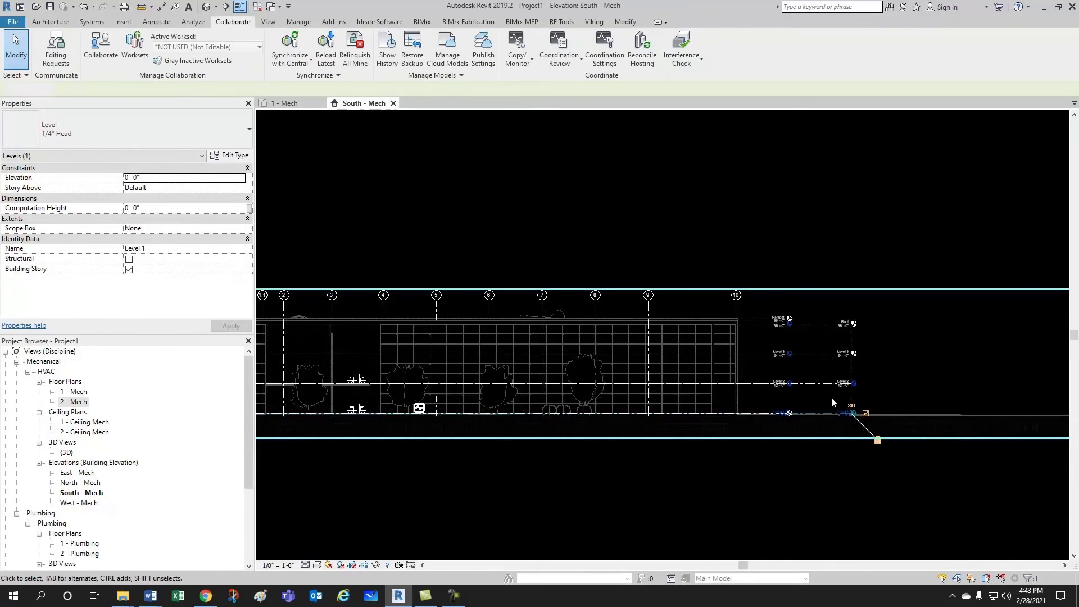
{"action": "left_click", "coordinate": [817, 383]}
{"action": "key", "text": "Escape"}
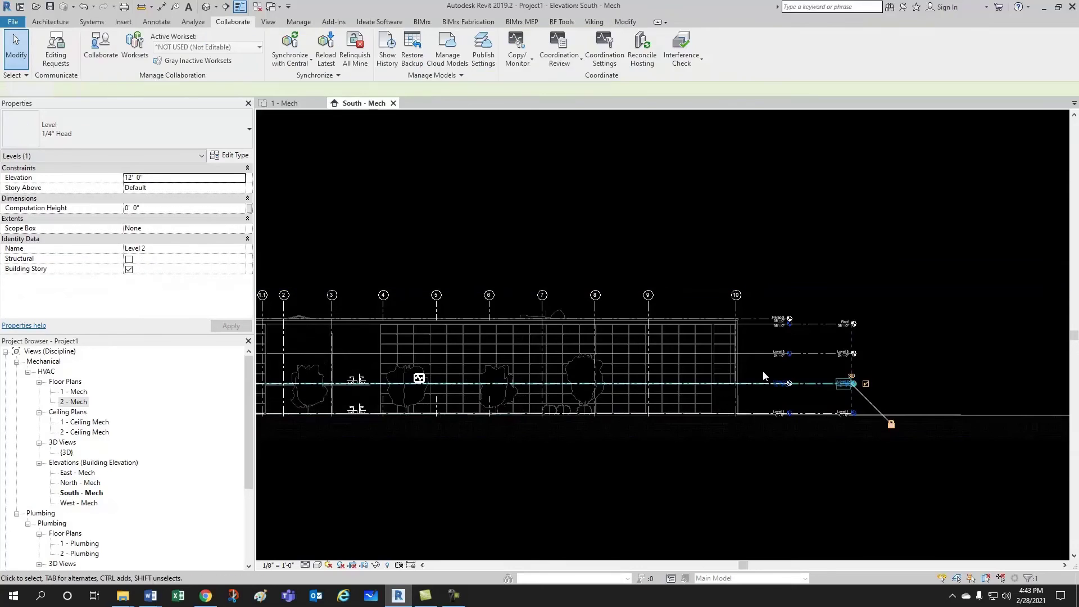
{"action": "left_click", "coordinate": [482, 354]}
{"action": "key", "text": "Escape"}
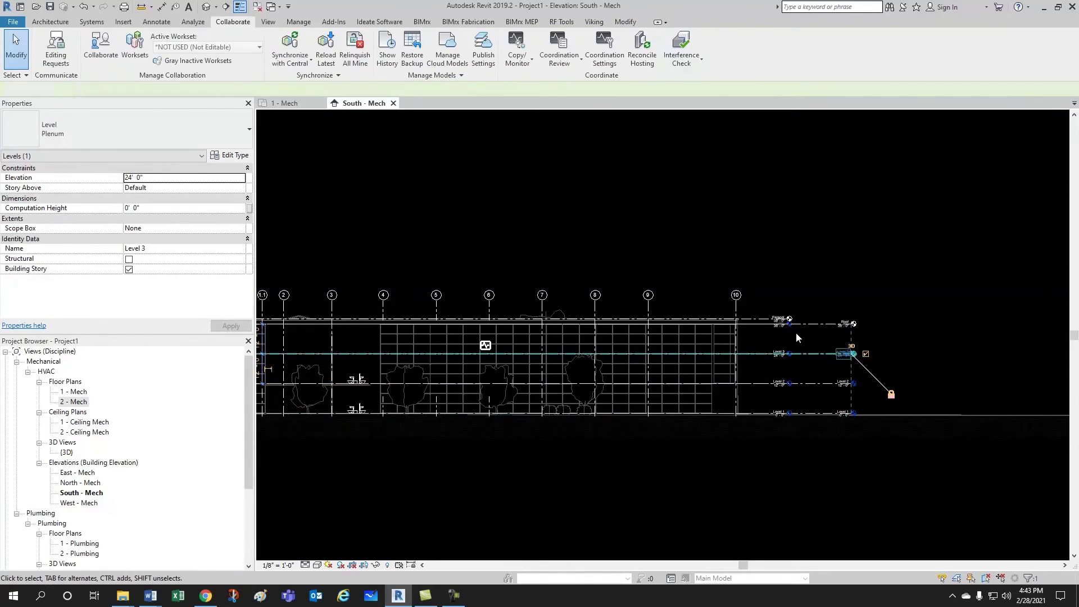
{"action": "left_click", "coordinate": [532, 324]}
{"action": "key", "text": "Escape"}
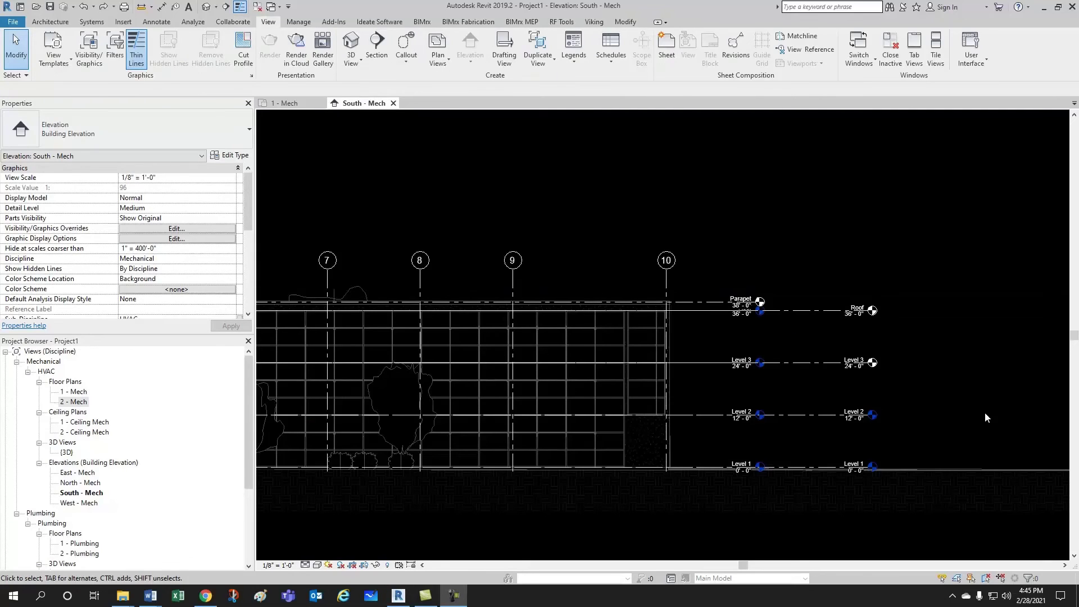
- Compare the project's Level 3 and Roof heads with the Level 1 and Level 2 heads for linked floor plan views
{"action": "scroll", "coordinate": [828, 397], "scroll_direction": "up", "scroll_amount": 4}
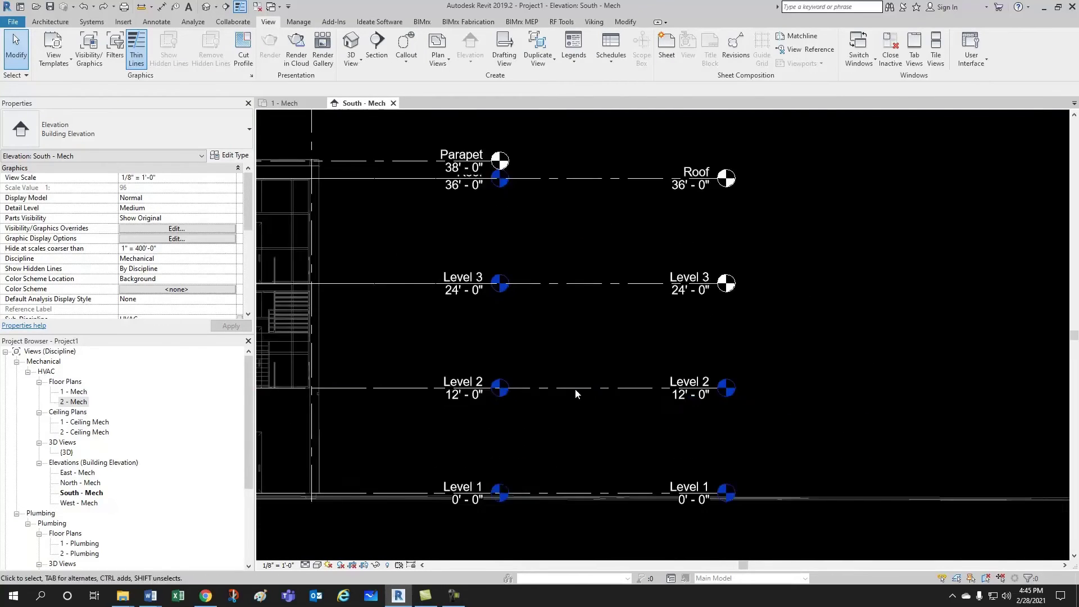
{"action": "scroll", "coordinate": [753, 419], "scroll_direction": "up", "scroll_amount": 2}
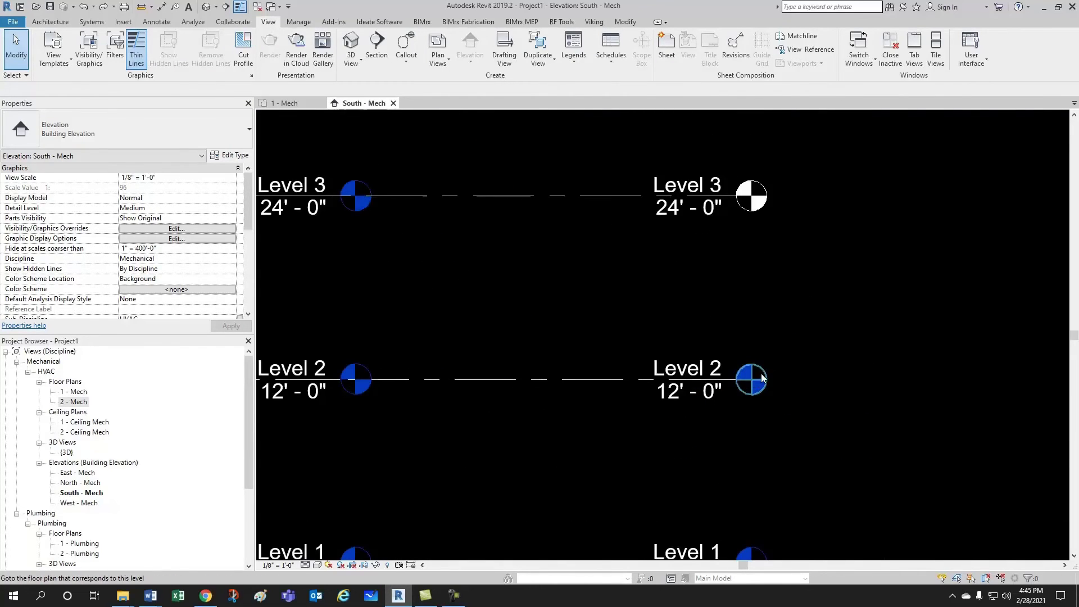
{"action": "scroll", "coordinate": [753, 383], "scroll_direction": "down", "scroll_amount": 1}
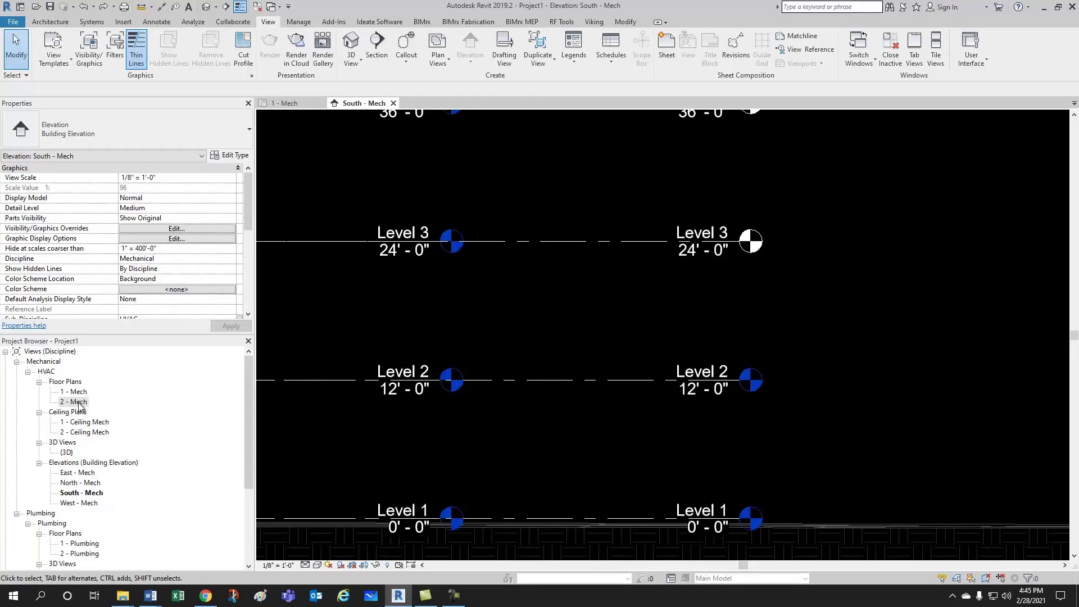
{"action": "middle_click_drag", "start_coordinate": [817, 302], "coordinate": [850, 380]}
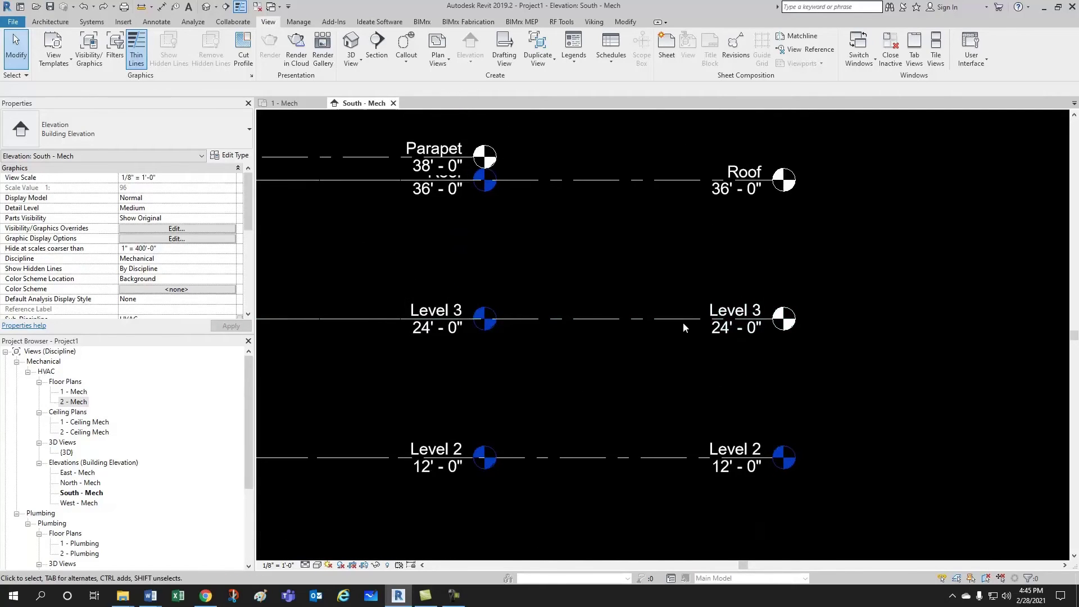
{"action": "scroll", "coordinate": [703, 252], "scroll_direction": "down", "scroll_amount": 2}
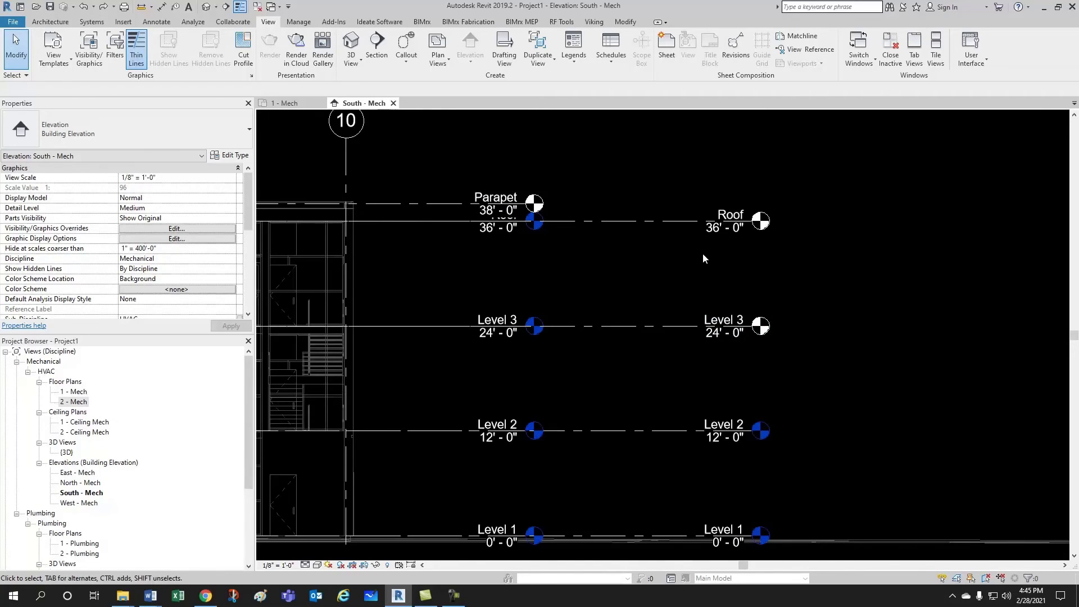
{"action": "scroll", "coordinate": [703, 238], "scroll_direction": "up", "scroll_amount": 1}
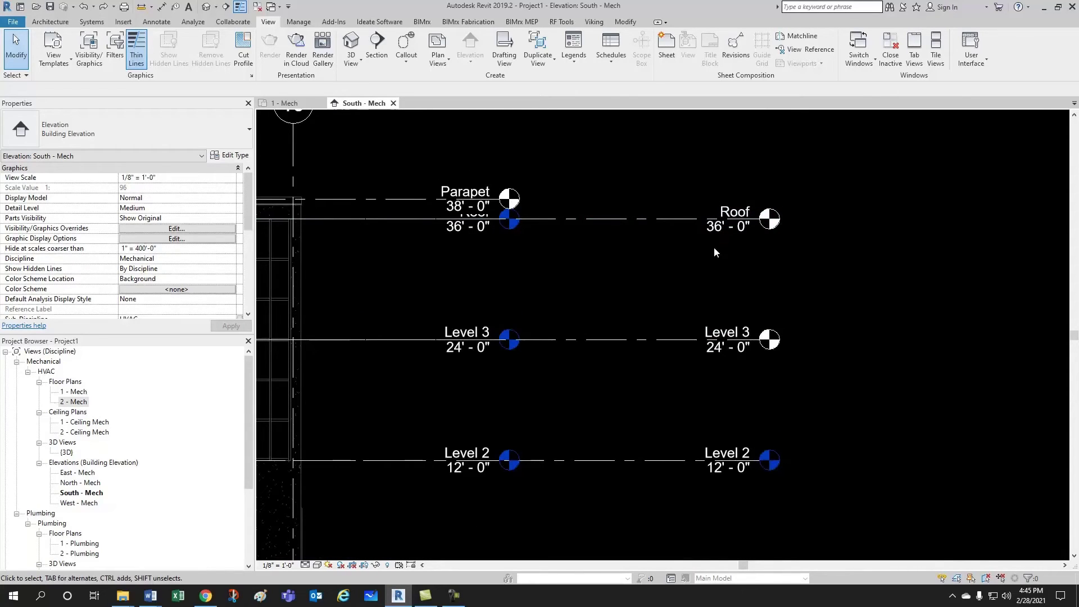
{"action": "scroll", "coordinate": [703, 282], "scroll_direction": "down", "scroll_amount": 1}
{"action": "middle_click_drag", "start_coordinate": [822, 290], "coordinate": [809, 297]}
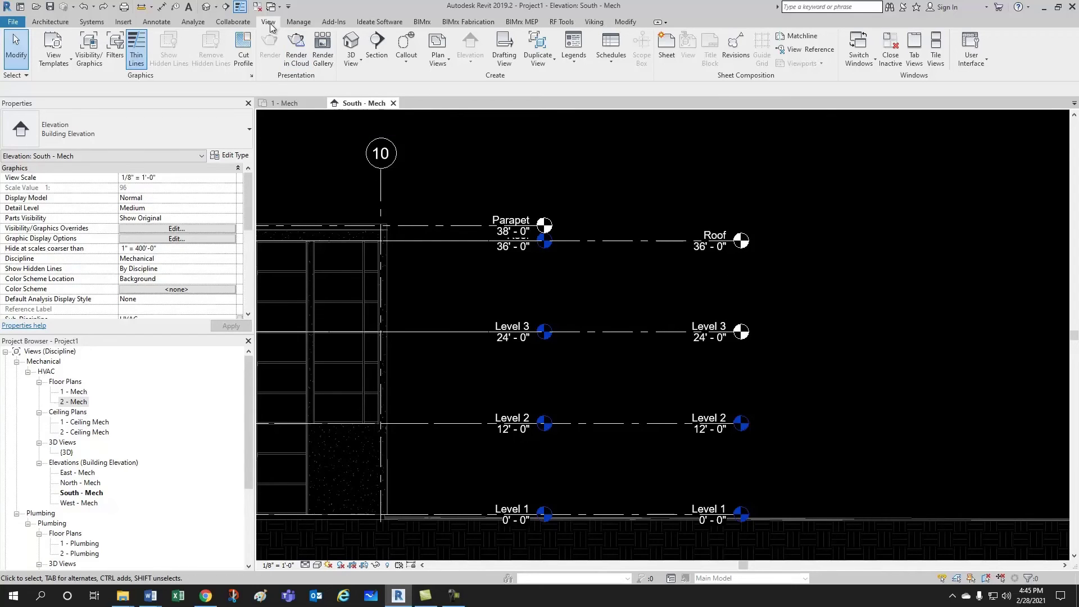
- Create floor plan views for Level 3 and Roof together, and return to the South - Mech elevation
{"action": "left_click", "coordinate": [444, 59]}
{"action": "left_click", "coordinate": [456, 82]}
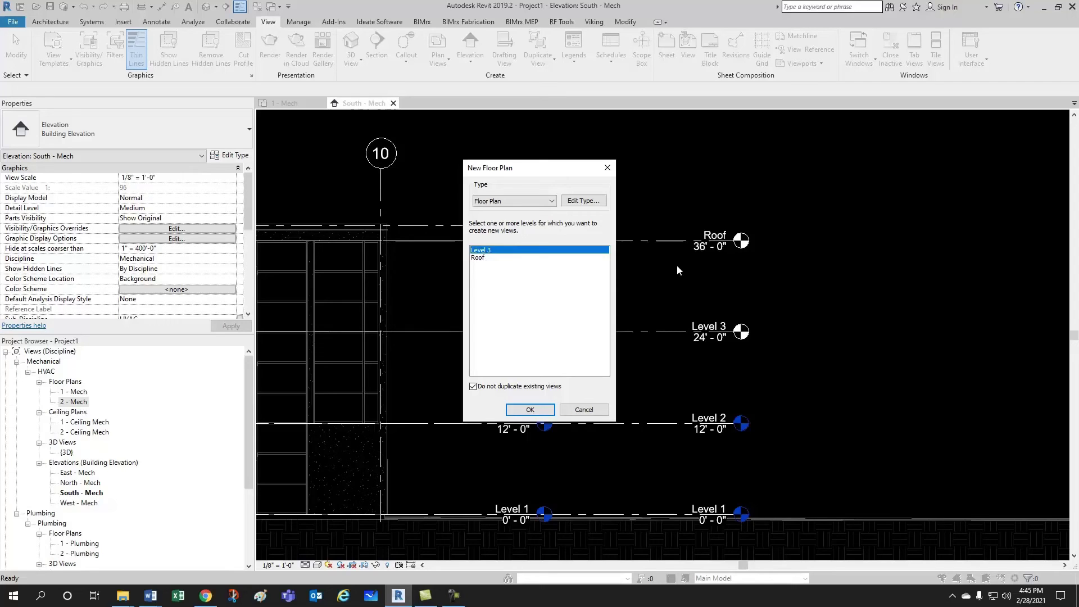
{"action": "left_click", "coordinate": [478, 258], "text": "ctrl"}
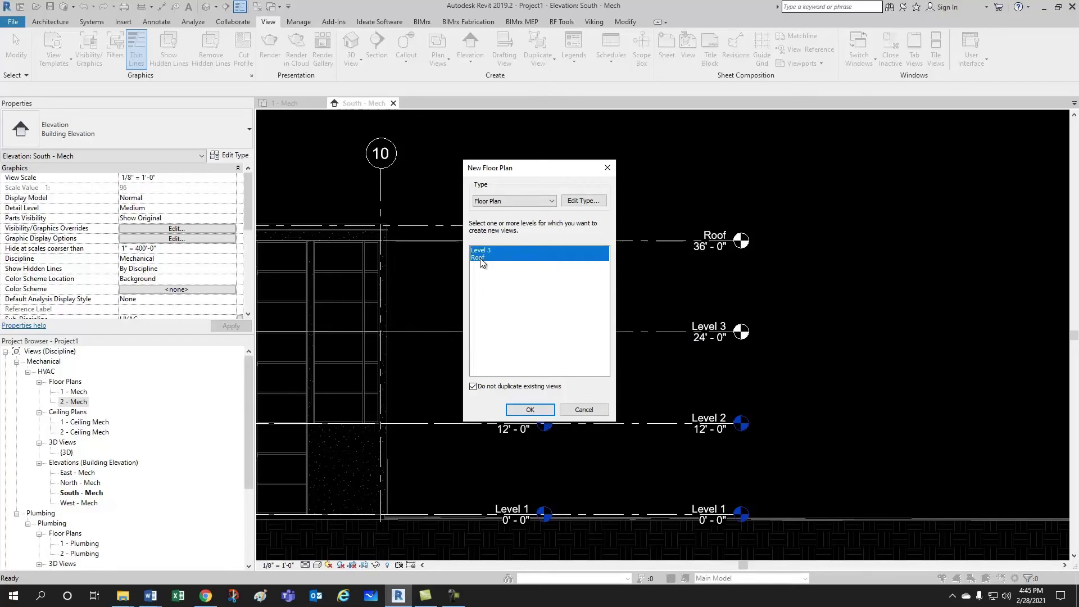
{"action": "left_click", "coordinate": [531, 410]}
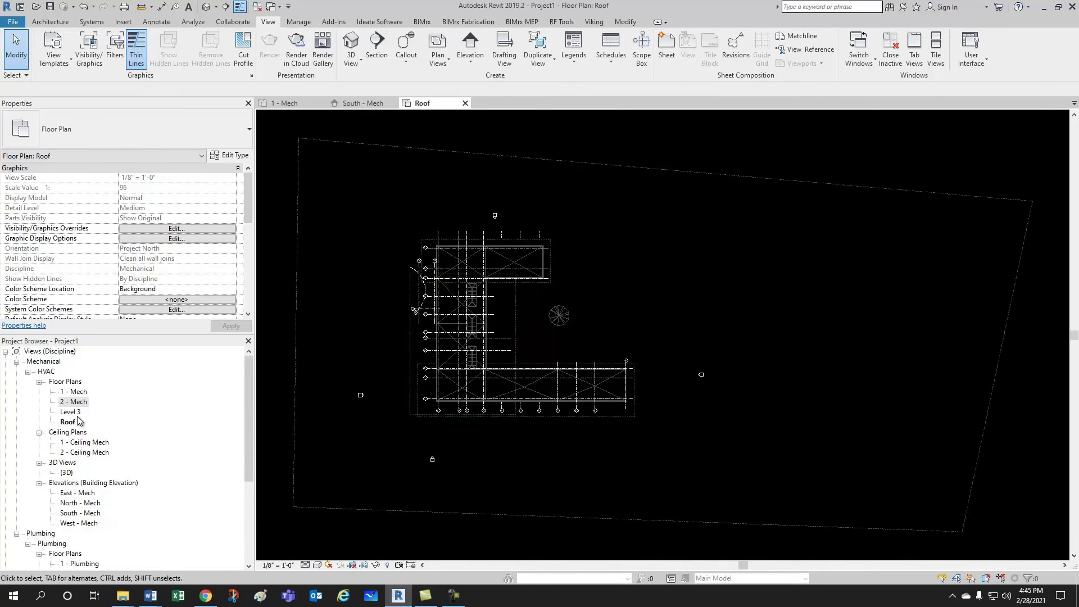
{"action": "left_click", "coordinate": [77, 414]}
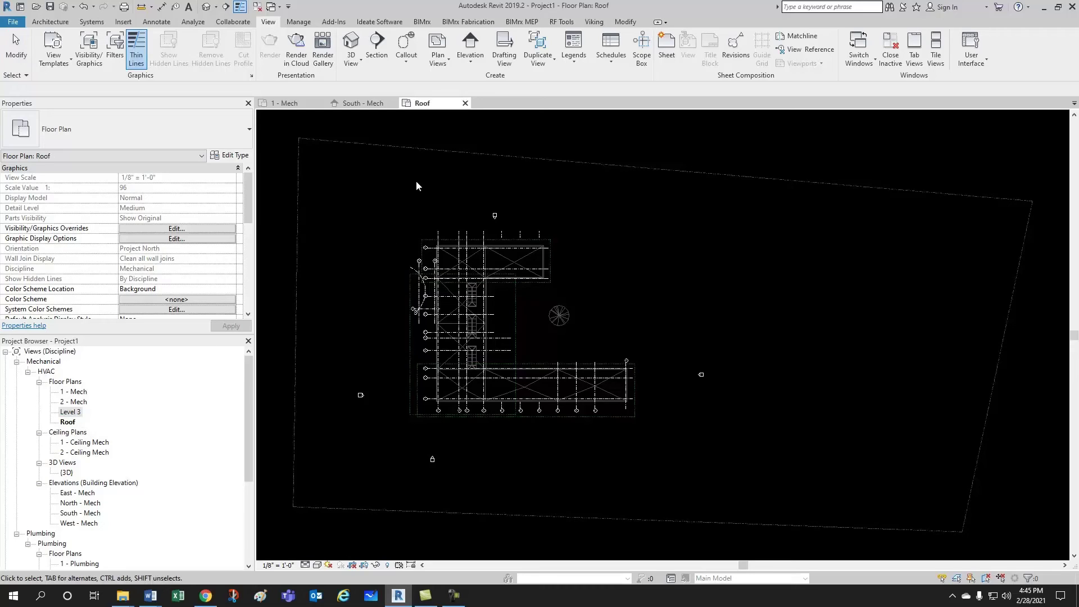
{"action": "left_click", "coordinate": [374, 104]}
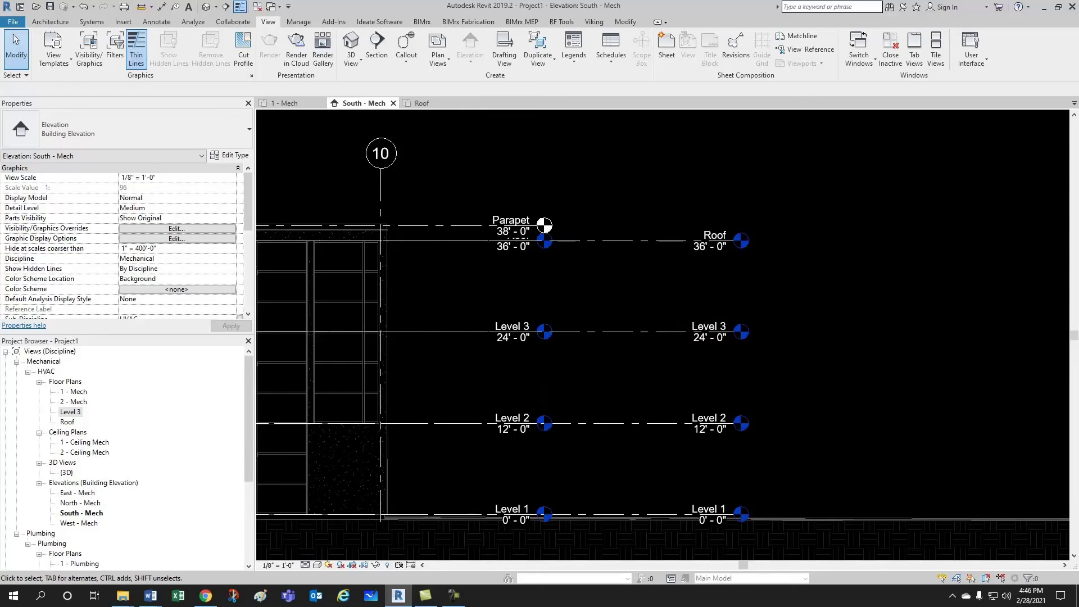
- Rename the HVAC floor plan 1 - Mech as Level 1
{"action": "left_click", "coordinate": [72, 392]}
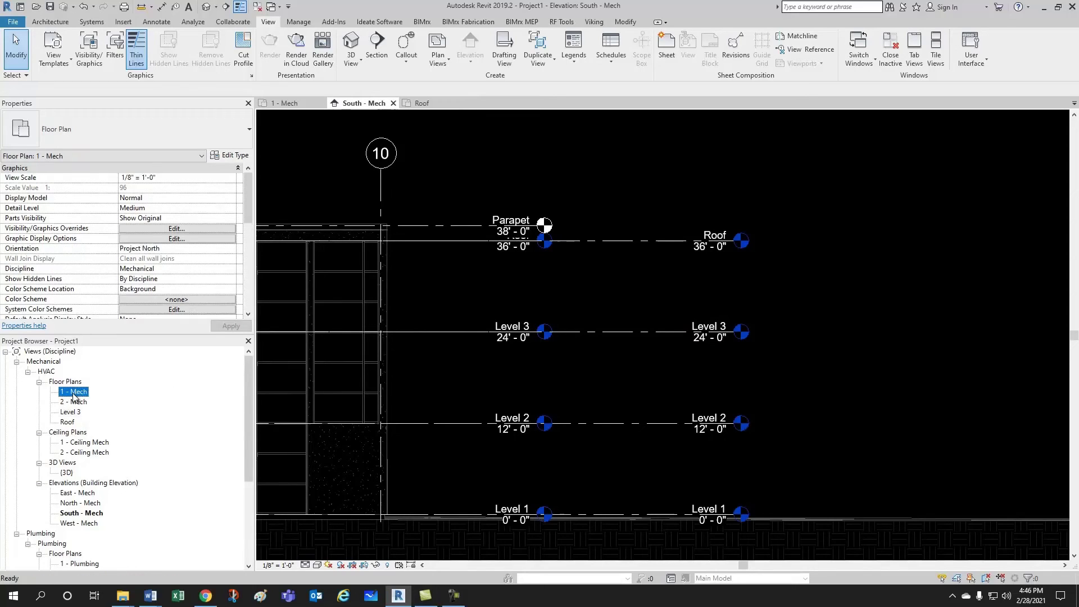
{"action": "left_click", "coordinate": [70, 392]}
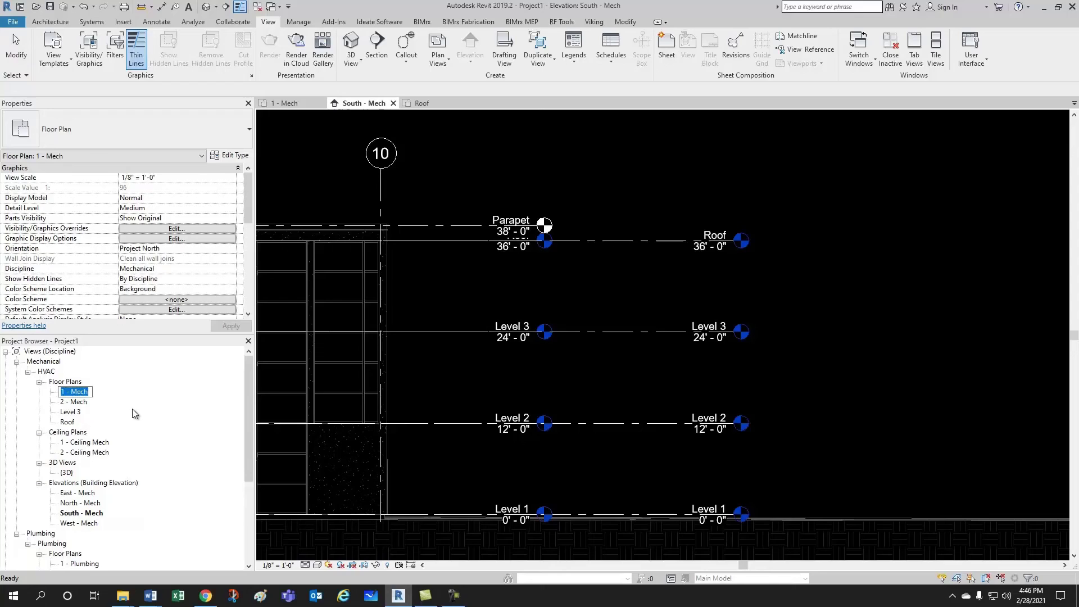
{"action": "type", "text": "Level 1"}
{"action": "key", "text": "Return"}
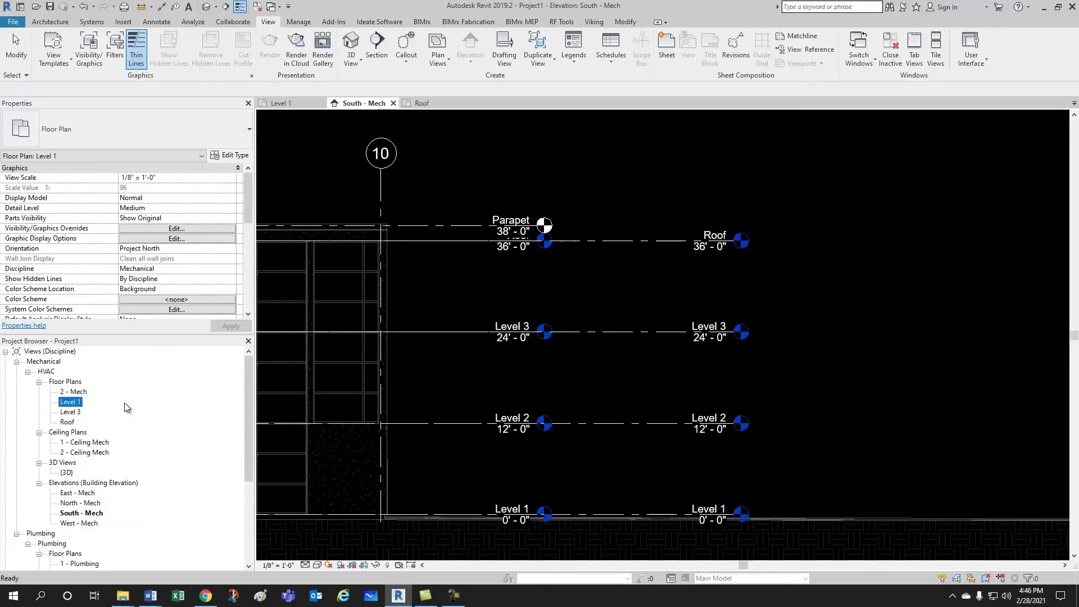
- Rename the HVAC floor plan 2 - Mech as Level 2
{"action": "left_click", "coordinate": [74, 392]}
{"action": "left_click", "coordinate": [75, 393]}
{"action": "type", "text": "Level 2"}
{"action": "key", "text": "Return"}
{"action": "left_click", "coordinate": [458, 375]}
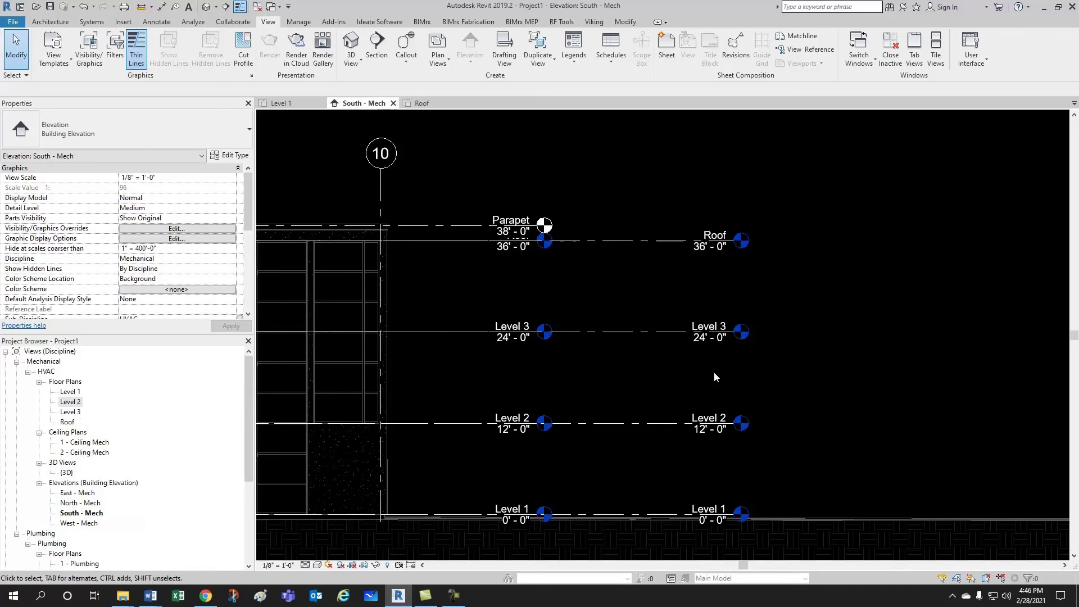
- Create a reflected ceiling plan for Level 3 only, and return to the South - Mech elevation
{"action": "middle_click_drag", "start_coordinate": [735, 390], "coordinate": [757, 400]}
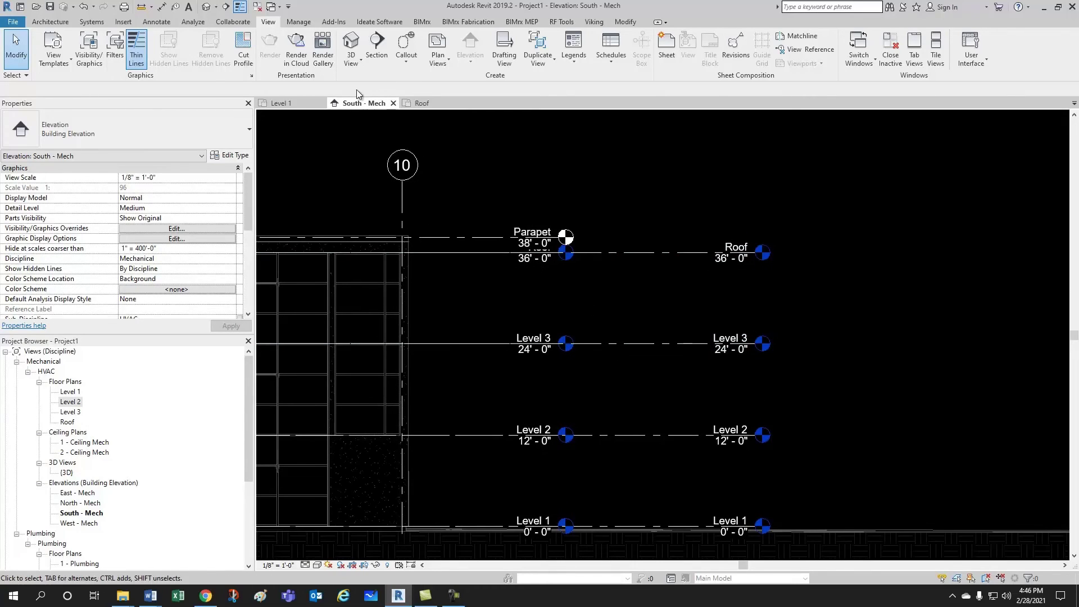
{"action": "left_click", "coordinate": [440, 67]}
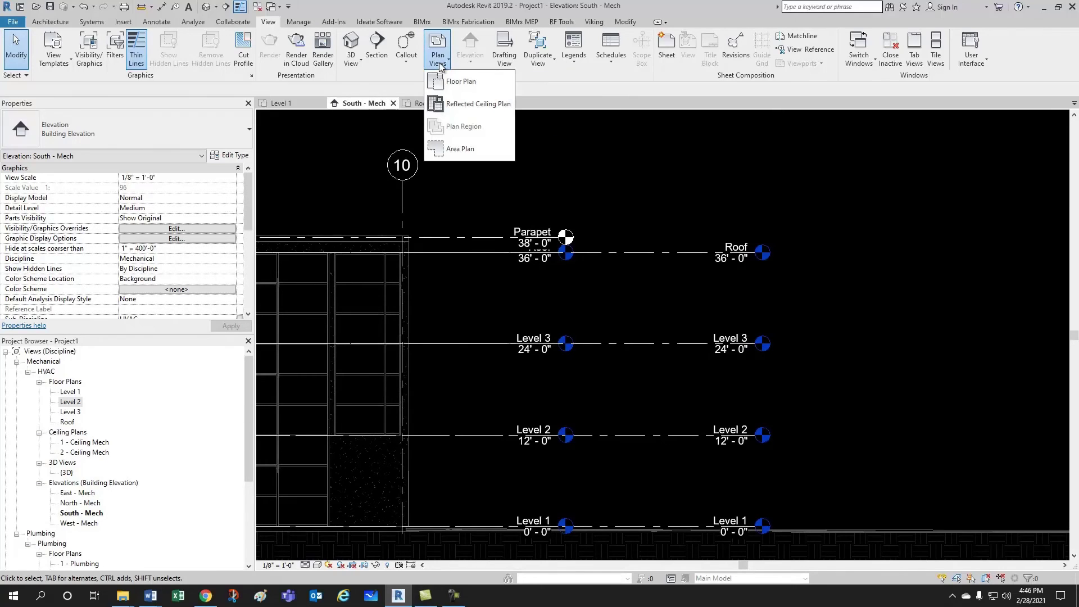
{"action": "left_click", "coordinate": [477, 104]}
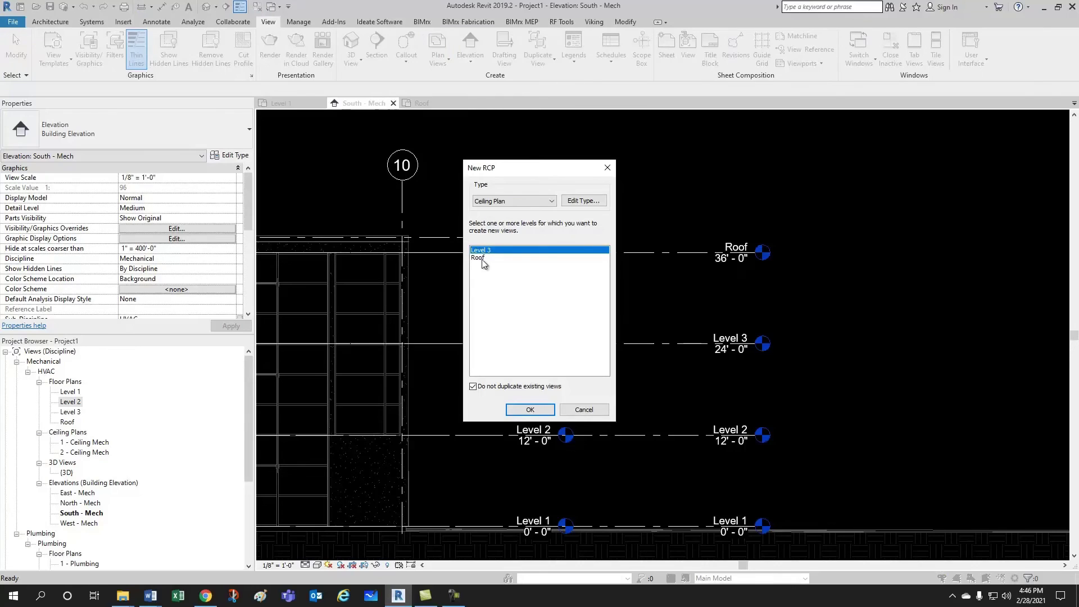
{"action": "left_click", "coordinate": [494, 257], "text": "shift"}
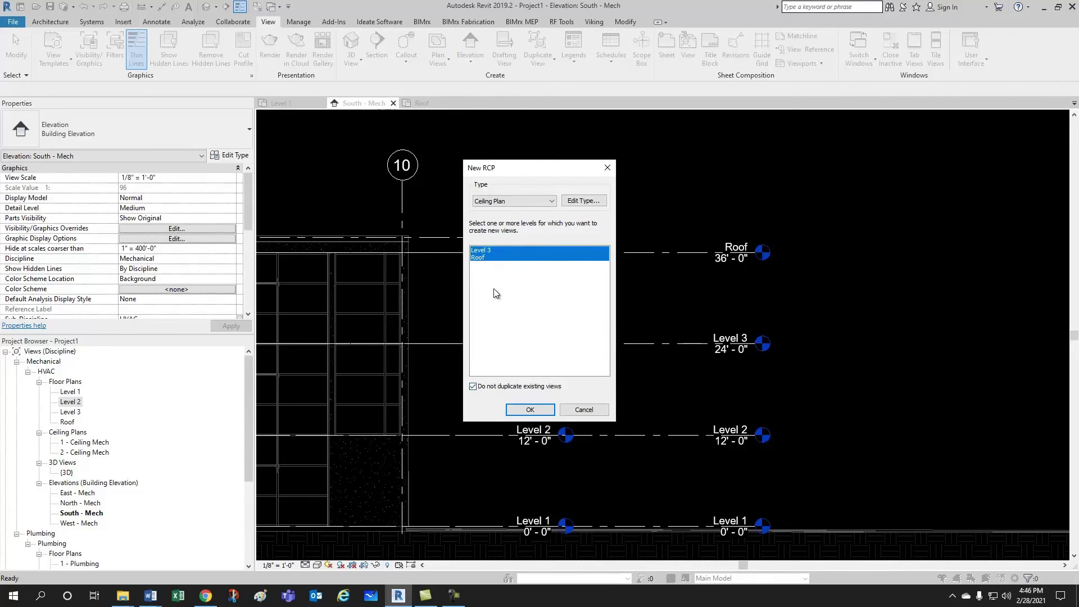
{"action": "left_click", "coordinate": [480, 260], "text": "ctrl"}
{"action": "left_click", "coordinate": [487, 252]}
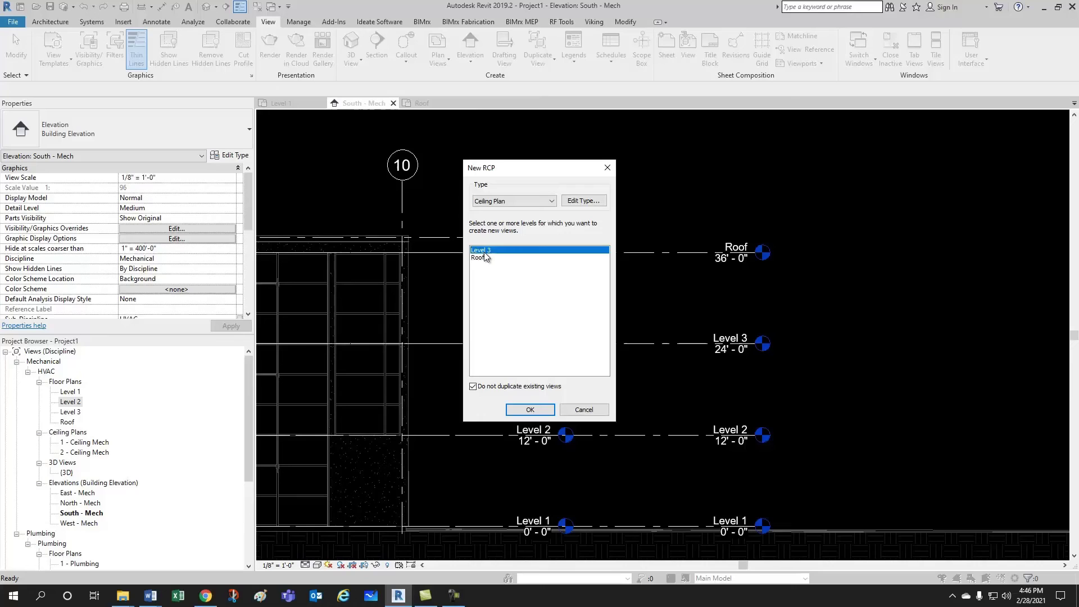
{"action": "left_click", "coordinate": [530, 409]}
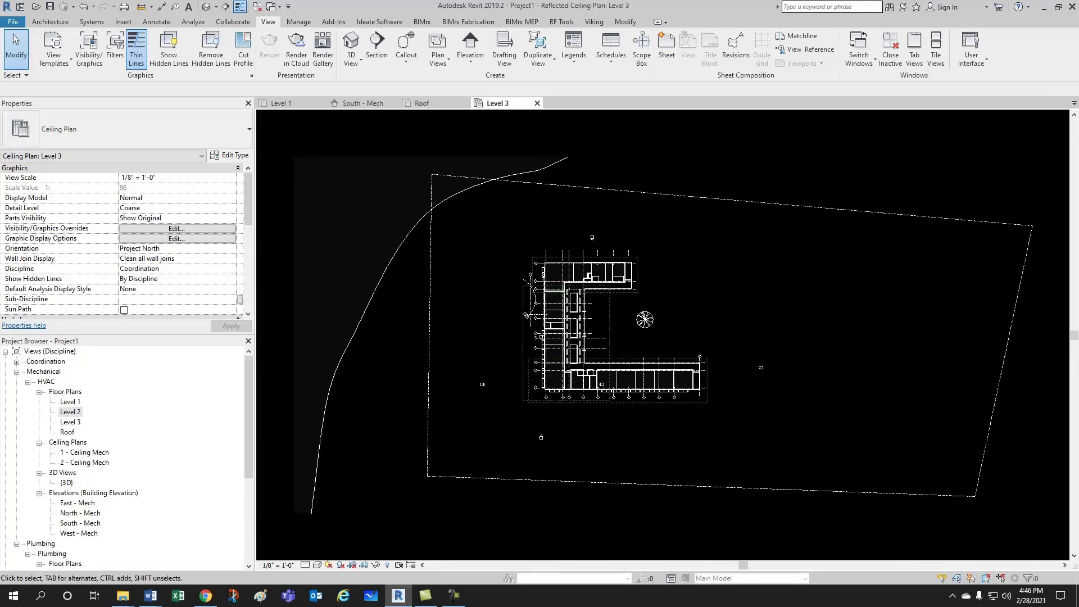
{"action": "key", "text": "ctrl+z"}
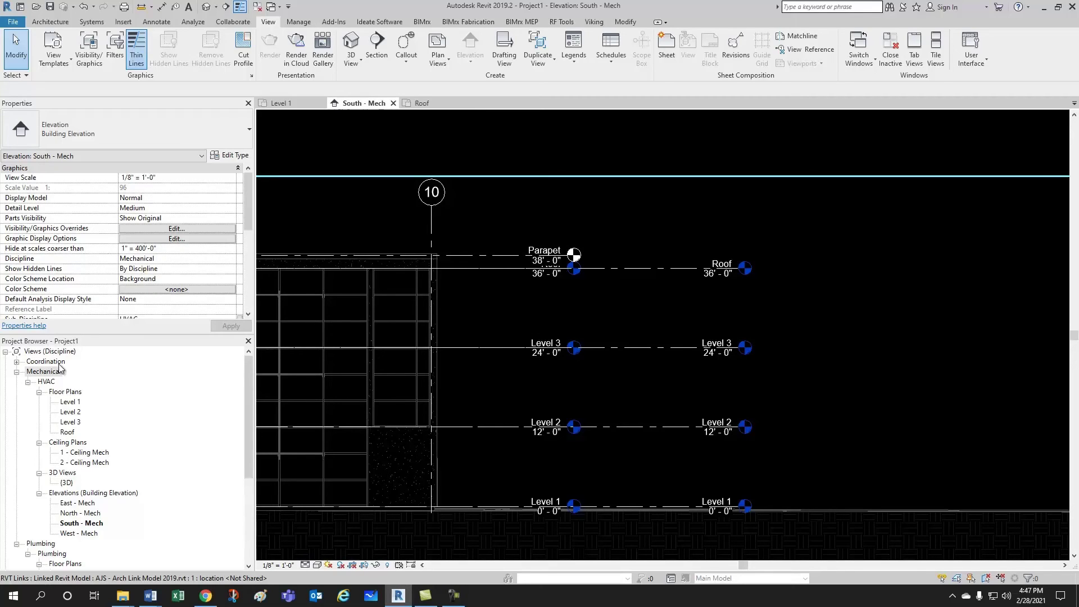
- Set the Level 3 ceiling plan under Coordination to the HVAC sub-discipline and the Mechanical discipline
{"action": "left_click", "coordinate": [17, 363]}
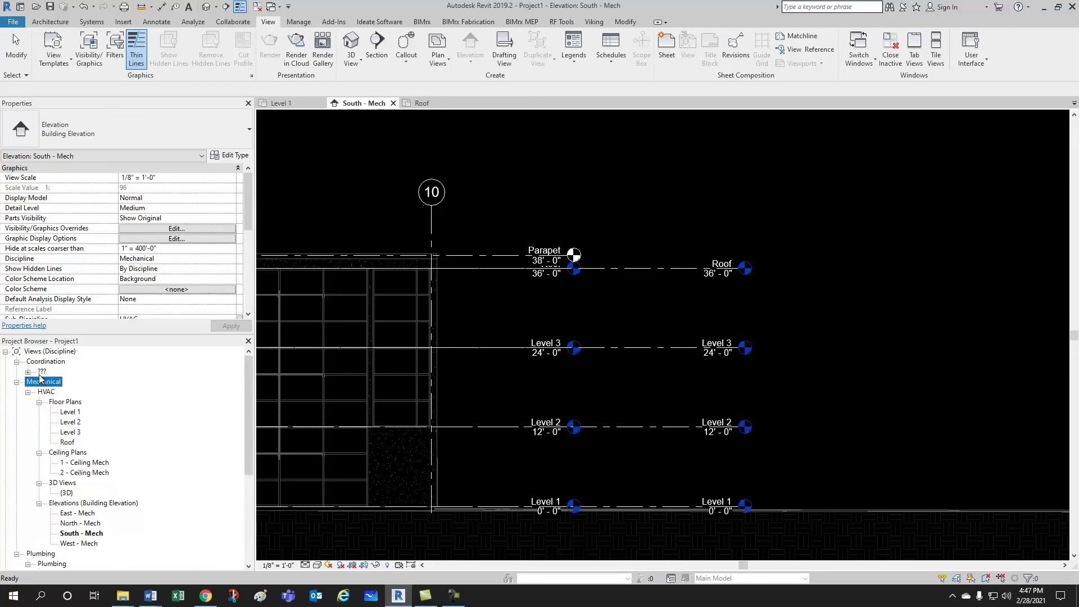
{"action": "left_click", "coordinate": [27, 372]}
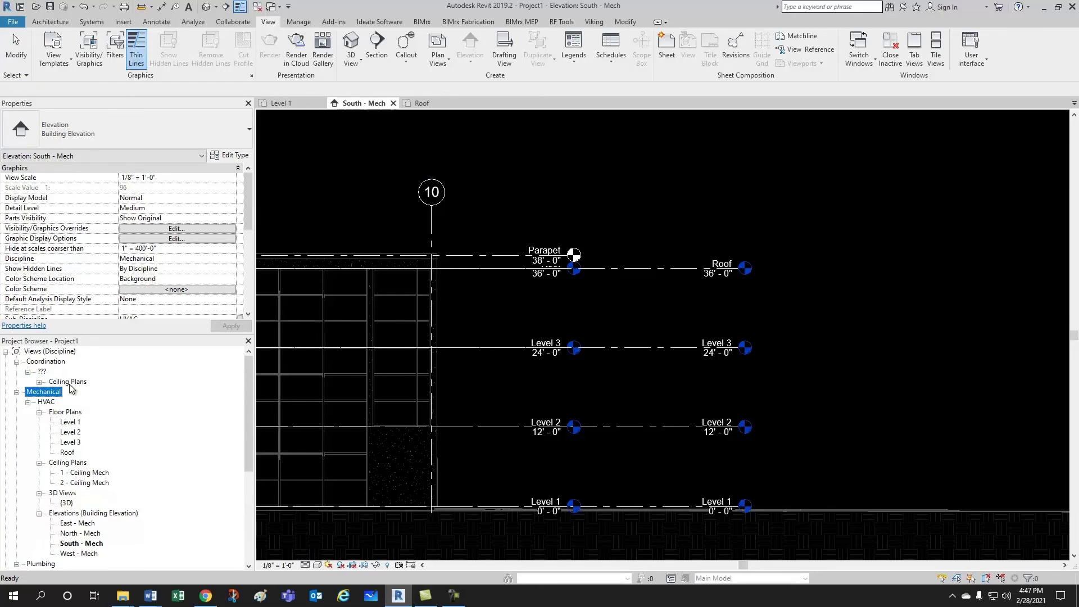
{"action": "left_click", "coordinate": [40, 382]}
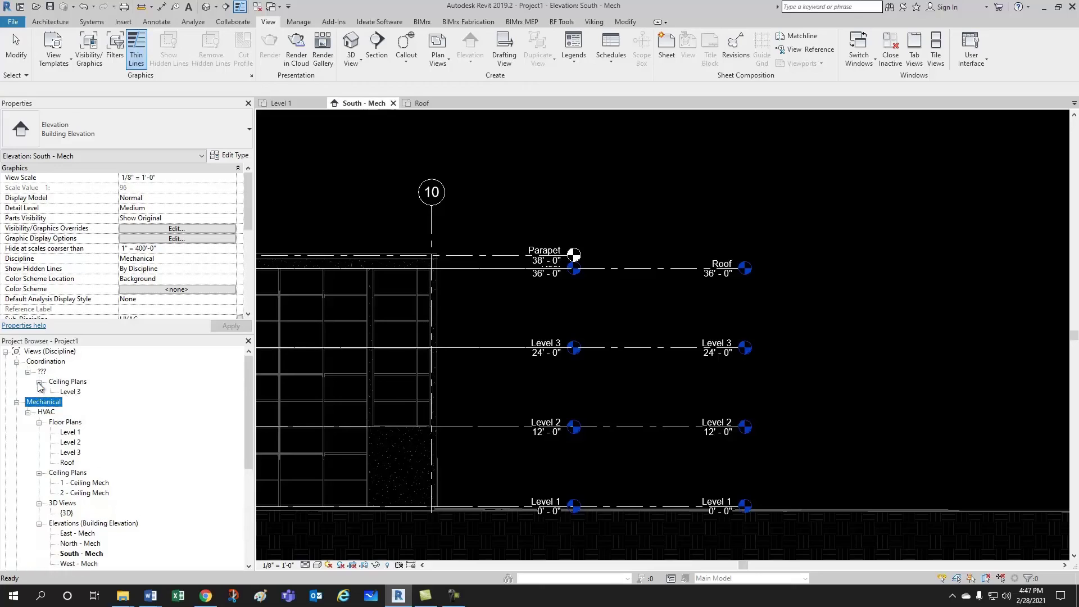
{"action": "left_click", "coordinate": [75, 395]}
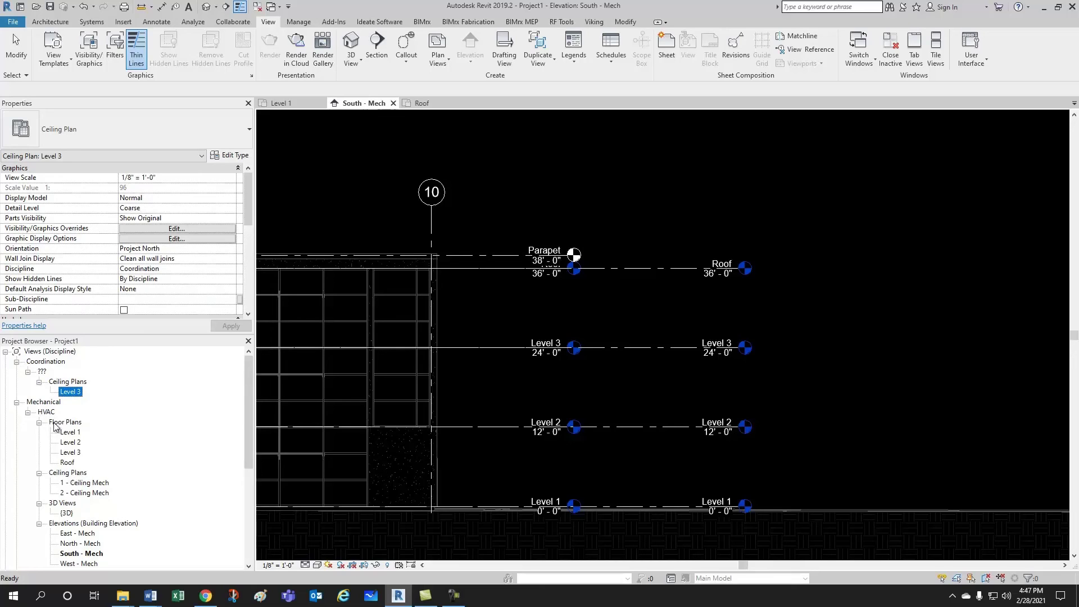
{"action": "scroll", "coordinate": [131, 287], "scroll_direction": "down", "scroll_amount": 4}
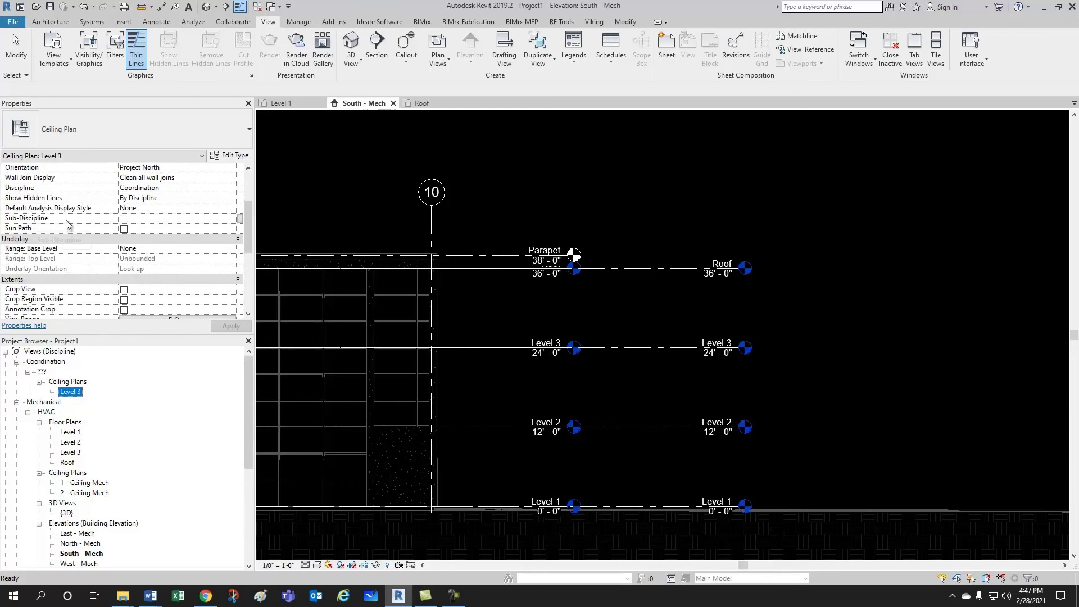
{"action": "left_click", "coordinate": [231, 220]}
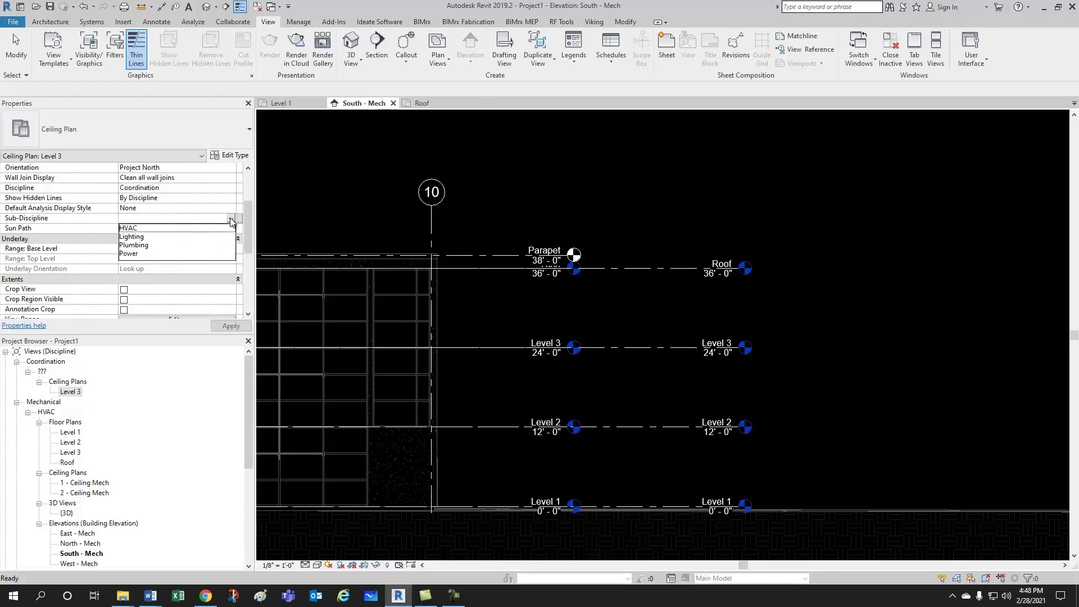
{"action": "left_click", "coordinate": [129, 228]}
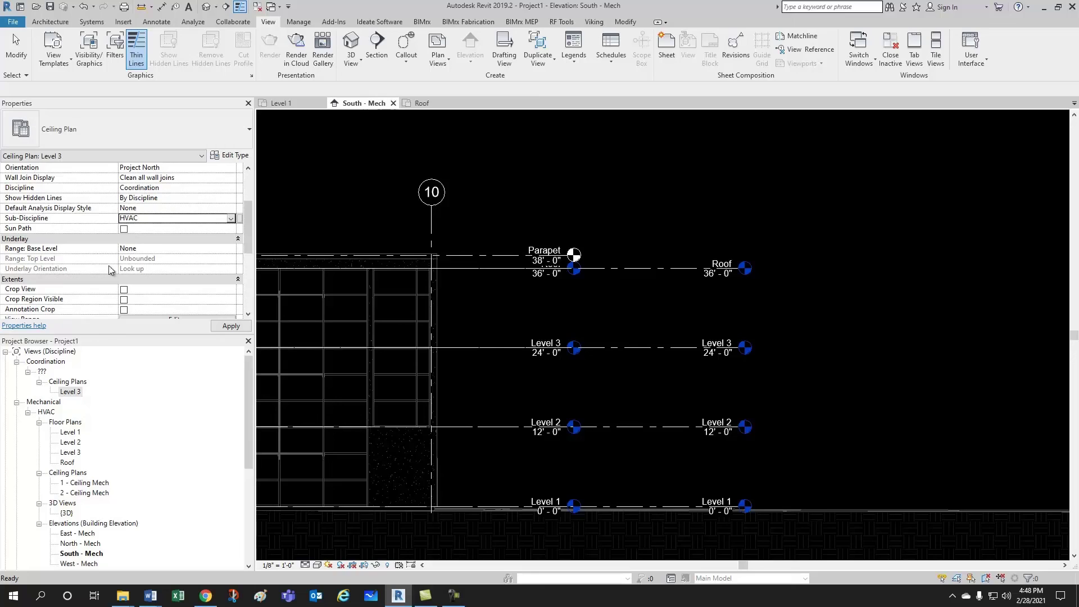
{"action": "left_click", "coordinate": [72, 392]}
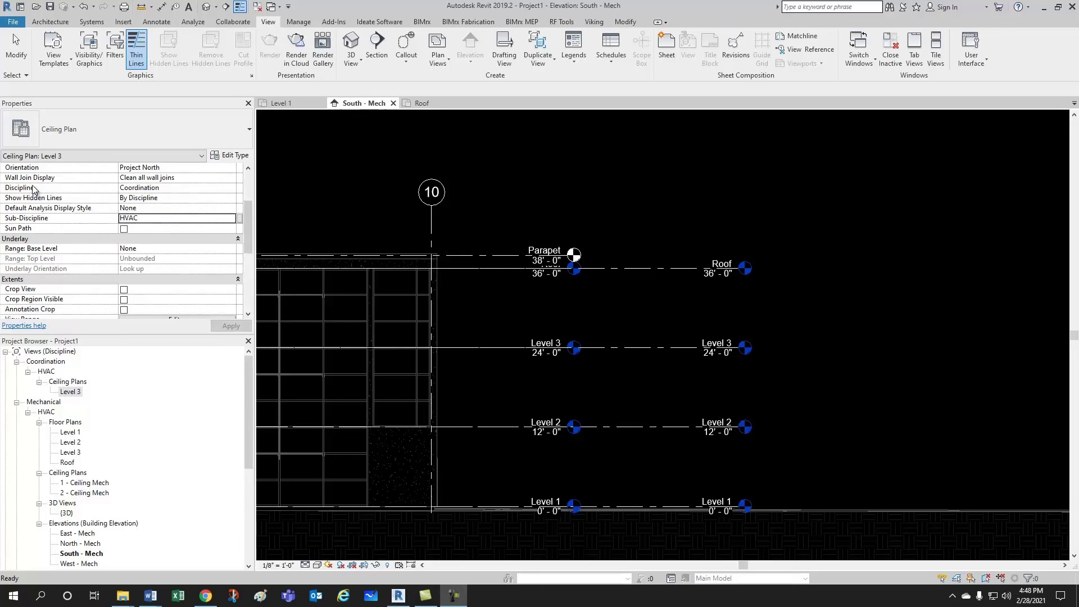
{"action": "left_click", "coordinate": [232, 189]}
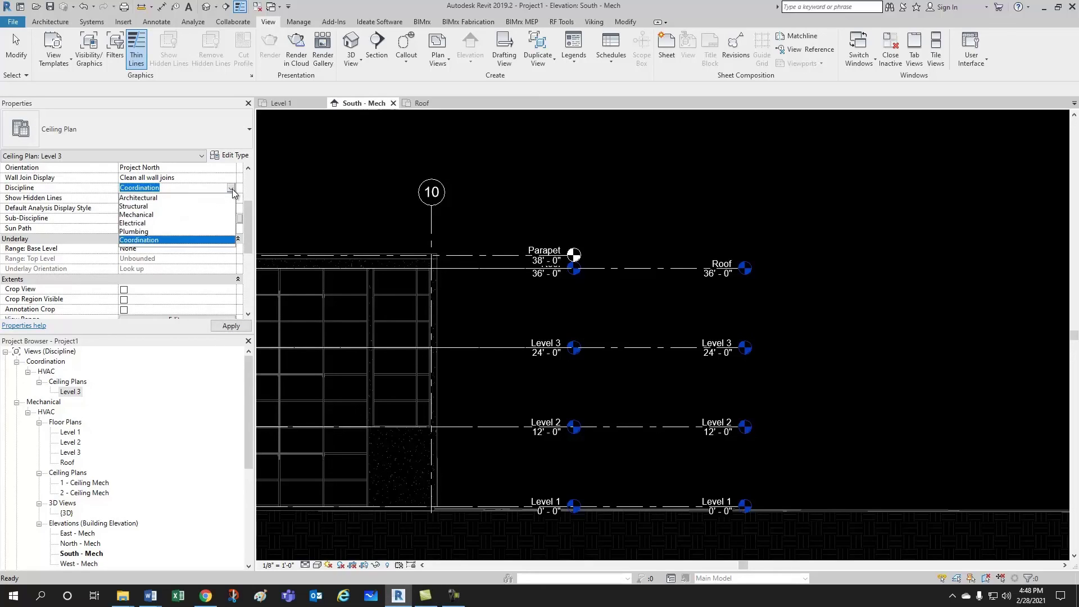
{"action": "left_click", "coordinate": [148, 215]}
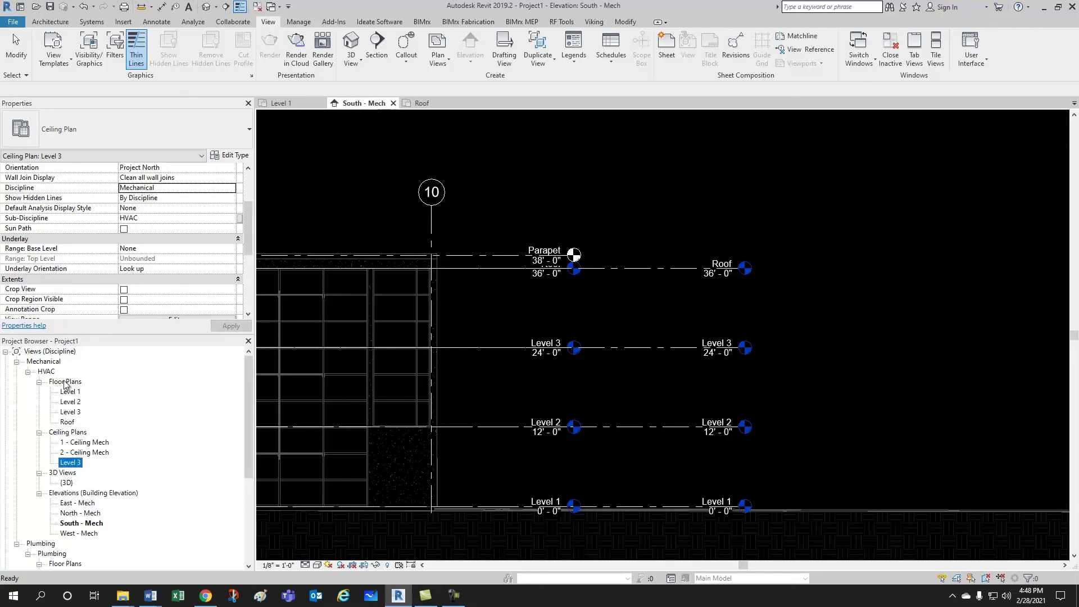
- Rename the HVAC ceiling plans 1 - Ceiling Mech and 2 - Ceiling Mech as Level 1 and Level 2
{"action": "left_click", "coordinate": [86, 453]}
{"action": "left_click", "coordinate": [89, 444]}
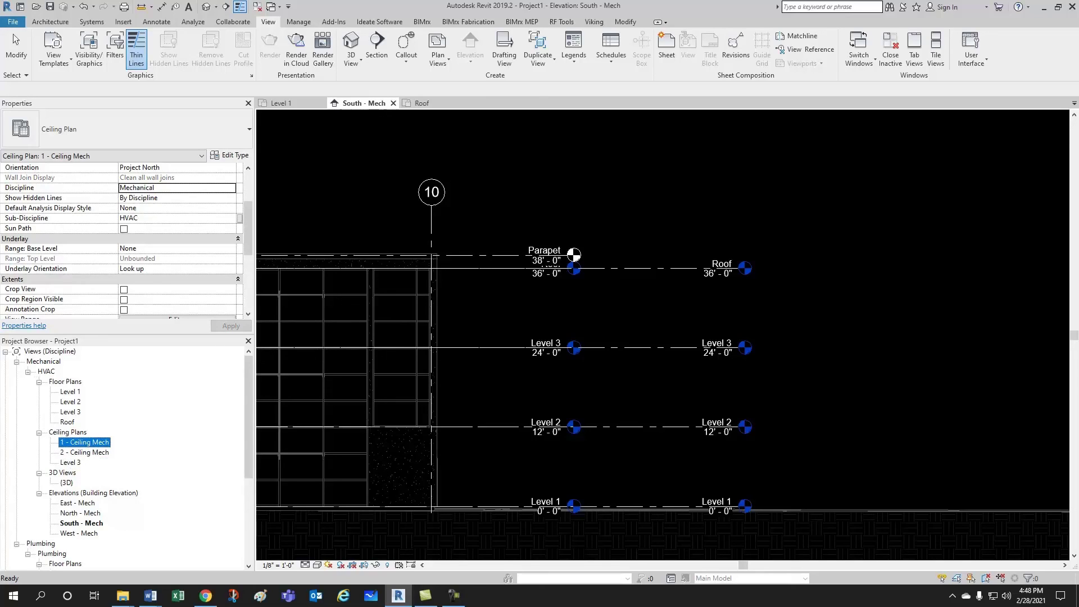
{"action": "left_click", "coordinate": [88, 443]}
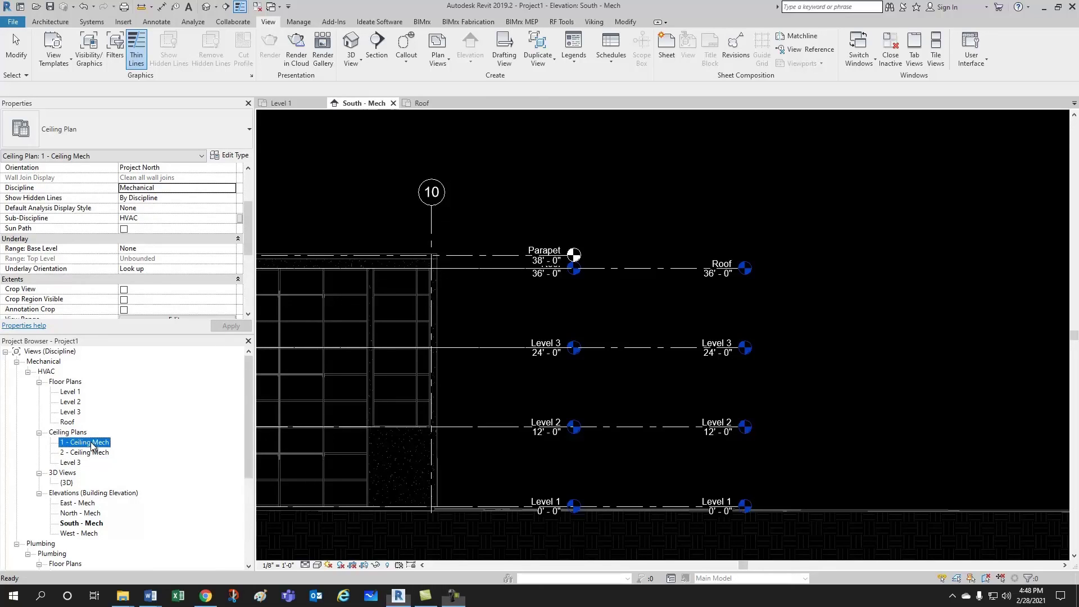
{"action": "left_click", "coordinate": [88, 443]}
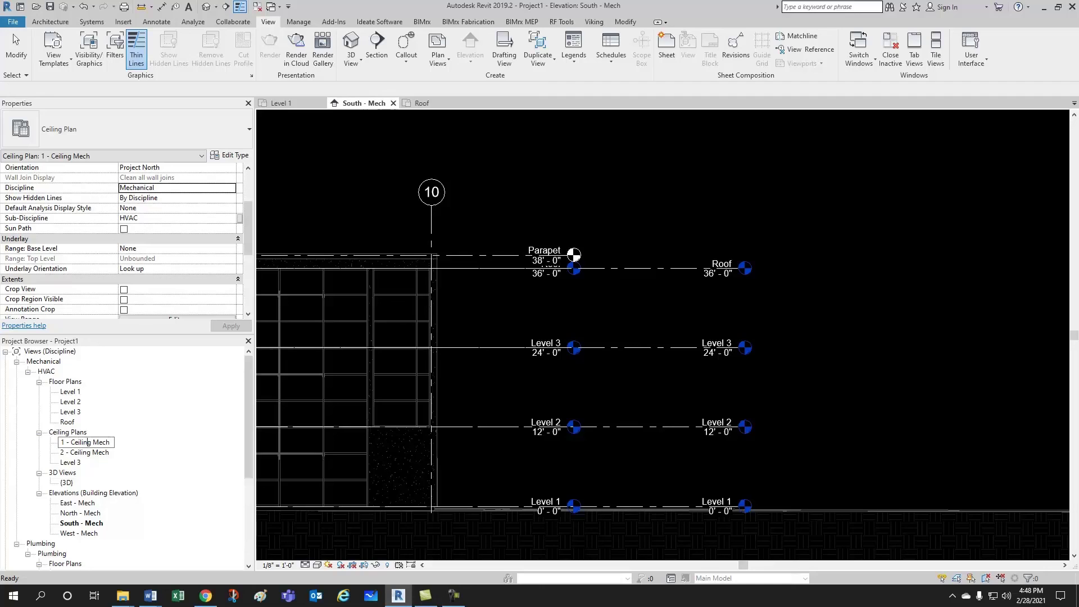
{"action": "left_click", "coordinate": [727, 473]}
{"action": "scroll", "coordinate": [540, 443], "scroll_direction": "down", "scroll_amount": 1}
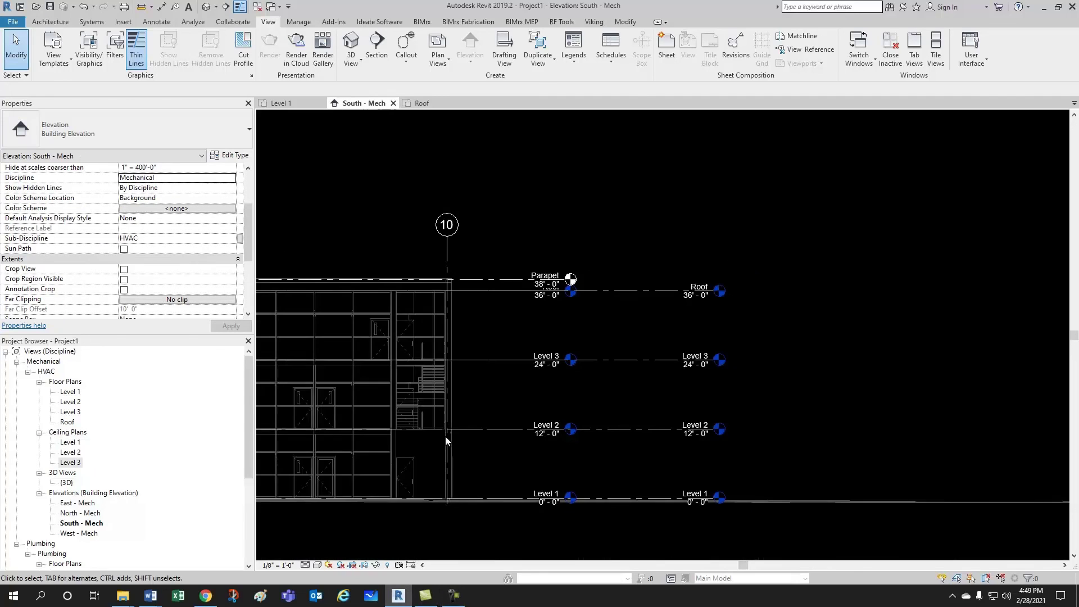
{"action": "left_click", "coordinate": [700, 427]}
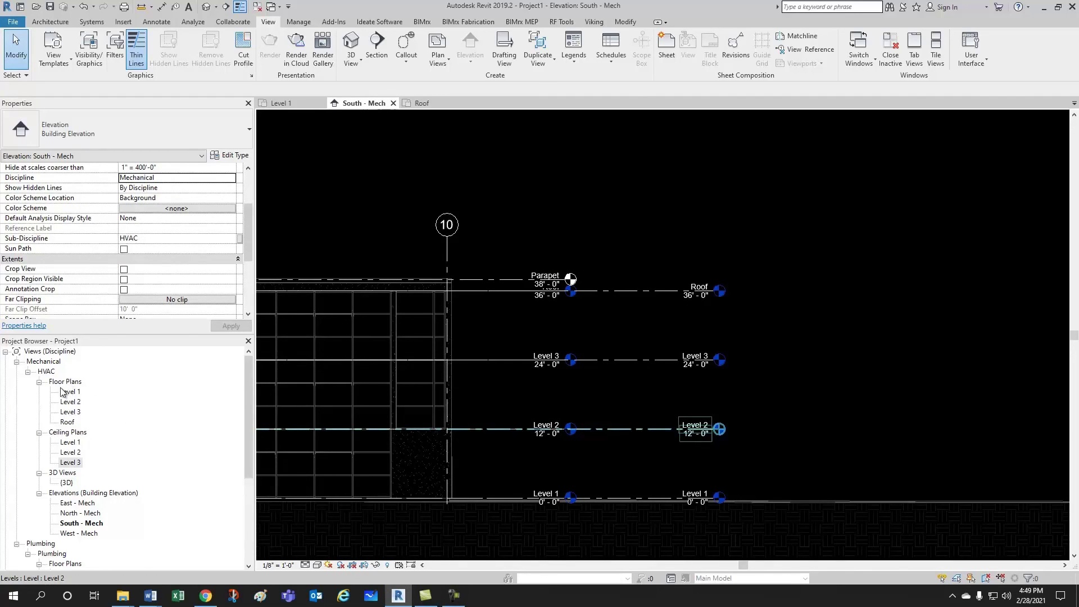
{"action": "left_click", "coordinate": [685, 345]}
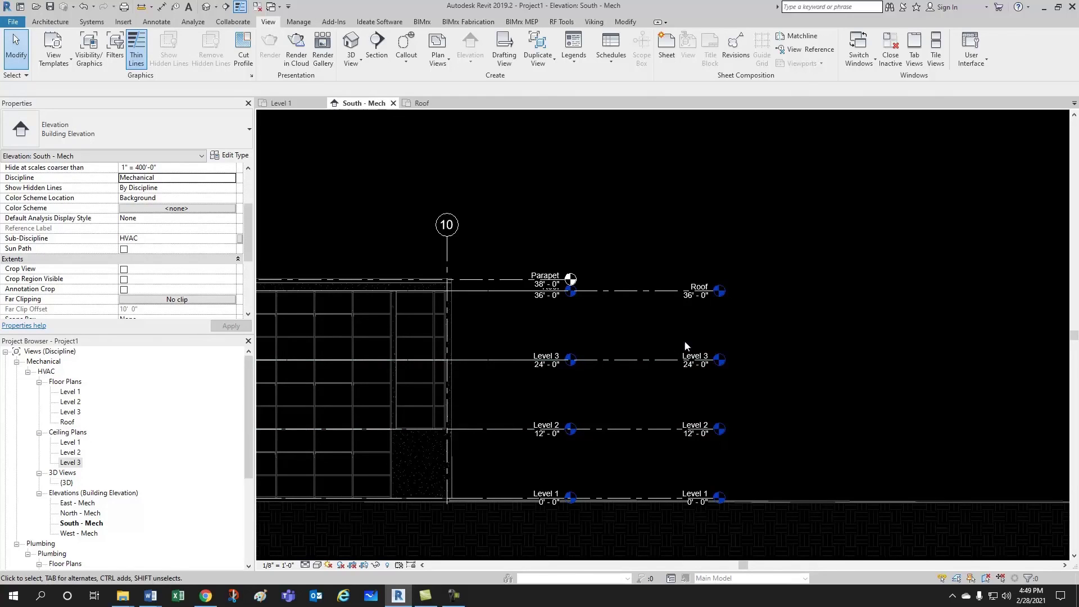